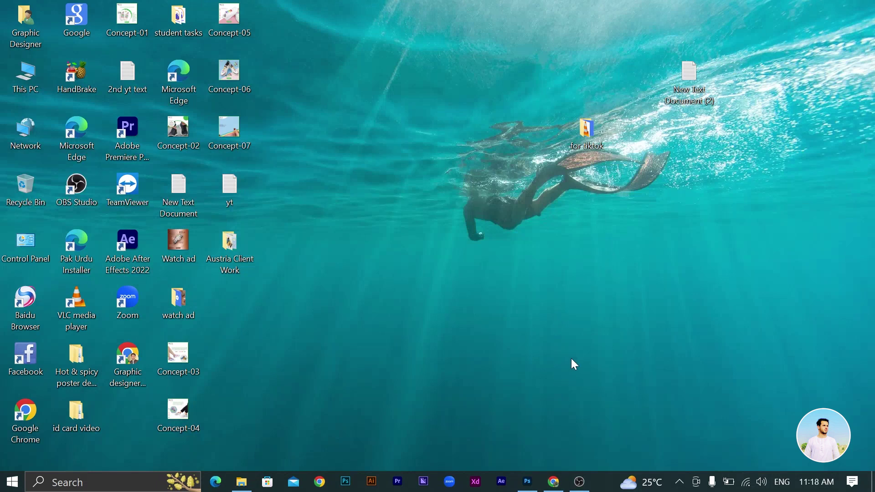
# Step: Bring the finished shoe sale poster to the front and start a new document
pyautogui.click(527, 481)
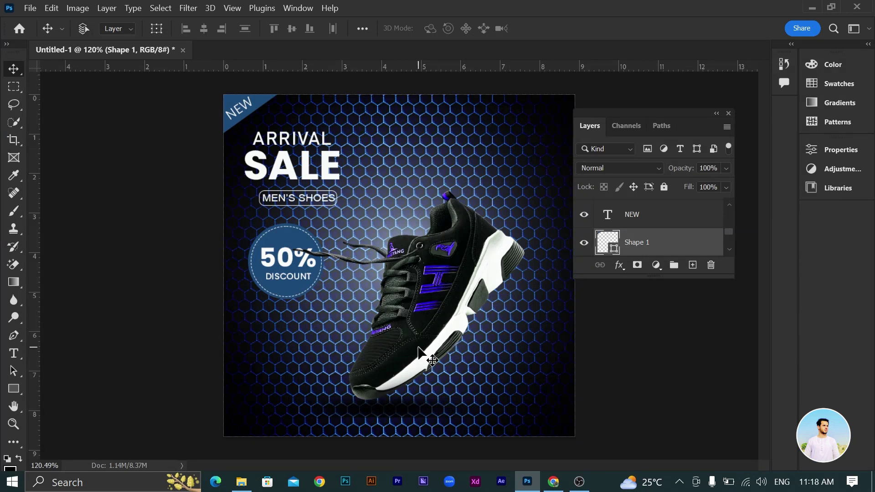
pyautogui.press('ctrl')
pyautogui.hotkey('ctrl', 'n')
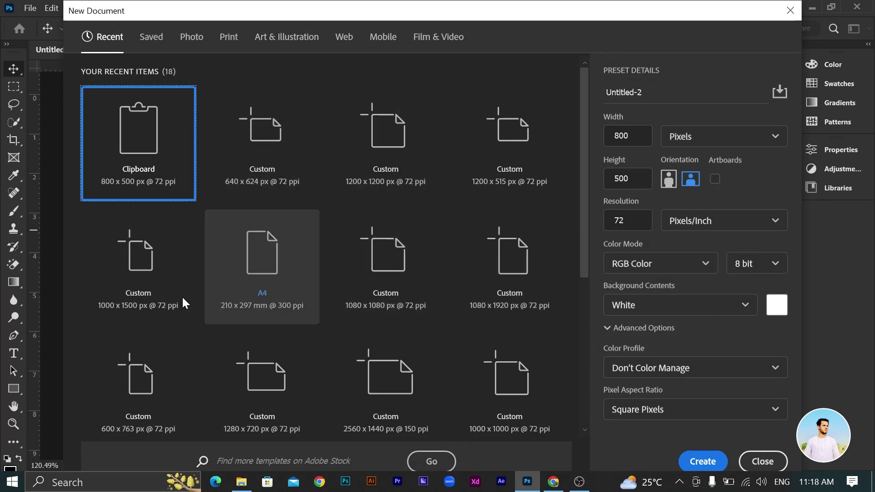
# Step: Create a new 1080 × 1080 px document with a white background
pyautogui.click(151, 273)
pyautogui.click(638, 145)
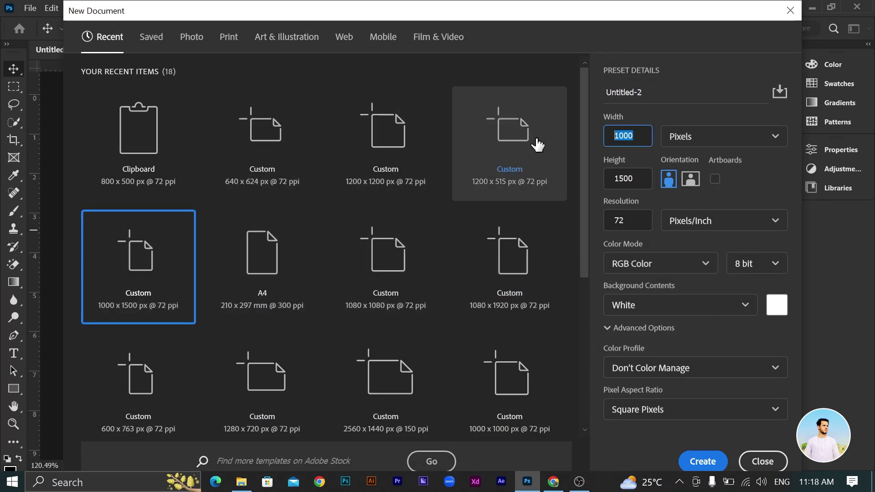
pyautogui.write('10')
pyautogui.press('Tab')
pyautogui.write('1080')
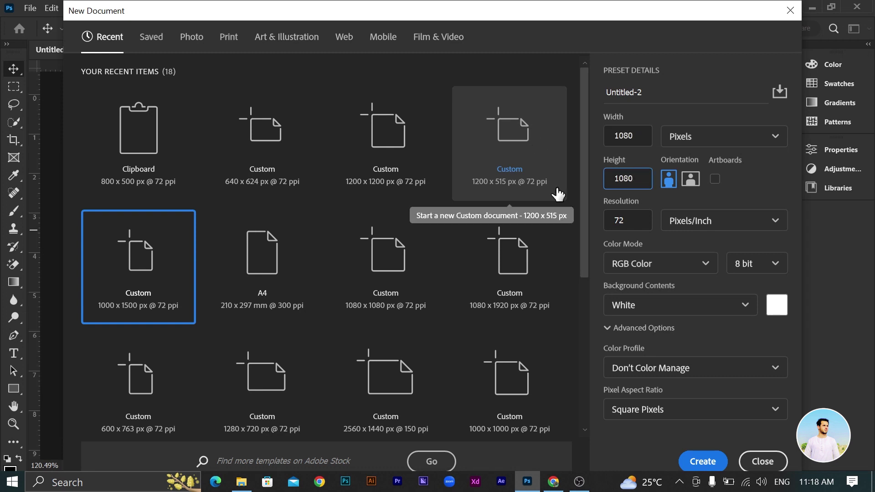
pyautogui.press('Tab')
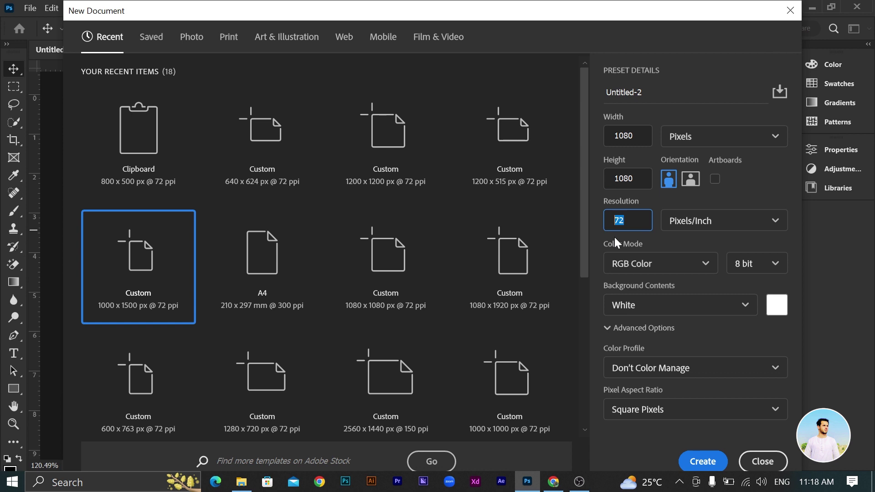
pyautogui.click(708, 460)
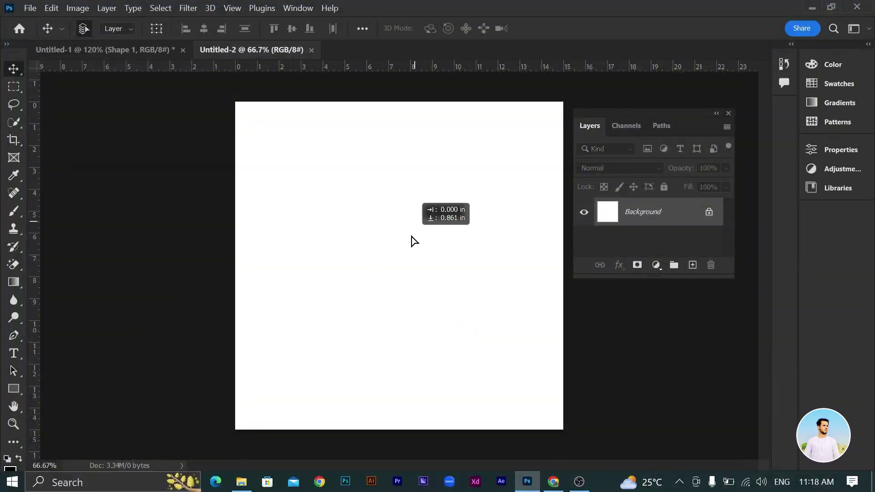
# Step: Dismiss the locked-background warning, show the toolbar in two columns, and select the Rectangle tool
pyautogui.moveTo(412, 241); pyautogui.dragTo(411, 241)
pyautogui.click(585, 232)
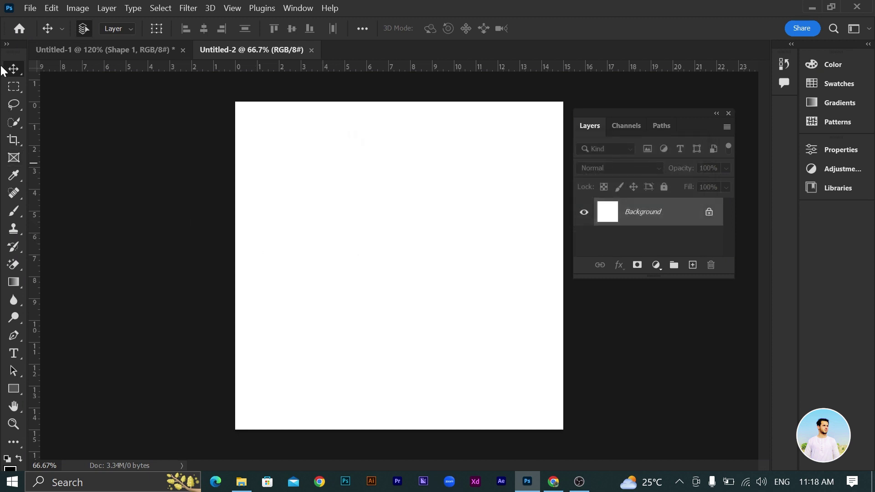
pyautogui.click(6, 44)
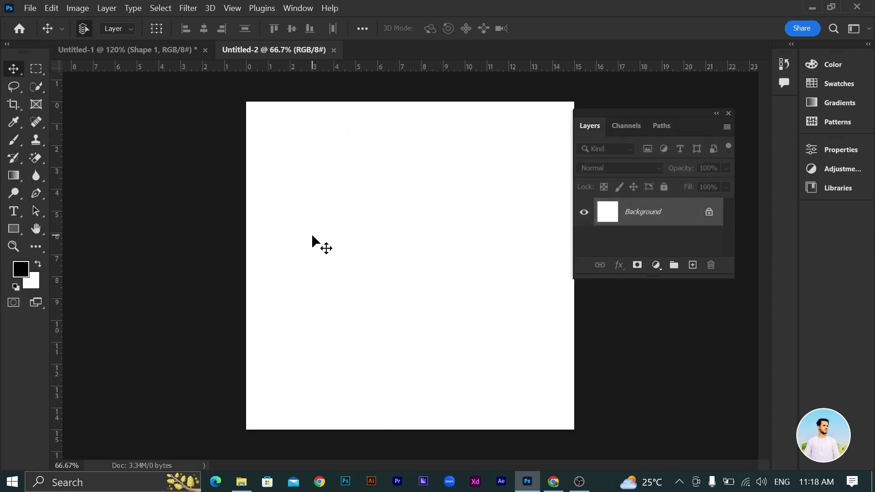
pyautogui.click(9, 233)
pyautogui.click(68, 229)
# Step: Draw a canvas-sized rectangle filled with blue, cancelling the Create Rectangle prompt
pyautogui.moveTo(239, 97); pyautogui.dragTo(590, 437)
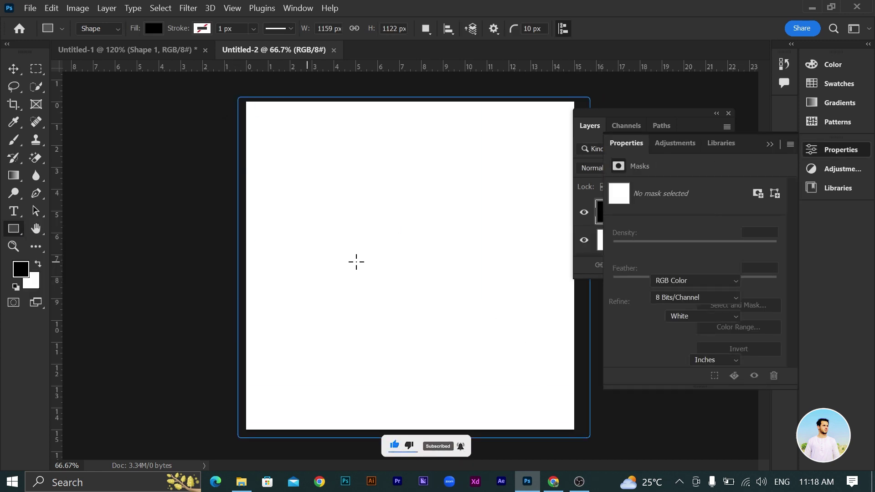
pyautogui.click(153, 29)
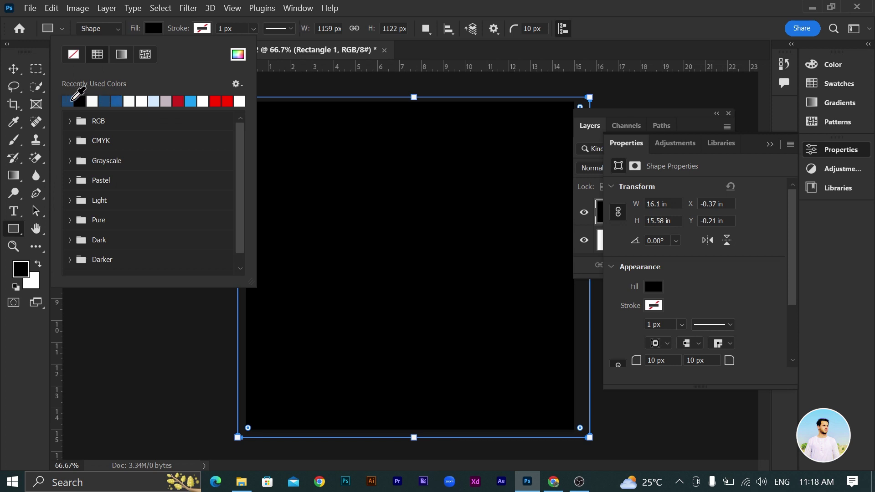
pyautogui.click(69, 100)
pyautogui.click(189, 301)
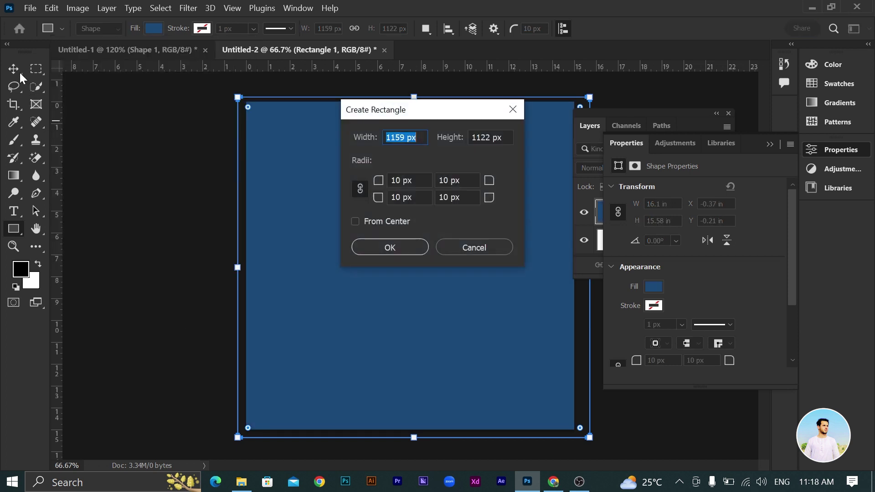
pyautogui.click(490, 249)
pyautogui.press('v')
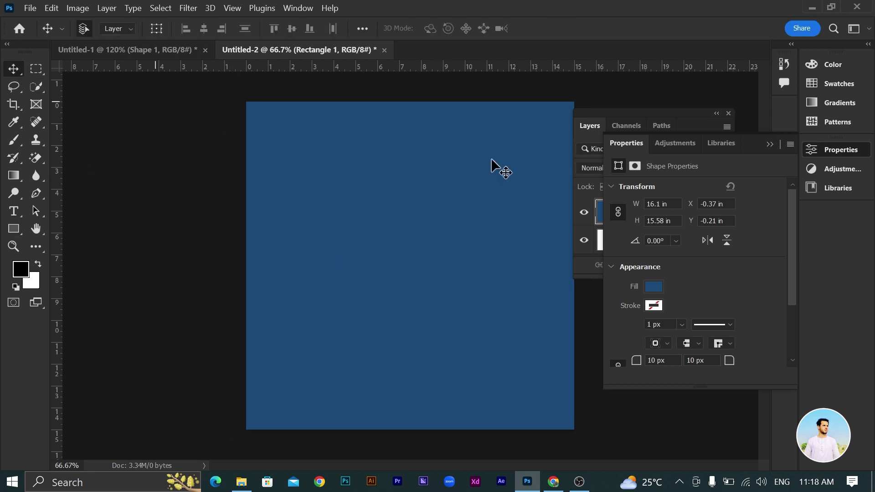
pyautogui.click(770, 144)
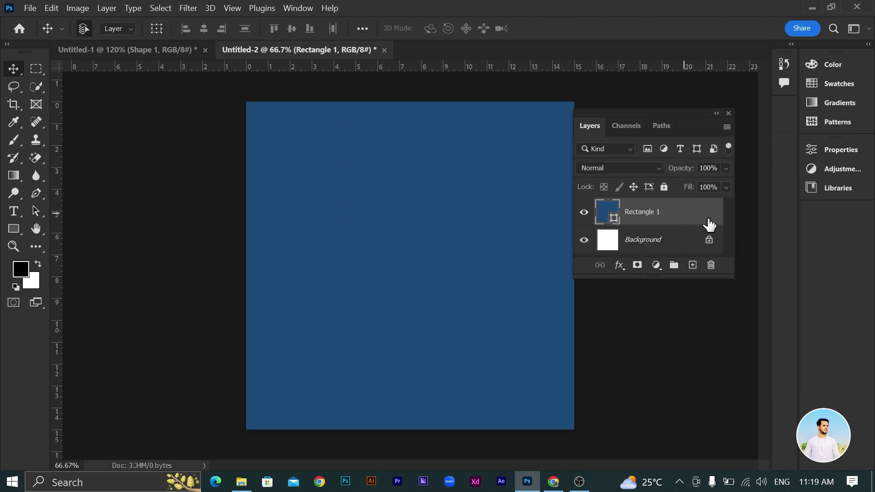
# Step: Give Rectangle 1 a radial blue Gradient Overlay and add an empty layer above it
pyautogui.doubleClick(711, 225)
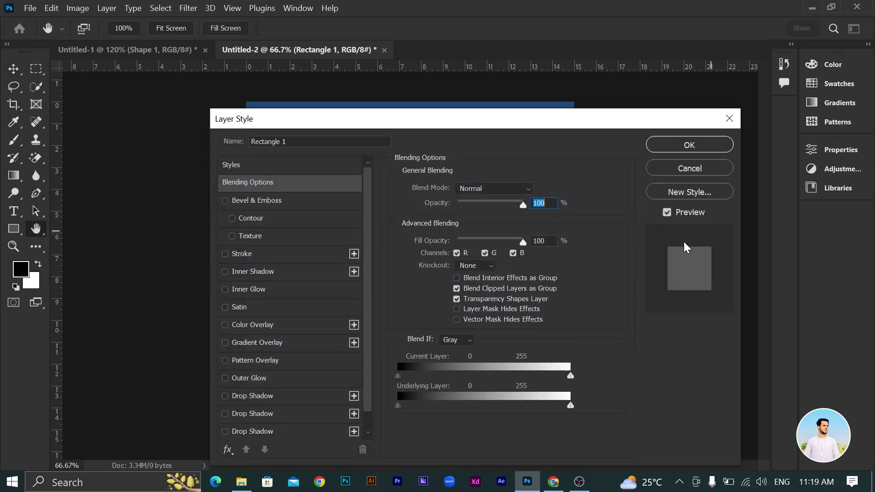
pyautogui.click(264, 344)
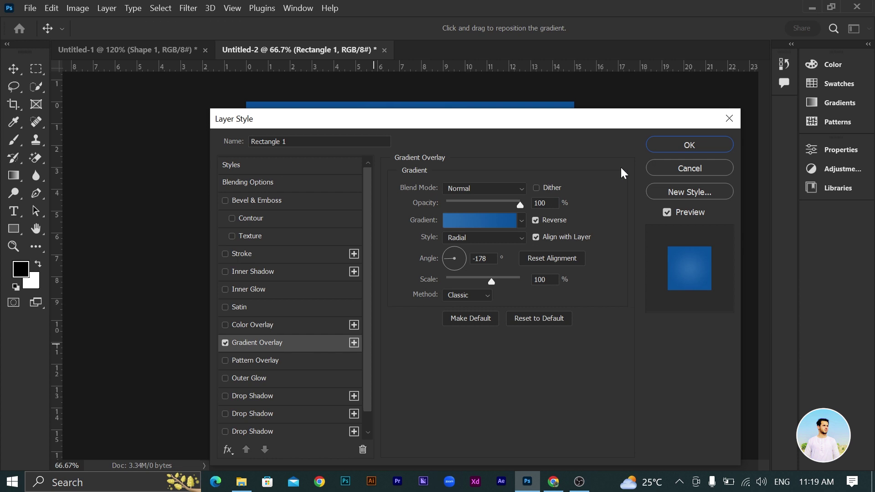
pyautogui.click(472, 221)
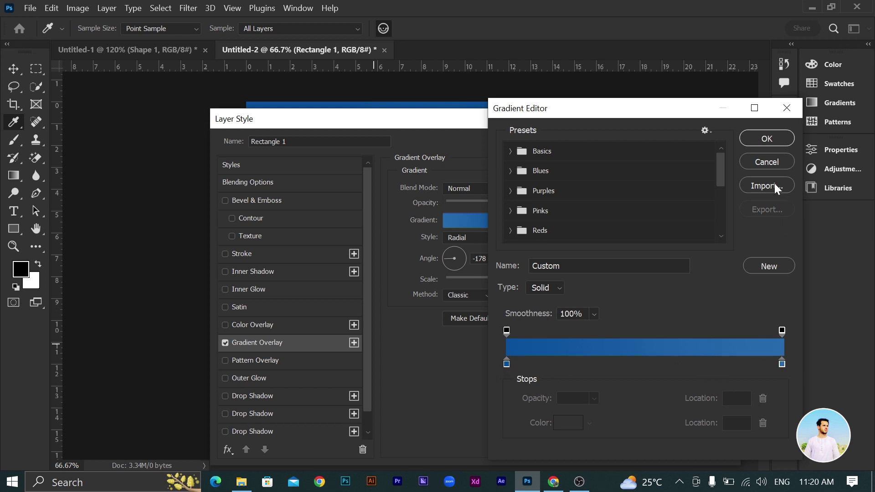
pyautogui.click(776, 141)
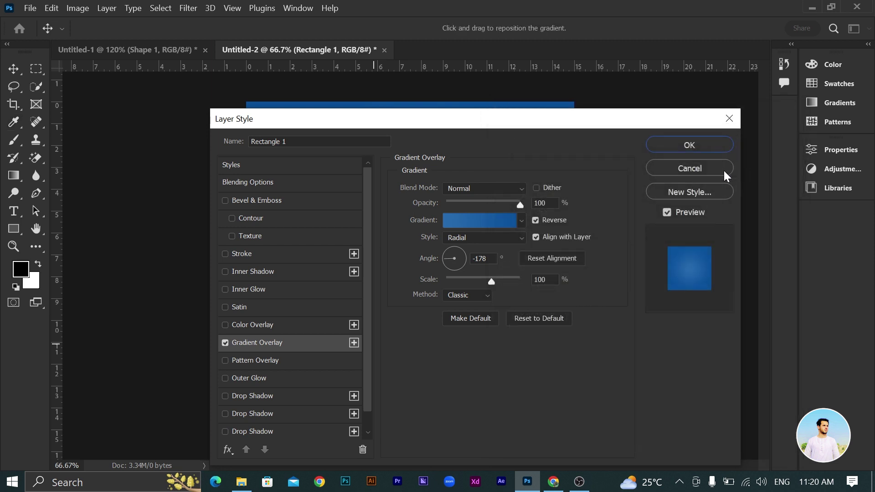
pyautogui.press('Return')
pyautogui.press('b')
pyautogui.click(693, 264)
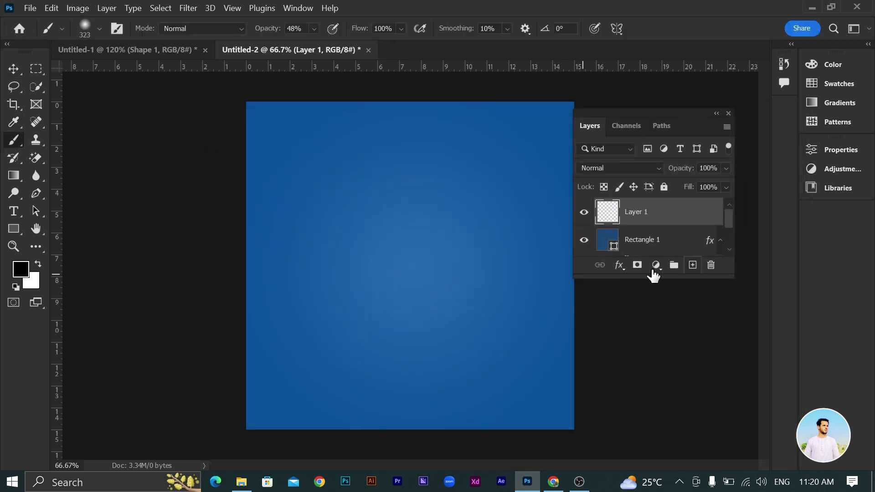
# Step: Paint a large soft lighter-blue glow in the centre of Layer 1
pyautogui.moveTo(396, 296); pyautogui.dragTo(420, 272)
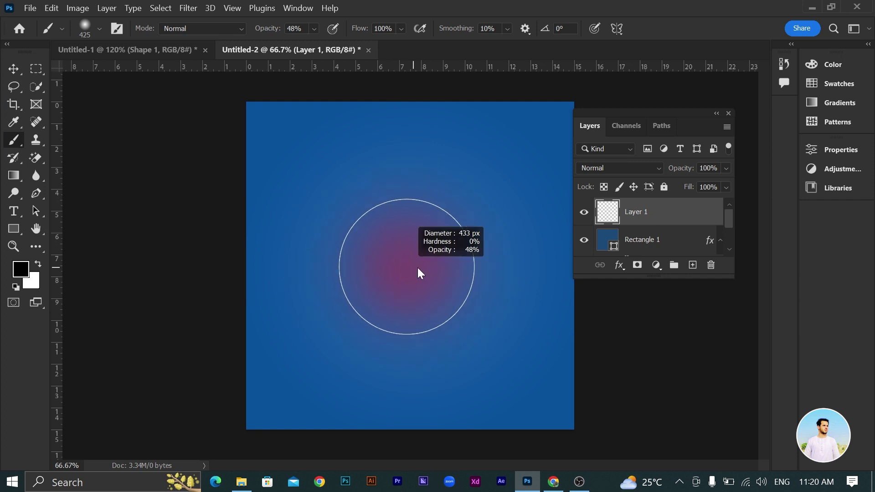
pyautogui.keyDown('alt'); pyautogui.click(348, 254); pyautogui.keyUp('alt')
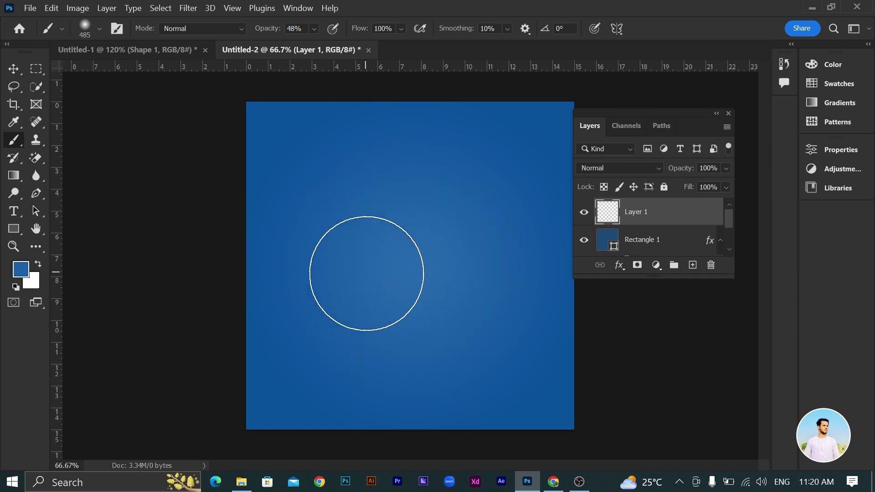
pyautogui.click(20, 271)
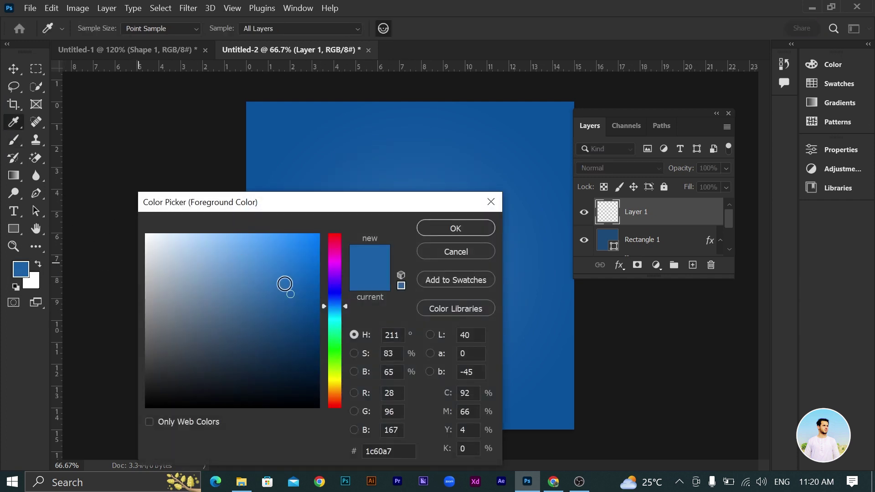
pyautogui.moveTo(290, 292); pyautogui.dragTo(267, 271)
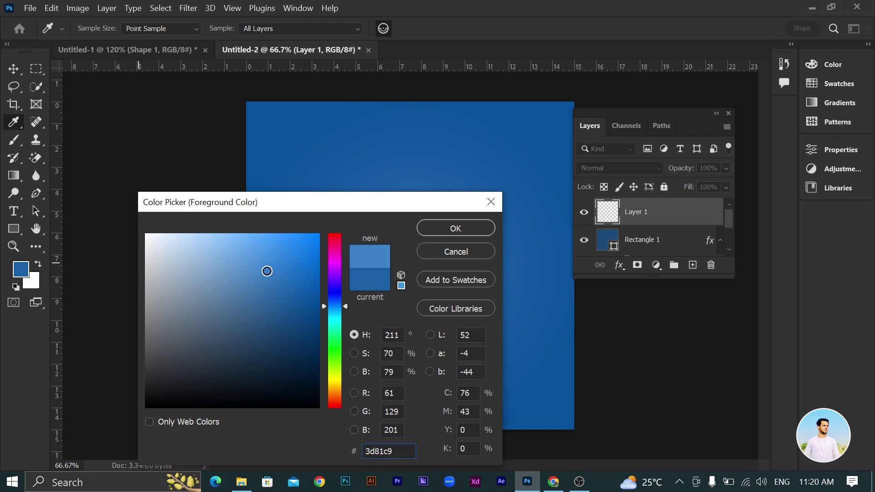
pyautogui.click(458, 228)
pyautogui.press('b')
pyautogui.moveTo(399, 261); pyautogui.dragTo(484, 283)
pyautogui.moveTo(423, 274)
pyautogui.mouseDown()
pyautogui.moveTo(452, 286)
pyautogui.moveTo(419, 269)
pyautogui.mouseUp()
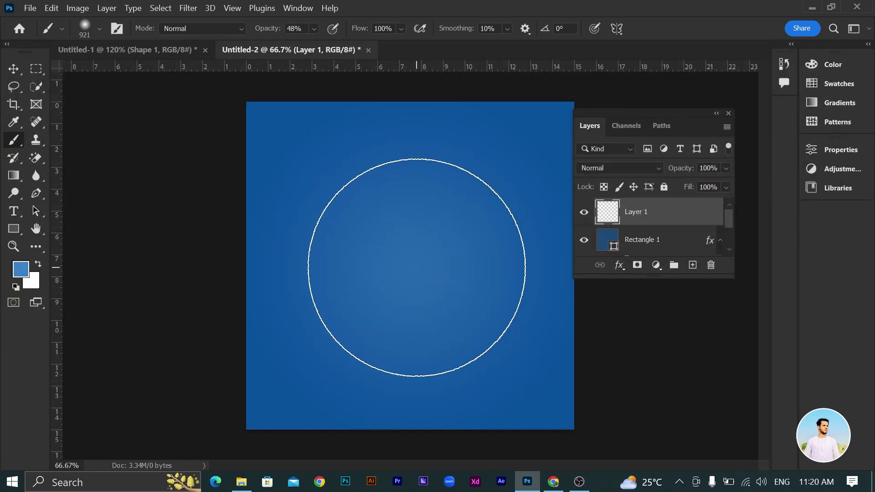
pyautogui.click(419, 267)
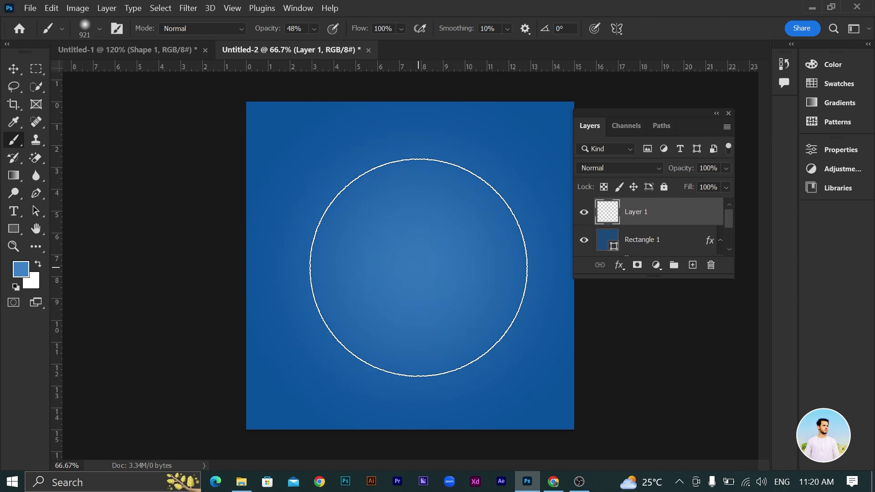
pyautogui.click(422, 273)
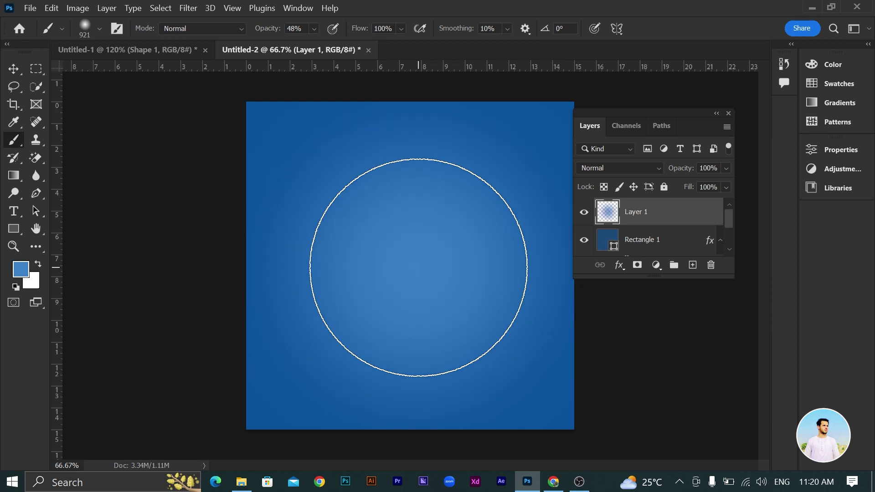
pyautogui.moveTo(418, 268); pyautogui.dragTo(308, 271)
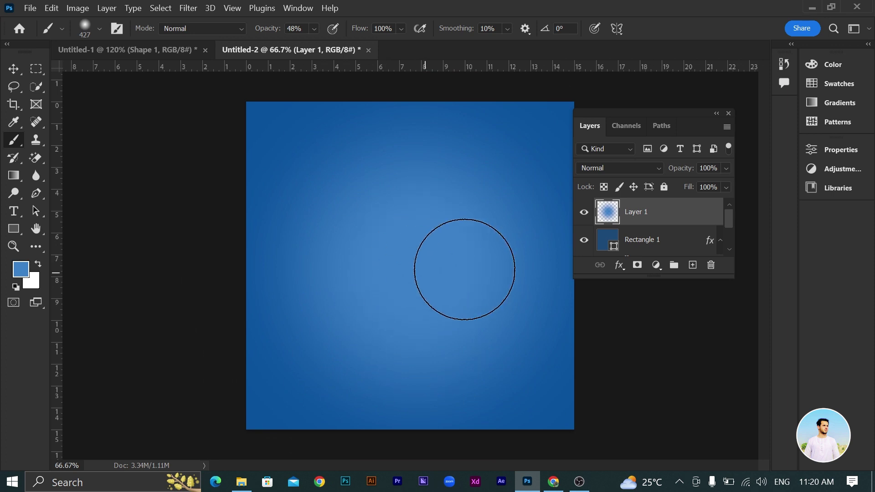
# Step: Add even lighter blue soft highlights near the centre with a resized brush
pyautogui.click(24, 273)
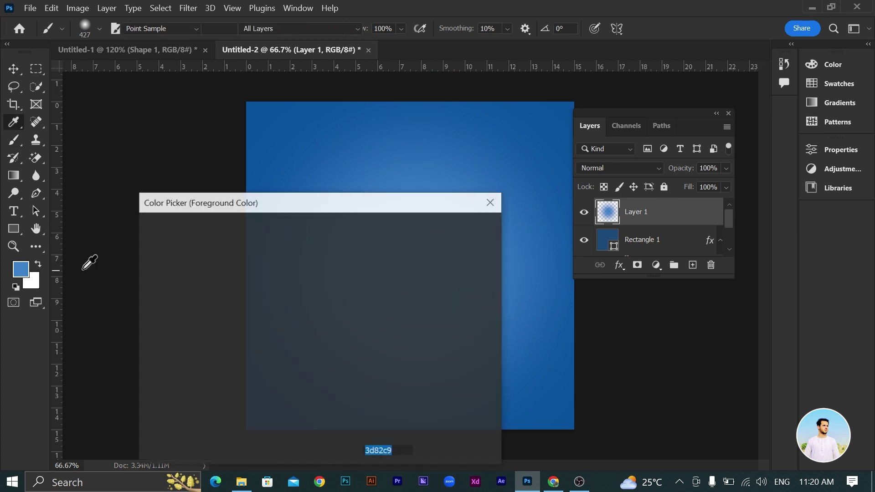
pyautogui.moveTo(266, 273); pyautogui.dragTo(249, 262)
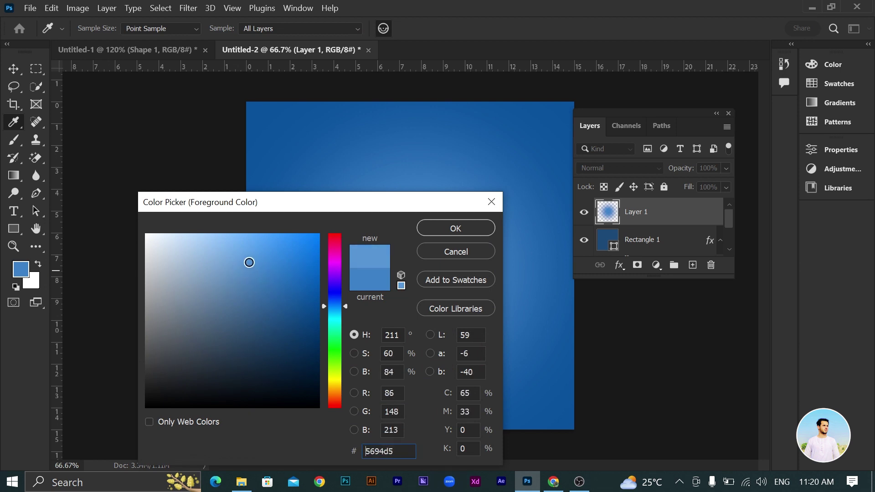
pyautogui.click(454, 228)
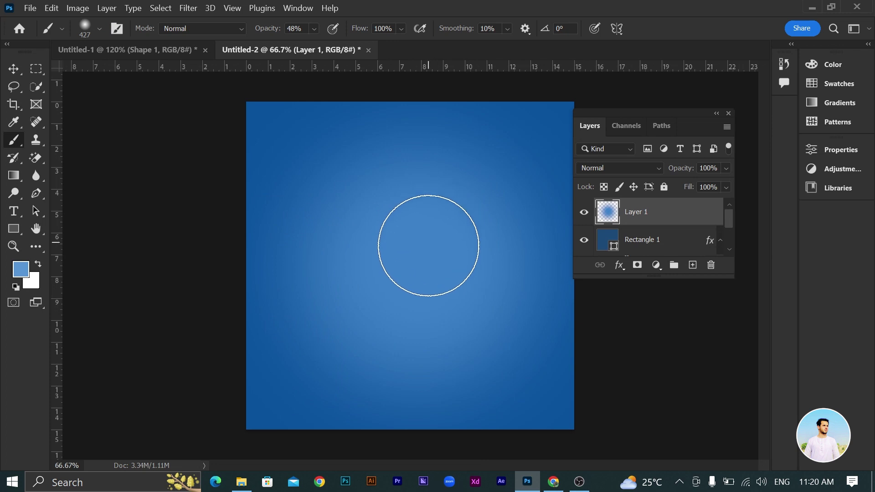
pyautogui.click(424, 256)
pyautogui.moveTo(424, 256); pyautogui.dragTo(391, 248)
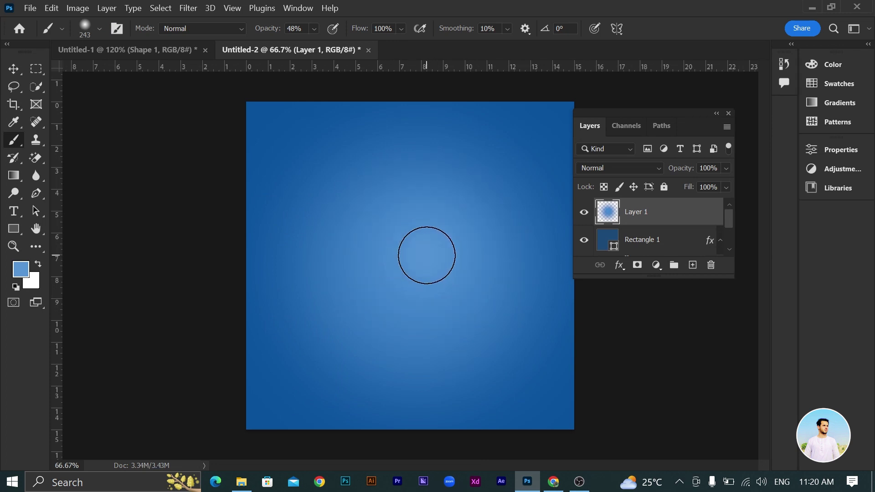
pyautogui.click(20, 271)
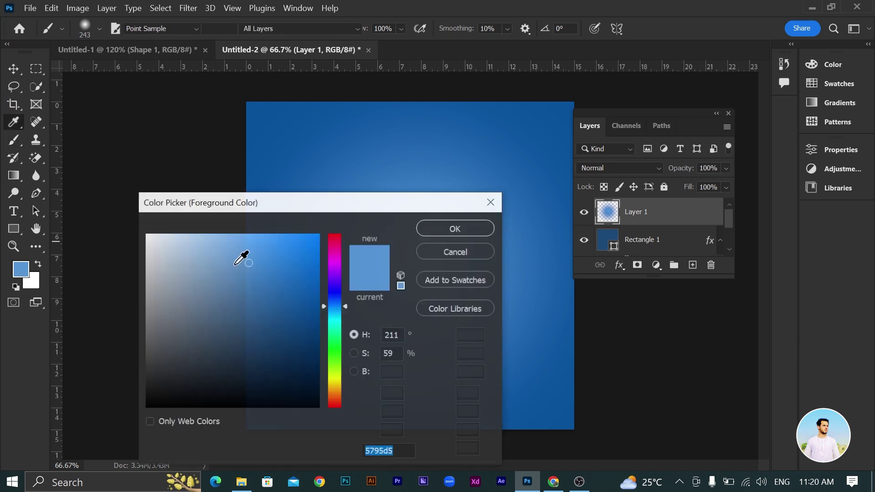
pyautogui.moveTo(241, 263); pyautogui.dragTo(231, 254)
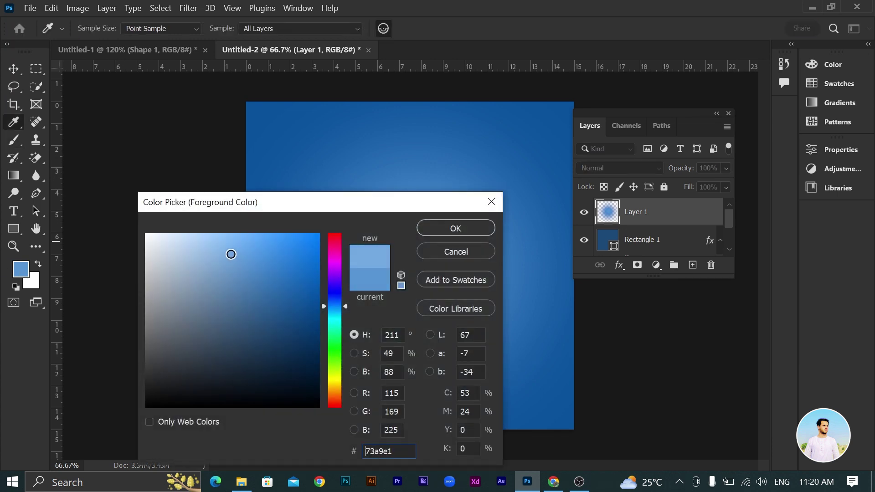
pyautogui.click(457, 230)
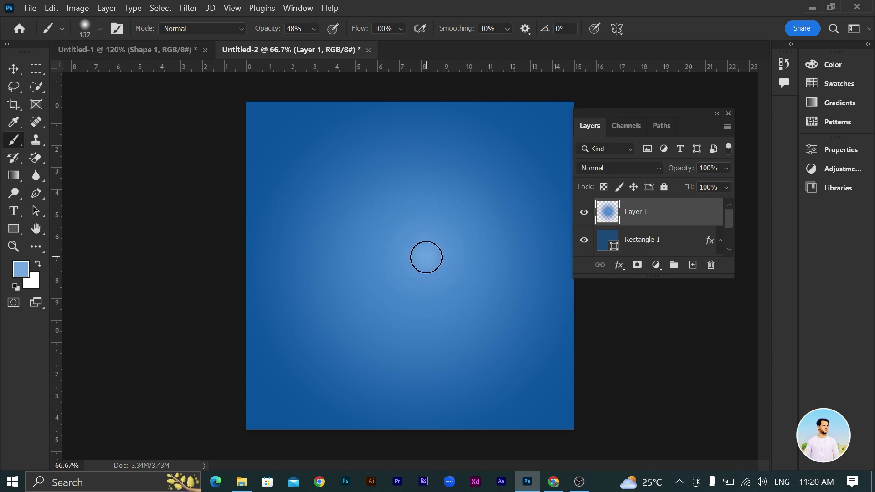
pyautogui.moveTo(426, 257); pyautogui.dragTo(446, 258)
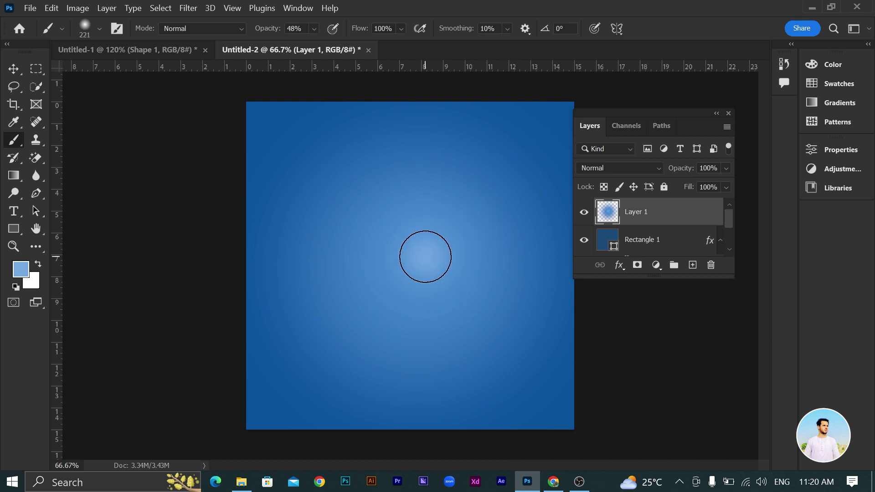
pyautogui.moveTo(425, 256); pyautogui.dragTo(436, 266)
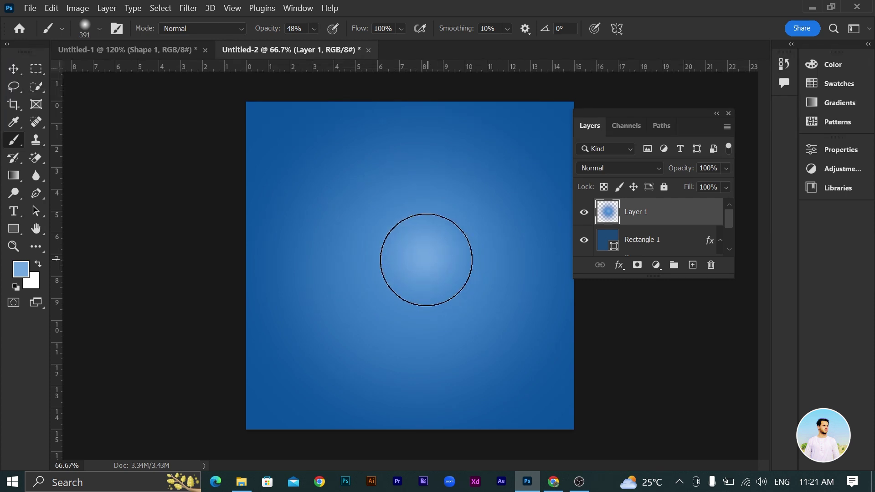
pyautogui.moveTo(433, 264); pyautogui.dragTo(451, 265)
pyautogui.hotkey('ctrl', '-')
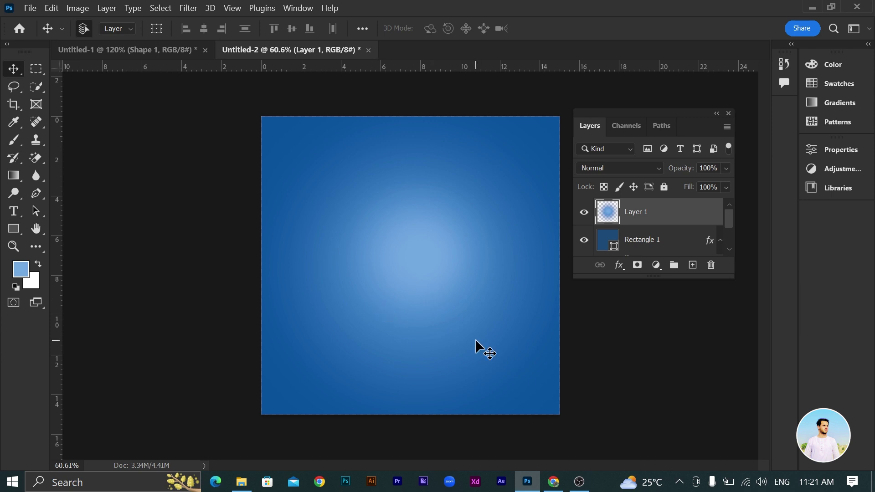
# Step: Copy the hexagon texture image from Chrome and paste it into the poster
pyautogui.click(553, 482)
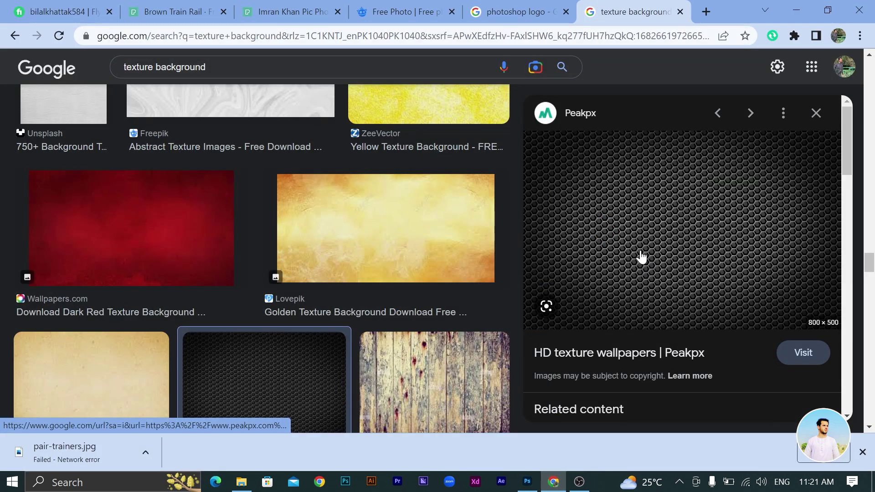
pyautogui.rightClick(647, 205)
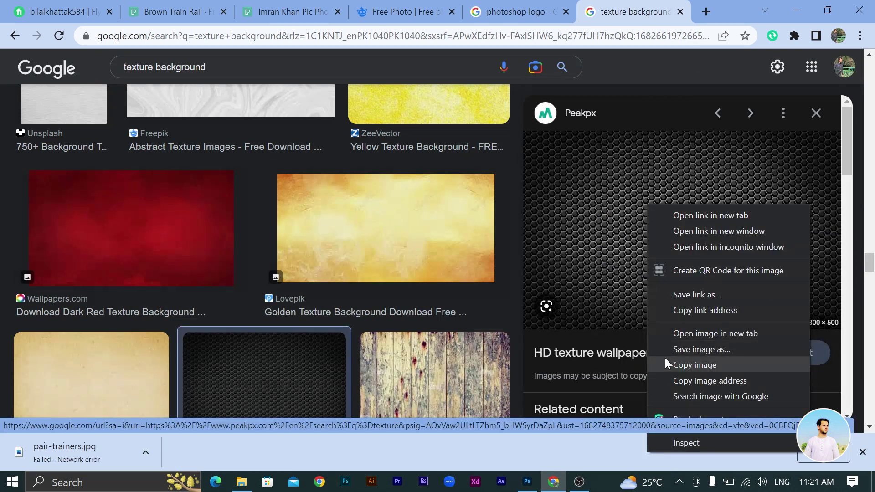
pyautogui.click(666, 363)
pyautogui.click(528, 481)
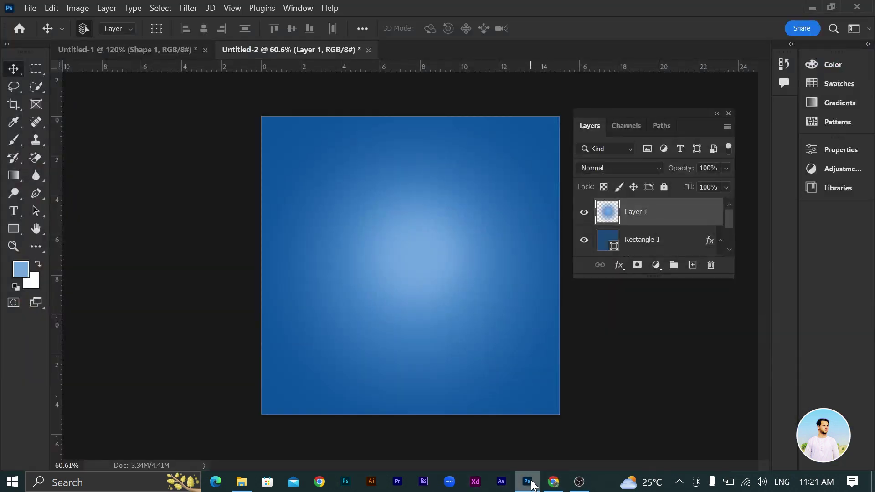
pyautogui.hotkey('ctrl', 'v')
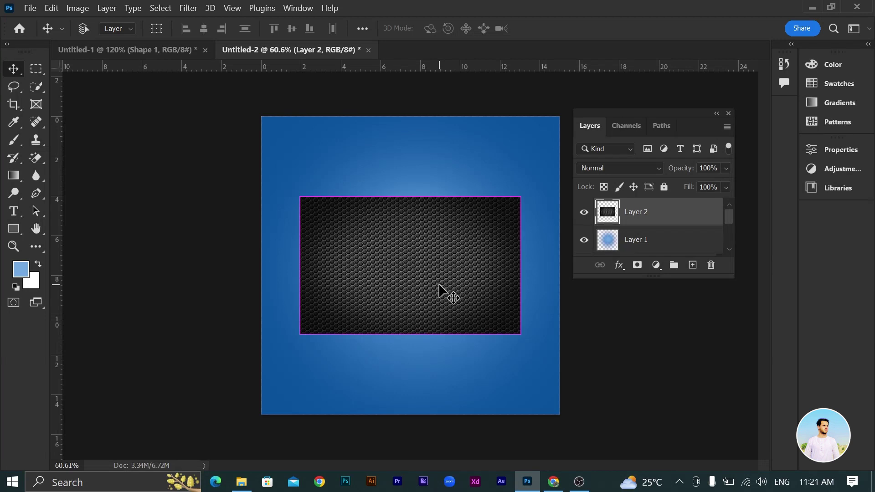
# Step: Rotate the hexagon texture 90° and stretch it to cover the whole canvas
pyautogui.hotkey('ctrl', 't')
pyautogui.moveTo(528, 196); pyautogui.dragTo(501, 374)
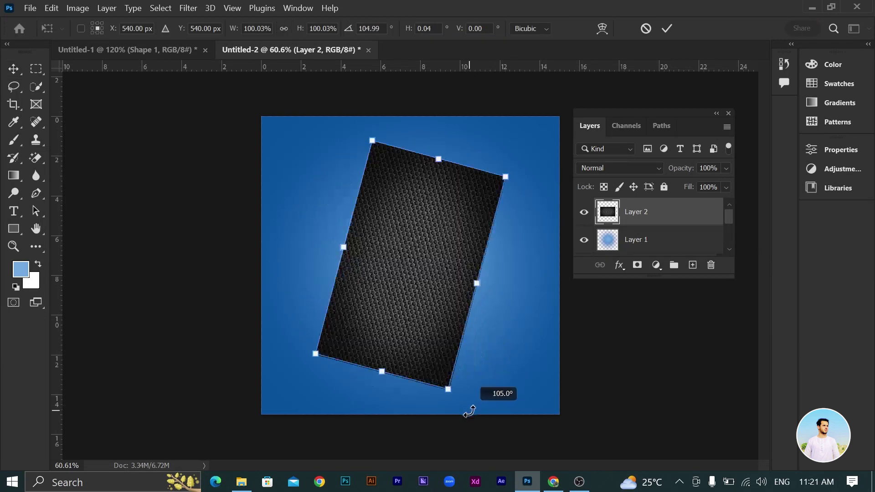
pyautogui.moveTo(478, 269); pyautogui.dragTo(575, 296)
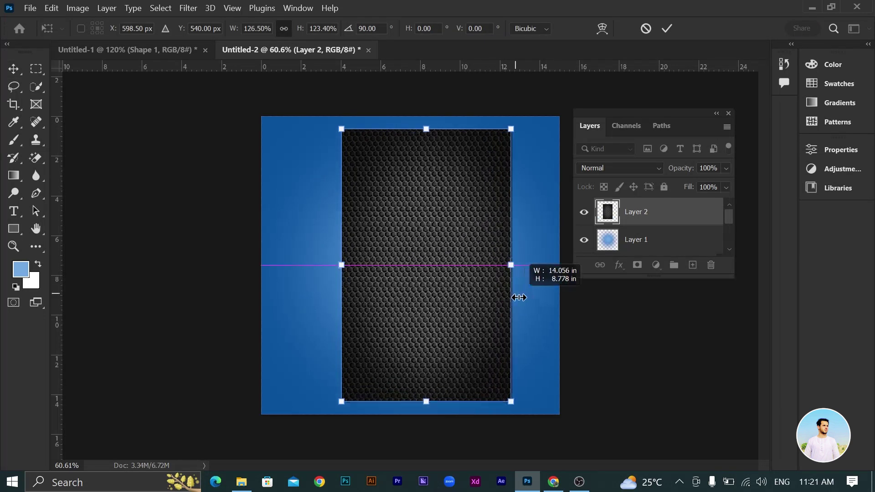
pyautogui.moveTo(341, 265); pyautogui.dragTo(261, 265)
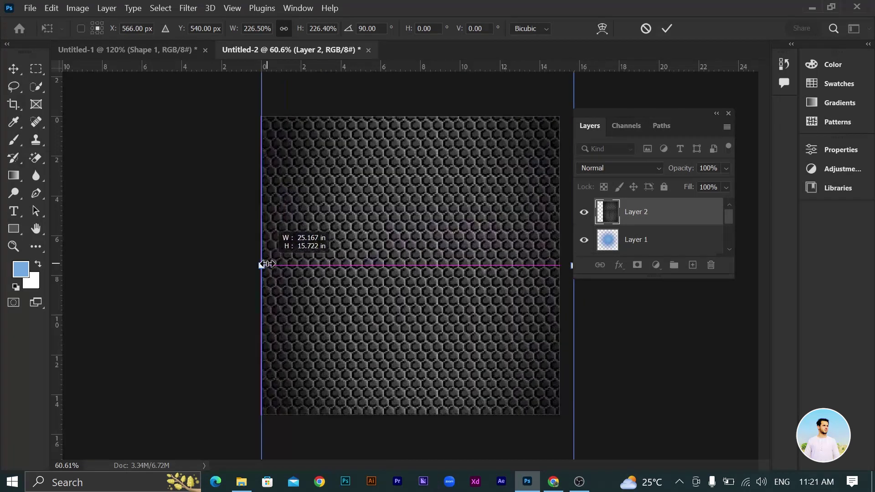
pyautogui.click(667, 29)
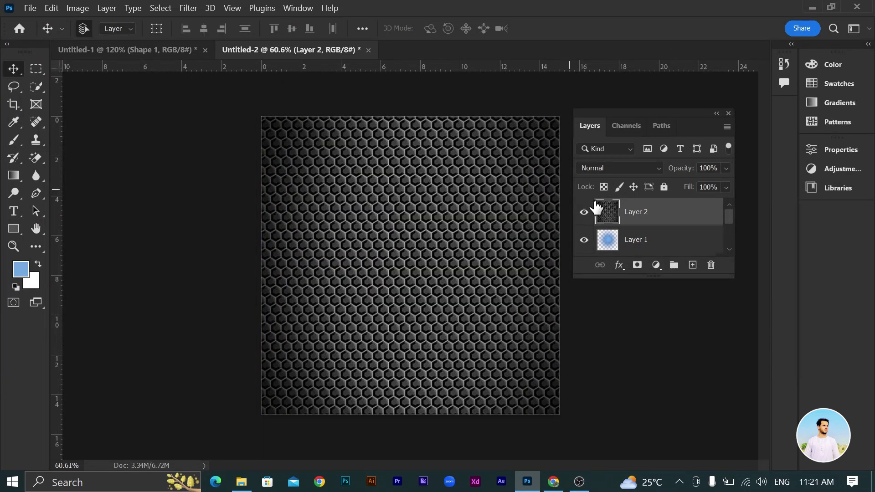
# Step: Set the texture layer's blend mode to Linear Light
pyautogui.click(648, 168)
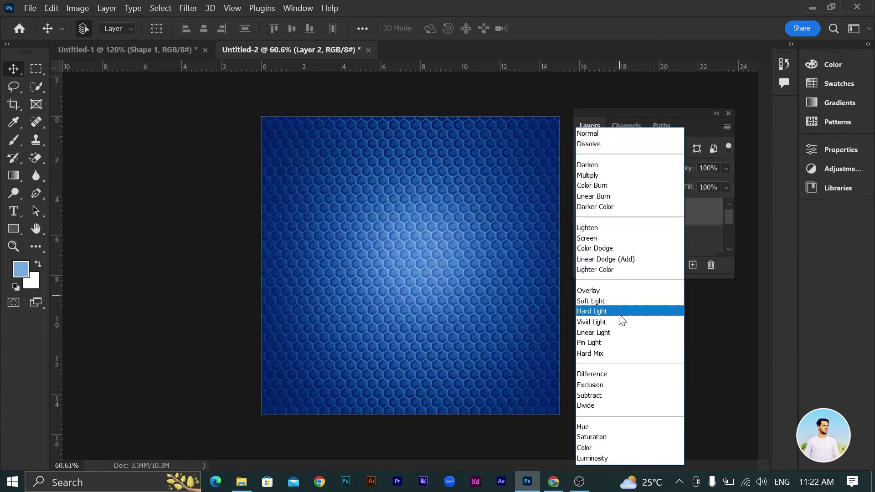
pyautogui.click(621, 333)
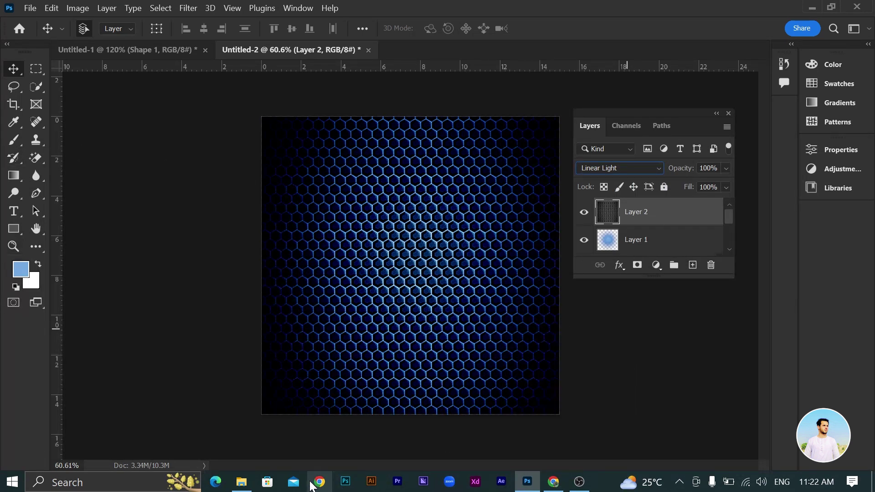
pyautogui.click(241, 482)
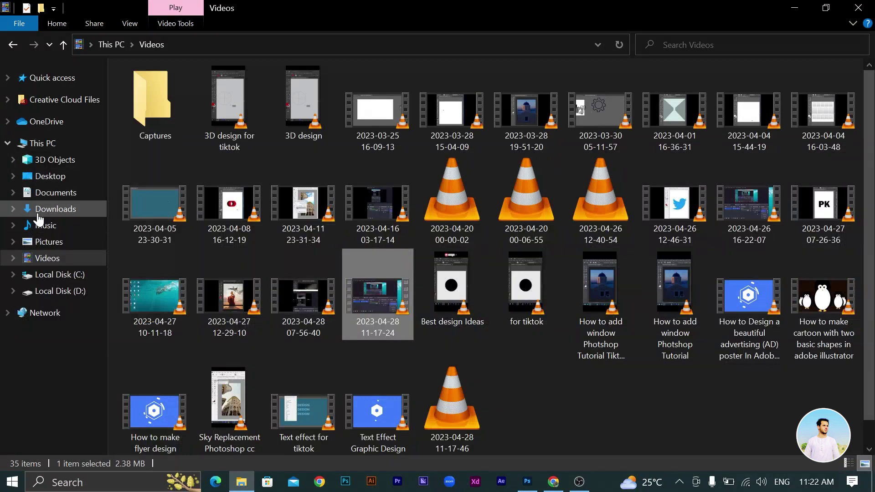
# Step: Drag the pngwing.com sneaker image from Downloads onto the Photoshop canvas
pyautogui.click(51, 213)
pyautogui.moveTo(229, 133); pyautogui.dragTo(442, 296)
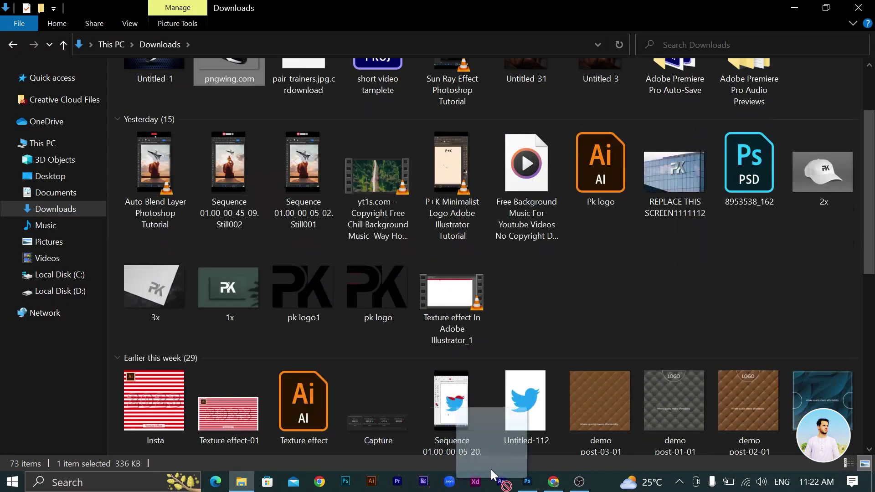
pyautogui.moveTo(442, 297)
pyautogui.mouseDown()
pyautogui.moveTo(529, 488)
pyautogui.moveTo(425, 299)
pyautogui.mouseUp()
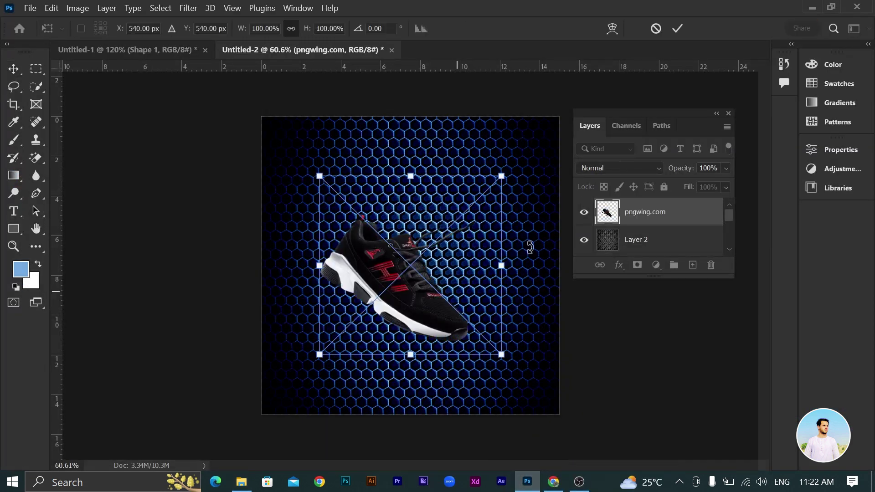
# Step: Place the sneaker image and flip it horizontally
pyautogui.click(677, 28)
pyautogui.hotkey('ctrl', 't')
pyautogui.rightClick(415, 288)
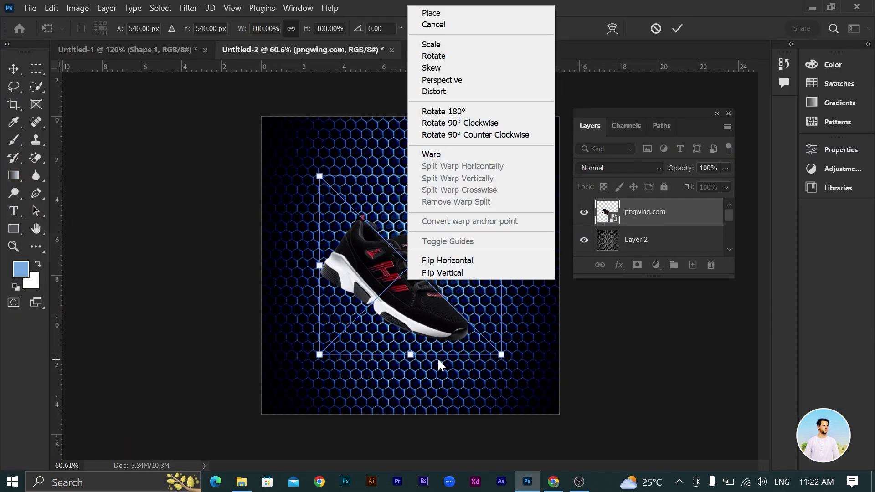
pyautogui.click(436, 261)
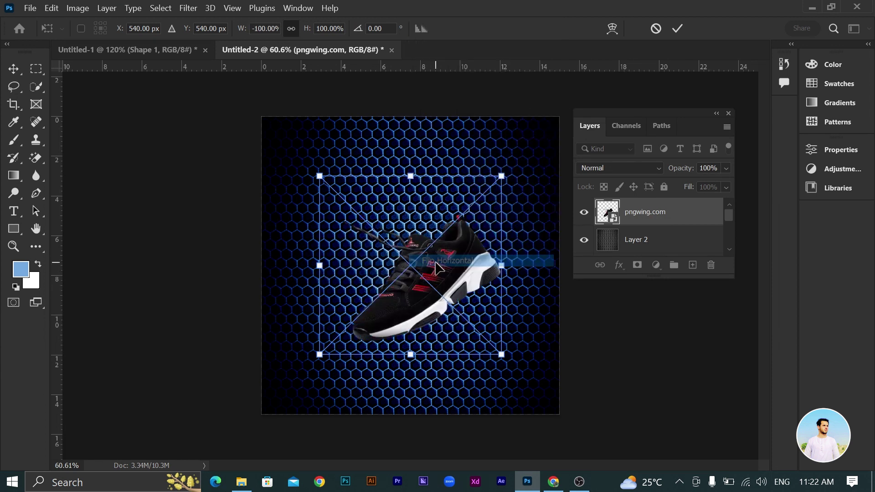
pyautogui.press('Return')
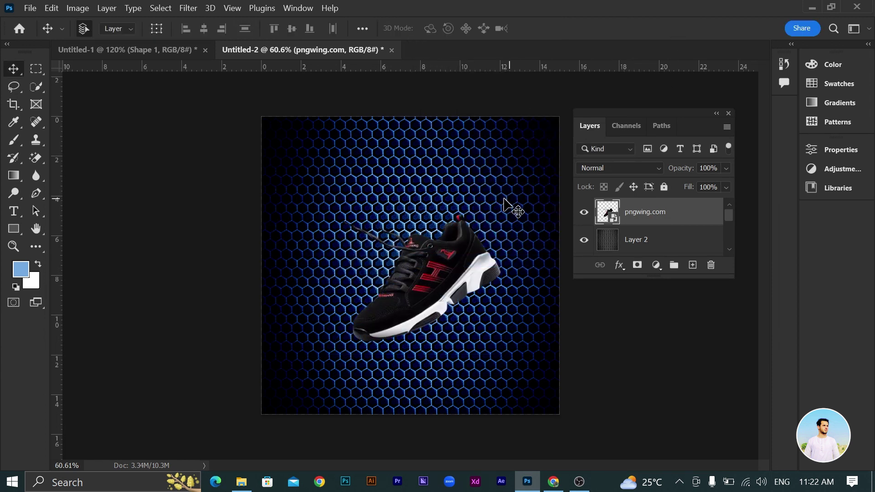
# Step: Enlarge the sneaker, tilt it counterclockwise, and move it up and left
pyautogui.hotkey('ctrl', 't')
pyautogui.moveTo(501, 354)
pyautogui.mouseDown()
pyautogui.moveTo(556, 395)
pyautogui.moveTo(551, 404)
pyautogui.mouseUp()
pyautogui.moveTo(560, 163); pyautogui.dragTo(510, 135)
pyautogui.moveTo(487, 296)
pyautogui.mouseDown()
pyautogui.moveTo(480, 262)
pyautogui.moveTo(470, 264)
pyautogui.mouseUp()
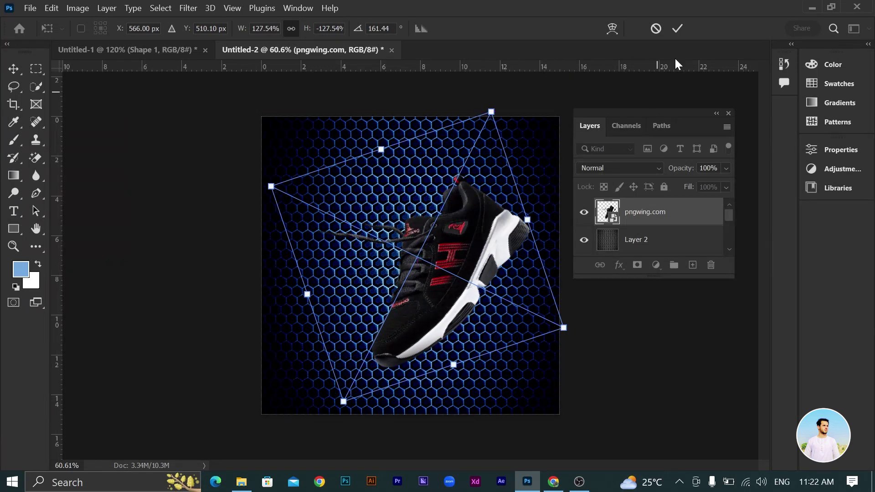
pyautogui.click(678, 29)
# Step: Nudge the sneaker into final position and add an empty layer beneath it
pyautogui.scroll(1, 455, 297)
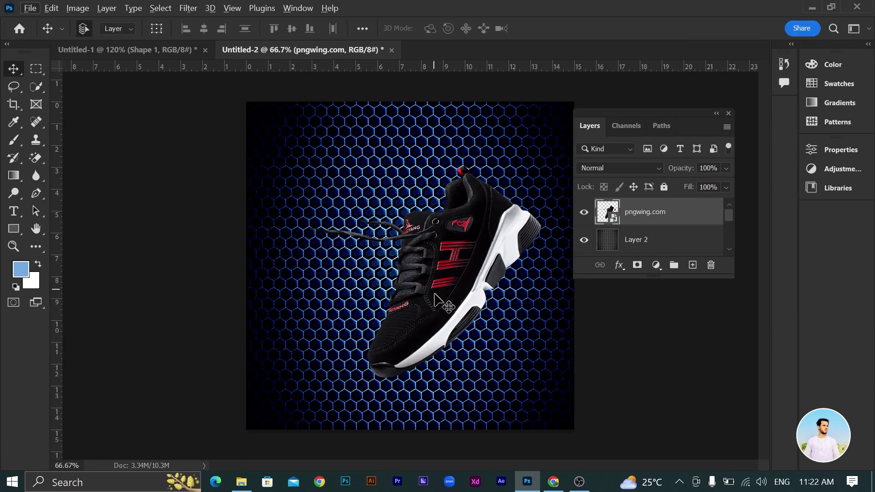
pyautogui.scroll(1, 457, 316)
pyautogui.moveTo(457, 316)
pyautogui.mouseDown()
pyautogui.moveTo(440, 291)
pyautogui.moveTo(430, 314)
pyautogui.moveTo(438, 316)
pyautogui.mouseUp()
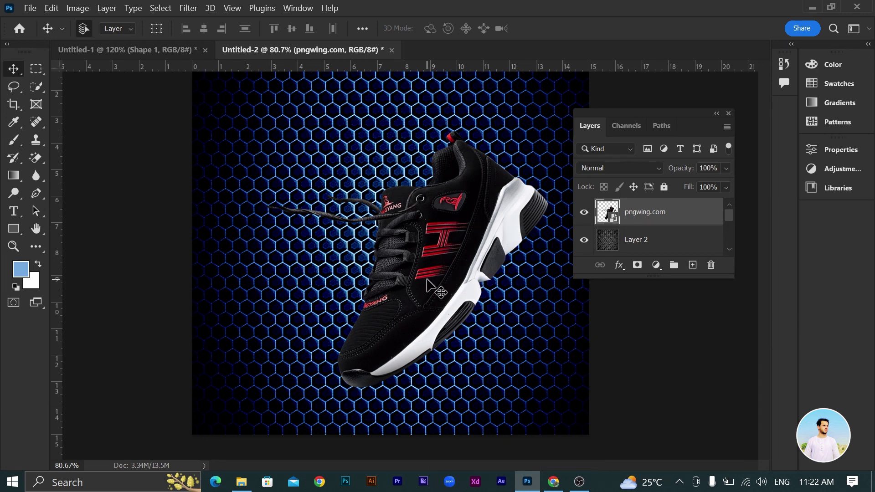
pyautogui.hotkey('ctrl', '-')
pyautogui.moveTo(444, 309); pyautogui.dragTo(453, 313)
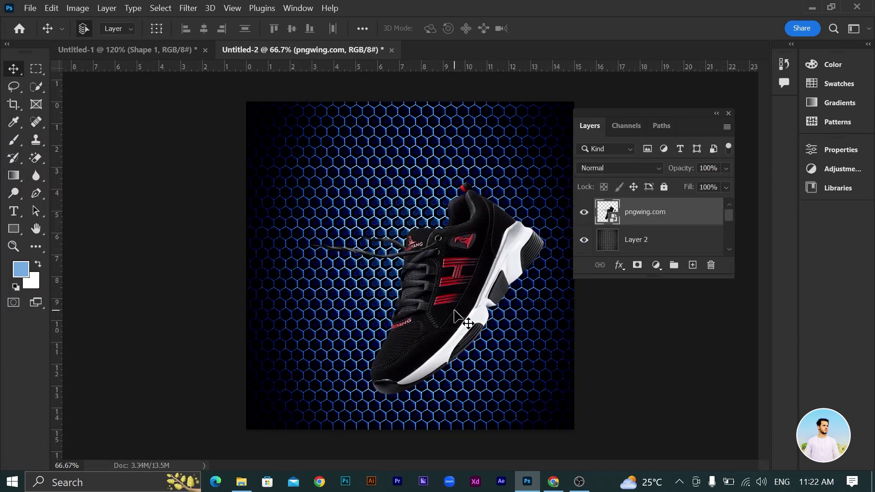
pyautogui.scroll(5, 453, 313)
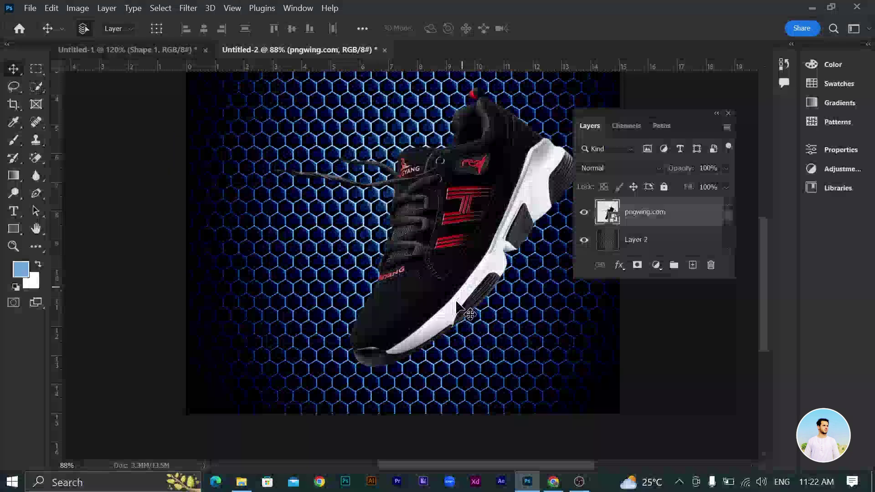
pyautogui.scroll(-2, 464, 310)
pyautogui.scroll(2, 470, 292)
pyautogui.scroll(1, 480, 256)
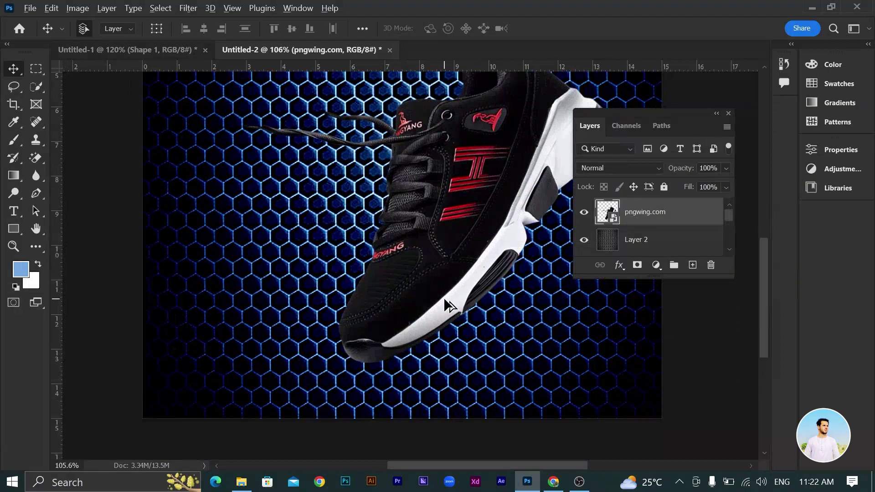
pyautogui.scroll(1, 445, 300)
pyautogui.scroll(-1, 445, 302)
pyautogui.scroll(-1, 469, 285)
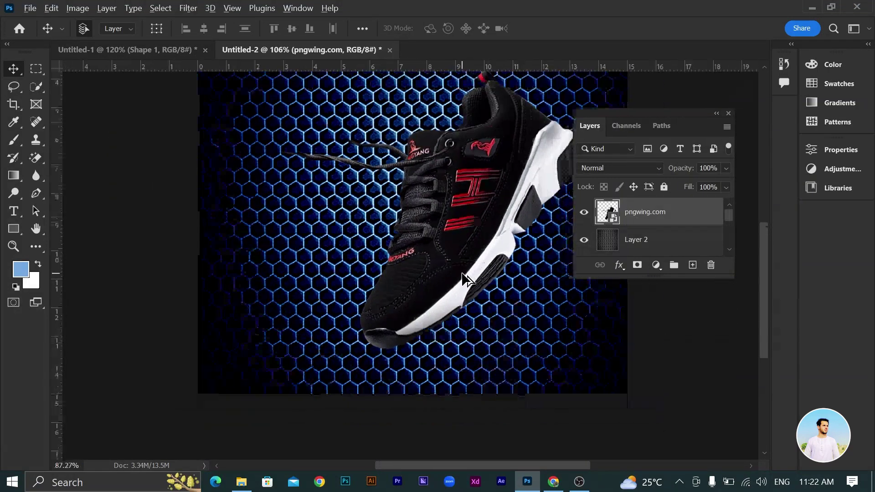
pyautogui.scroll(-1, 494, 291)
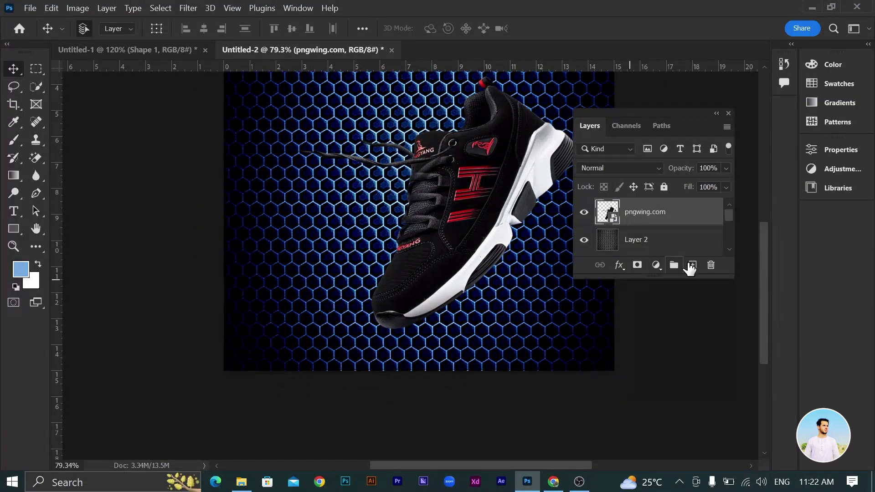
pyautogui.click(693, 265)
pyautogui.moveTo(648, 214); pyautogui.dragTo(649, 248)
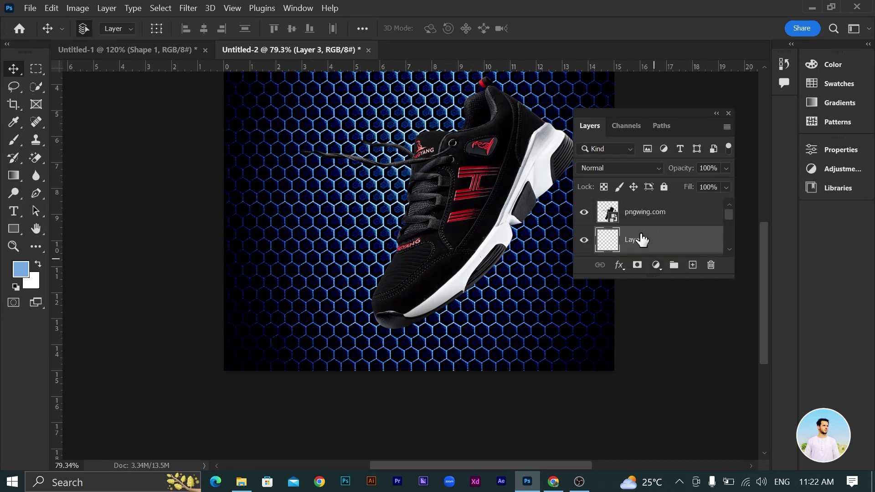
# Step: Paint a soft black shadow on Layer 3 with the standard brush at 48% opacity
pyautogui.press('b')
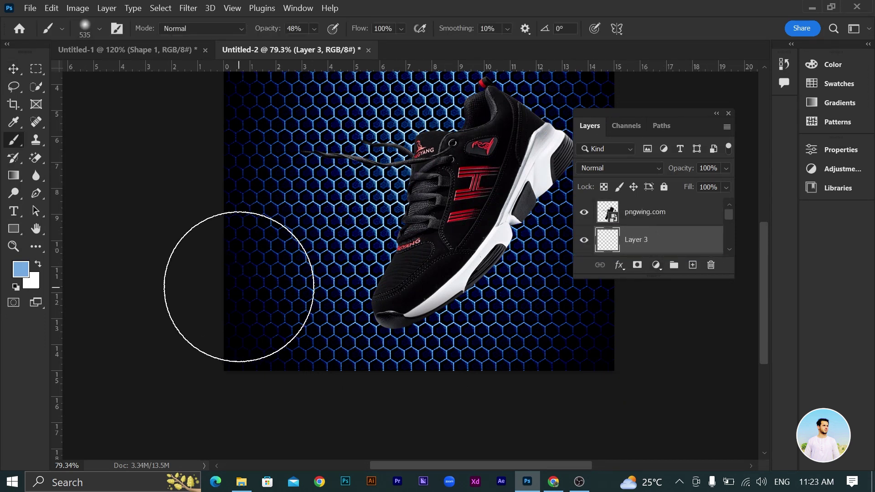
pyautogui.rightClick(10, 139)
pyautogui.click(57, 141)
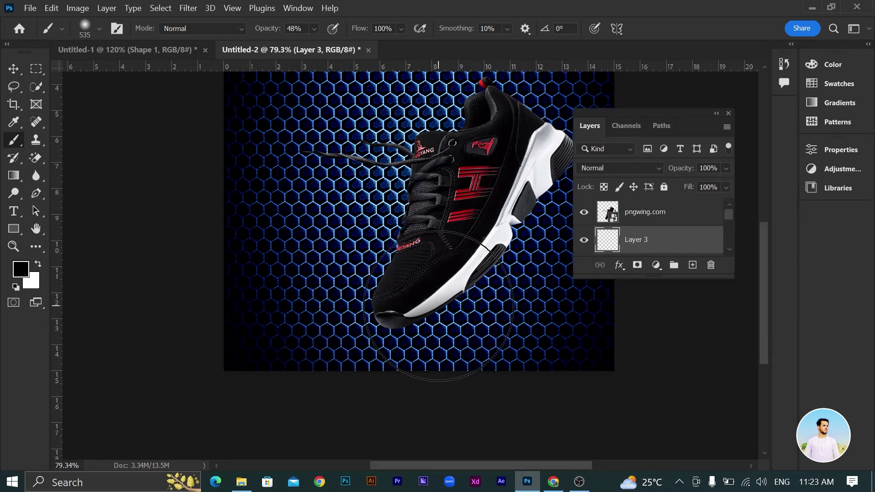
pyautogui.press('[')
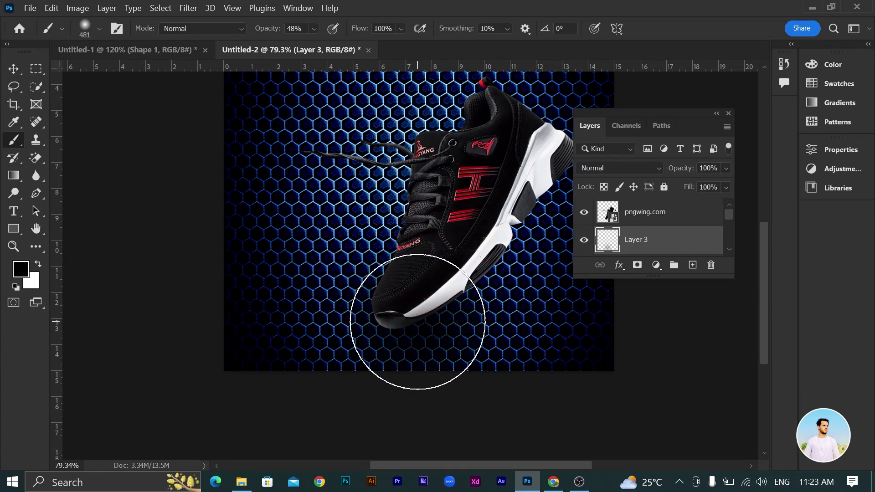
# Step: Squash, tilt and widen the shadow into a flat strip under the sole
pyautogui.click(16, 68)
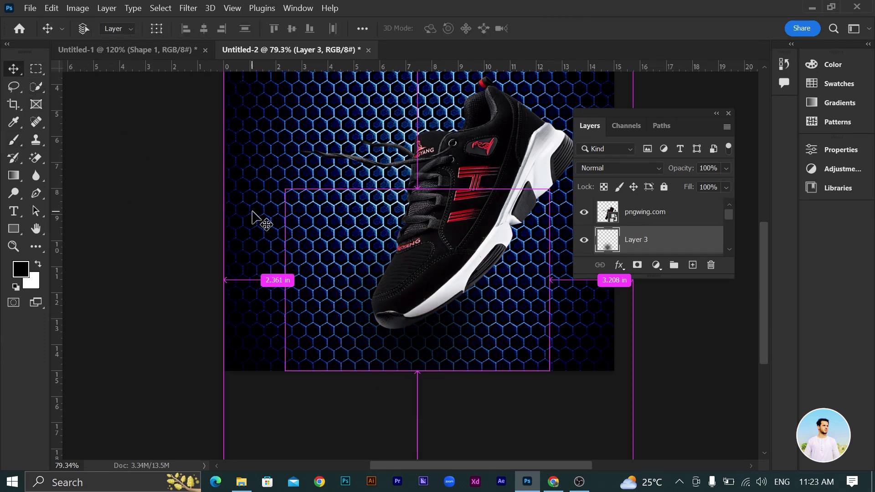
pyautogui.hotkey('ctrl', 't')
pyautogui.moveTo(422, 372); pyautogui.dragTo(422, 210)
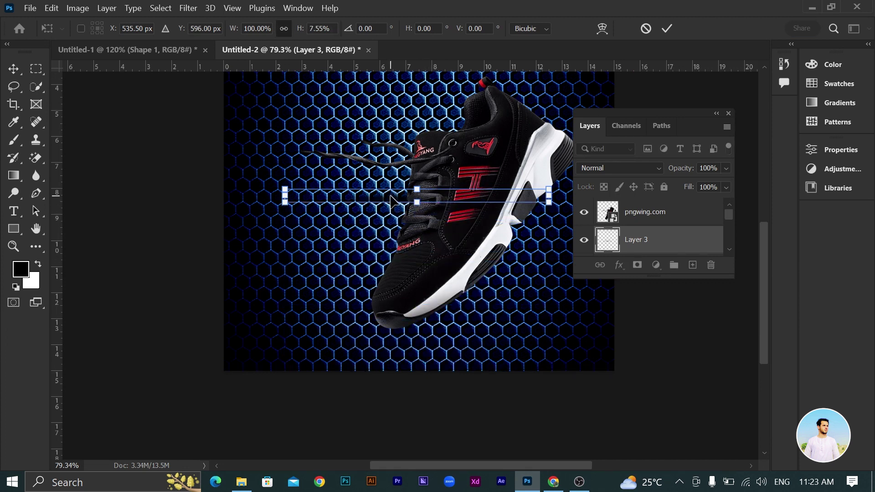
pyautogui.moveTo(391, 201); pyautogui.dragTo(393, 340)
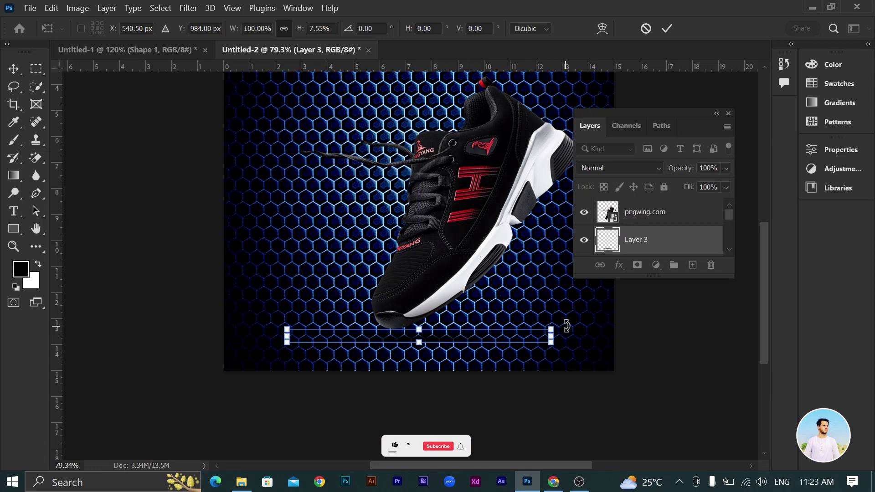
pyautogui.moveTo(566, 326); pyautogui.dragTo(561, 296)
pyautogui.moveTo(460, 337); pyautogui.dragTo(485, 343)
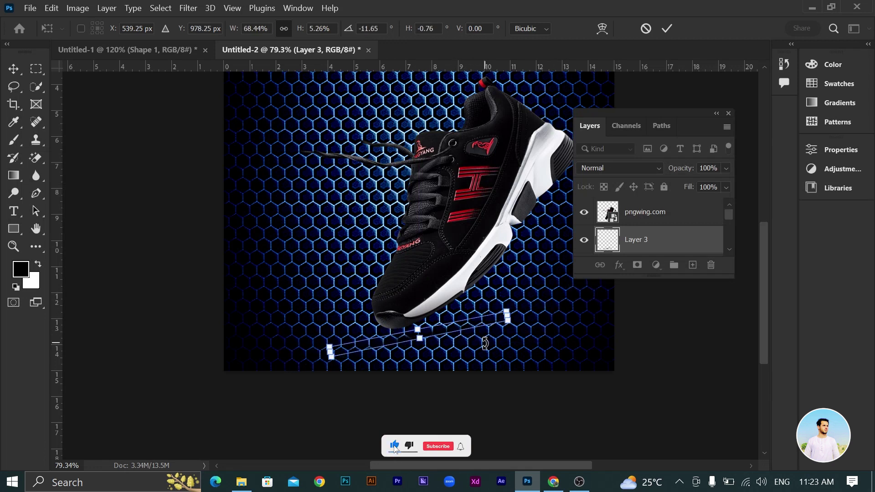
pyautogui.hotkey('ctrl', 'z')
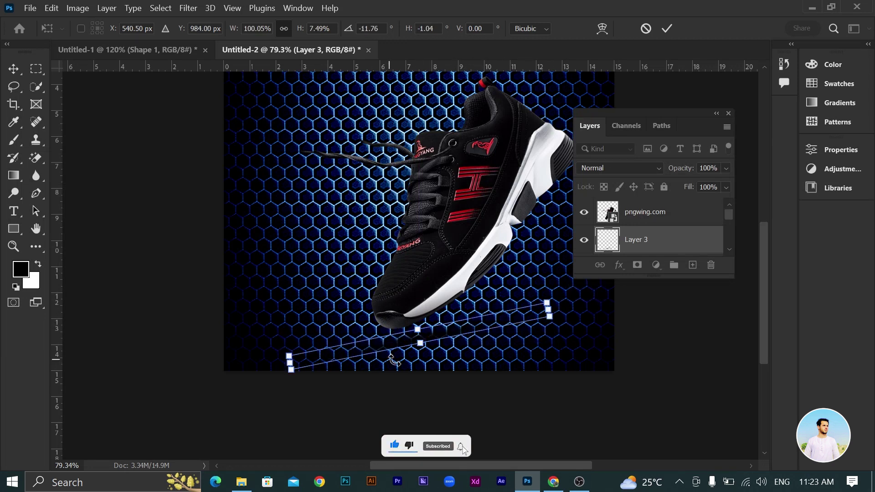
pyautogui.moveTo(425, 349); pyautogui.dragTo(426, 353)
pyautogui.moveTo(598, 322); pyautogui.dragTo(602, 342)
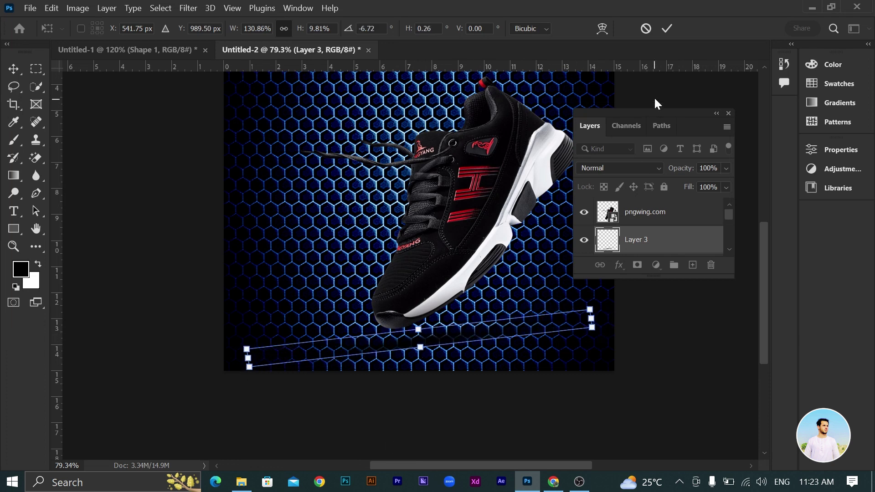
pyautogui.click(665, 29)
# Step: Nudge the flattened shadow into place under the sneaker and deselect it
pyautogui.scroll(1, 435, 355)
pyautogui.moveTo(415, 349); pyautogui.dragTo(405, 347)
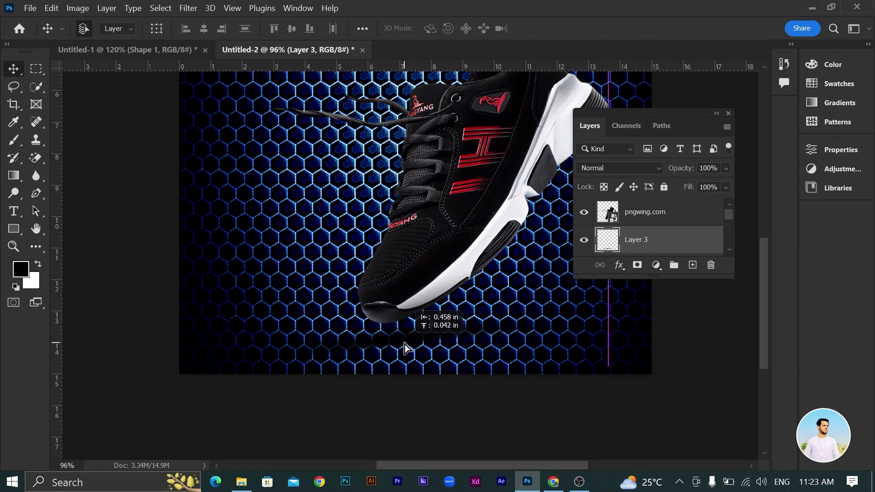
pyautogui.click(711, 377)
pyautogui.scroll(-2, 409, 360)
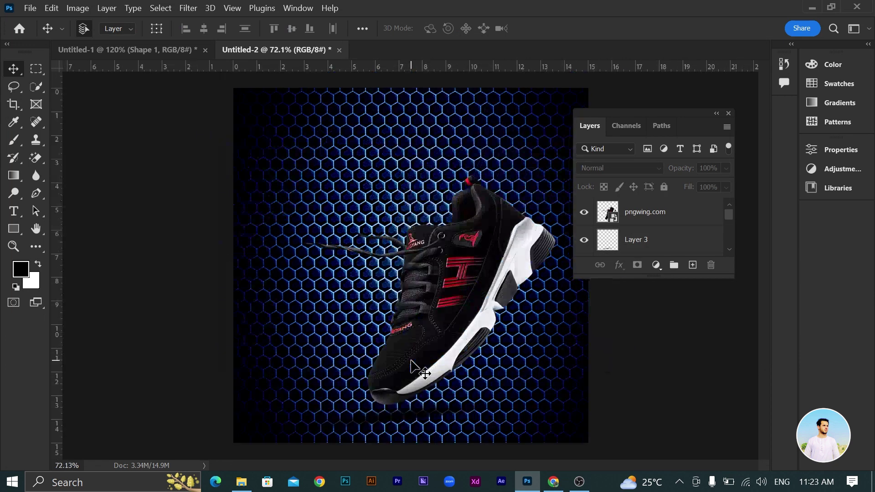
# Step: Duplicate the shadow slightly lower as Layer 3 copy at 78% opacity
pyautogui.scroll(-1, 421, 362)
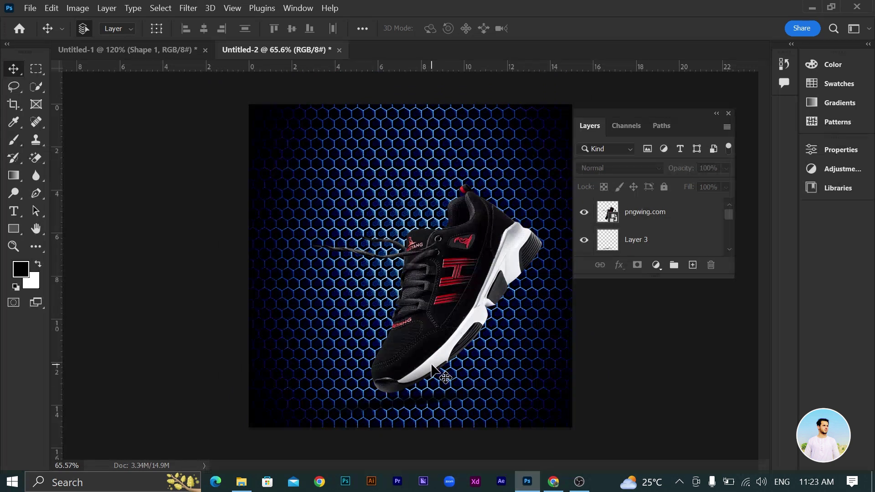
pyautogui.scroll(1, 422, 419)
pyautogui.scroll(2, 442, 416)
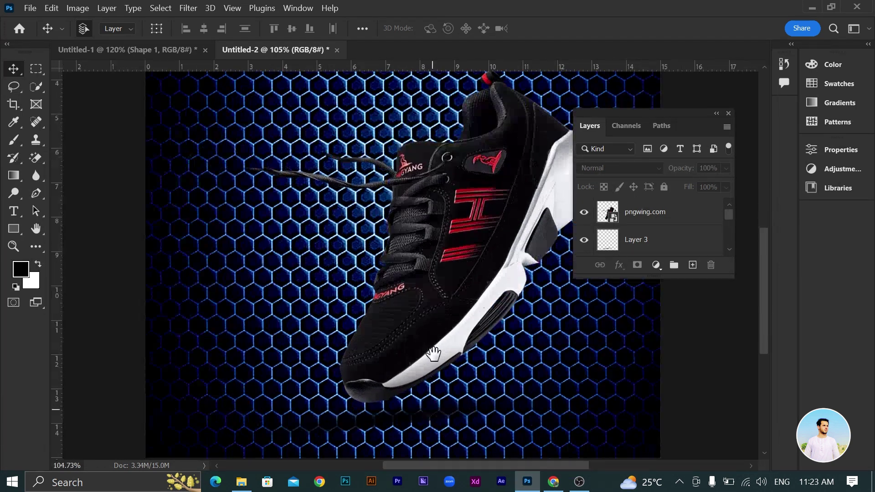
pyautogui.scroll(2, 432, 406)
pyautogui.scroll(2, 420, 318)
pyautogui.scroll(2, 426, 337)
pyautogui.moveTo(407, 336); pyautogui.dragTo(399, 356)
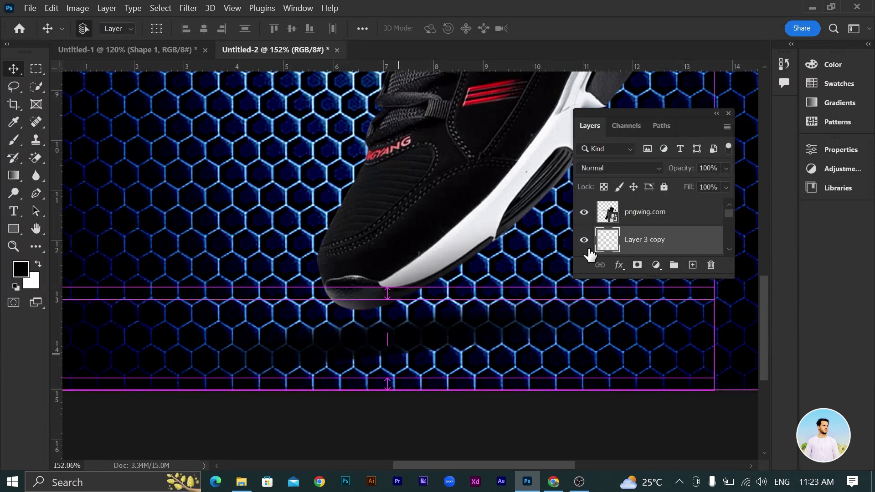
pyautogui.moveTo(726, 169); pyautogui.dragTo(711, 186)
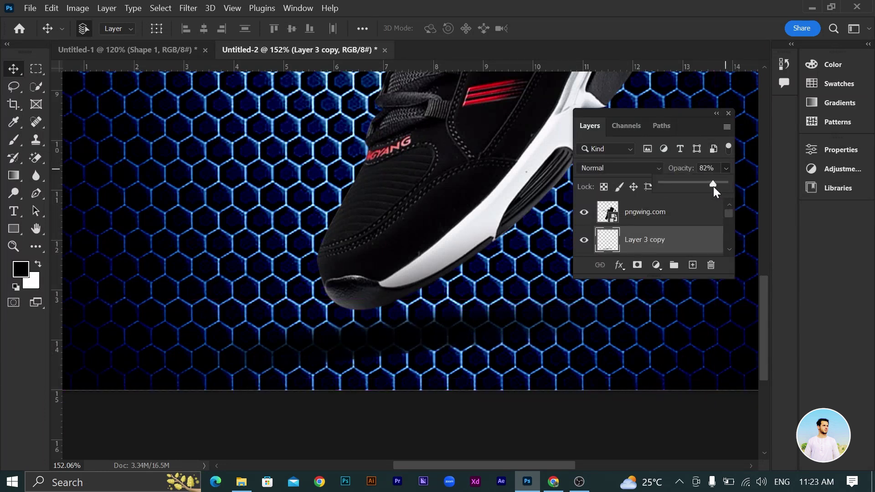
# Step: Deselect the shadow copy and select the sneaker layer
pyautogui.scroll(-5, 480, 307)
pyautogui.scroll(-1, 481, 307)
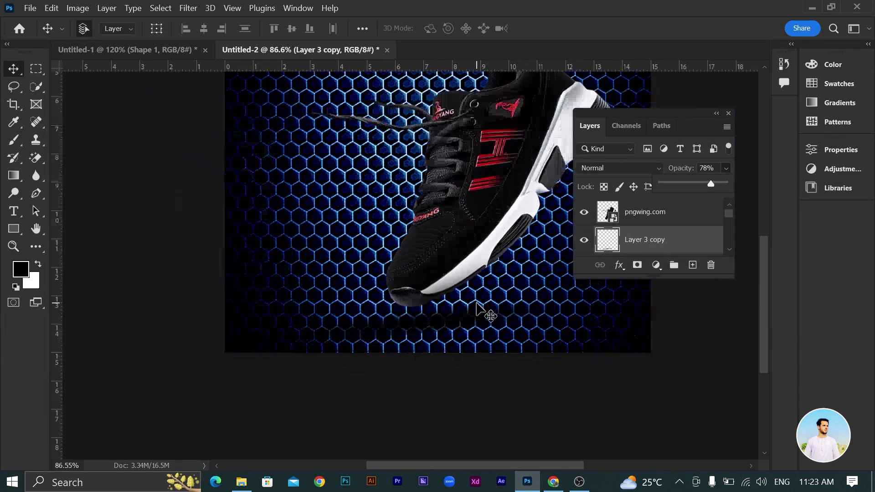
pyautogui.click(508, 400)
pyautogui.scroll(-1, 342, 303)
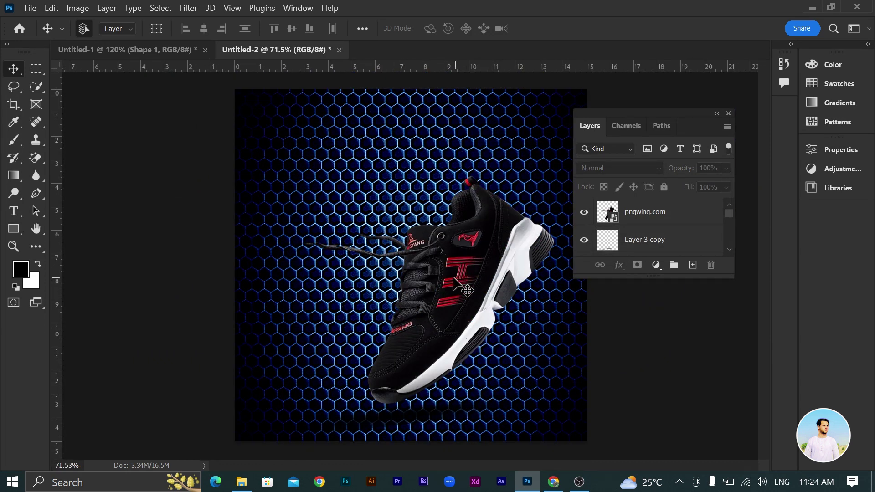
pyautogui.click(470, 298)
pyautogui.press('ctrl')
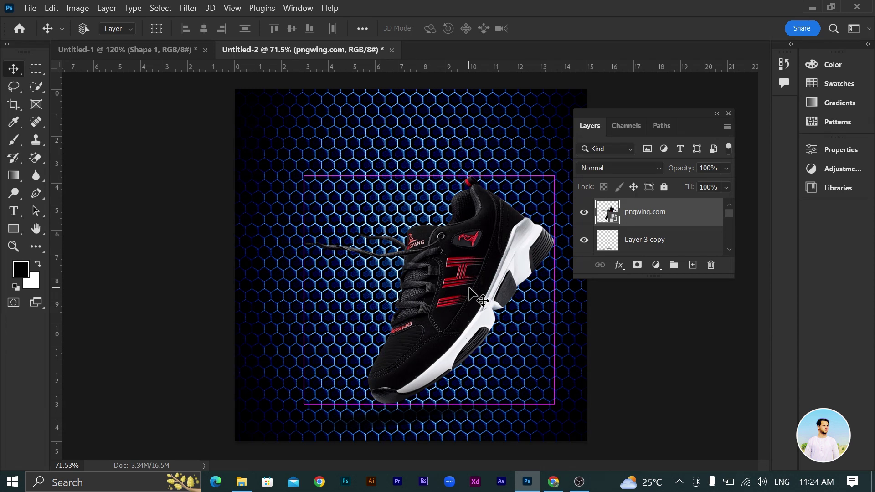
# Step: Recolour the sneaker's red accents purple with Hue/Saturation: Hue -110, slightly higher saturation
pyautogui.hotkey('ctrl', 'u')
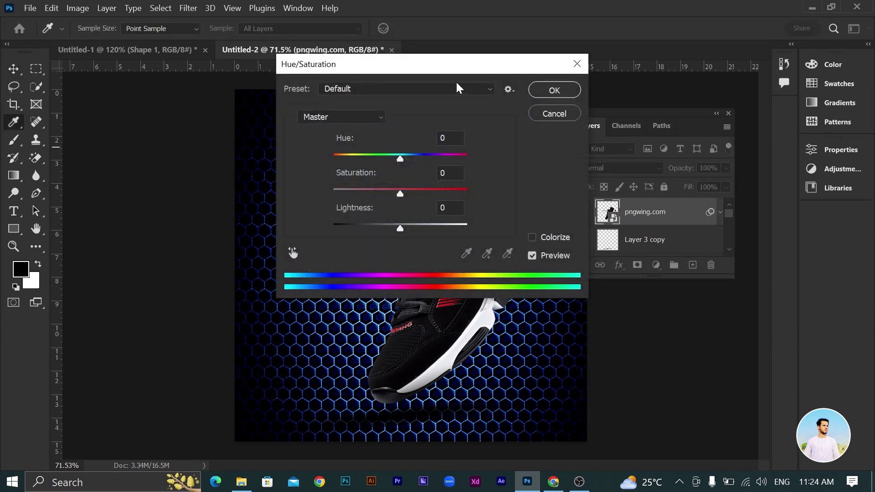
pyautogui.moveTo(465, 69)
pyautogui.mouseDown()
pyautogui.moveTo(677, 112)
pyautogui.moveTo(660, 169)
pyautogui.moveTo(244, 117)
pyautogui.moveTo(651, 146)
pyautogui.moveTo(747, 141)
pyautogui.mouseUp()
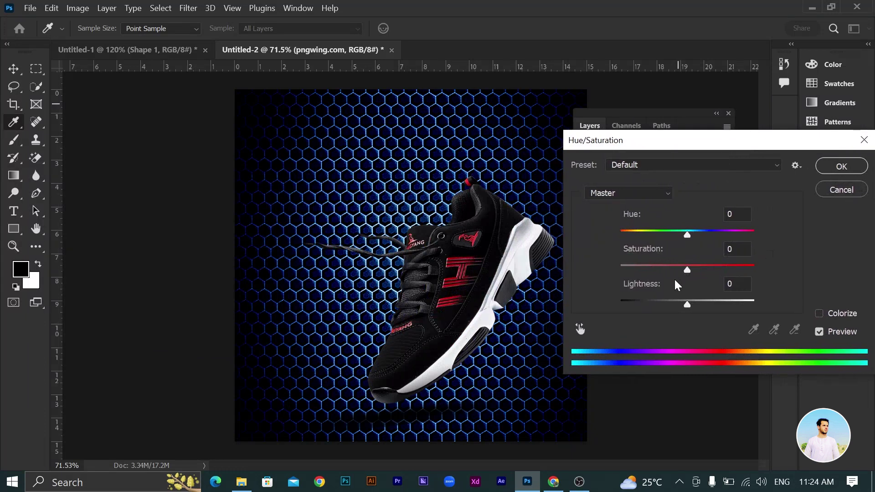
pyautogui.moveTo(688, 233)
pyautogui.mouseDown()
pyautogui.moveTo(702, 234)
pyautogui.moveTo(640, 236)
pyautogui.mouseUp()
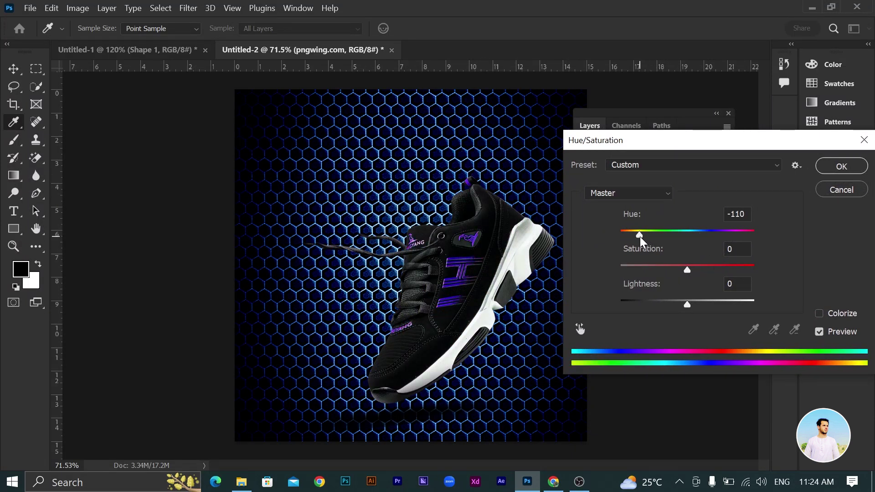
pyautogui.moveTo(686, 270); pyautogui.dragTo(693, 269)
pyautogui.click(847, 168)
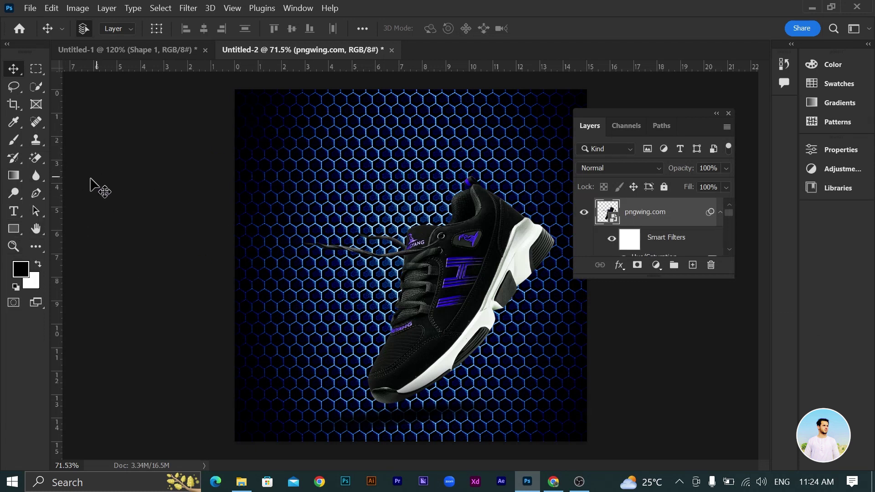
pyautogui.click(36, 194)
pyautogui.rightClick(37, 198)
# Step: Draw a triangle shape with the Pen in the canvas's top-left corner
pyautogui.click(86, 189)
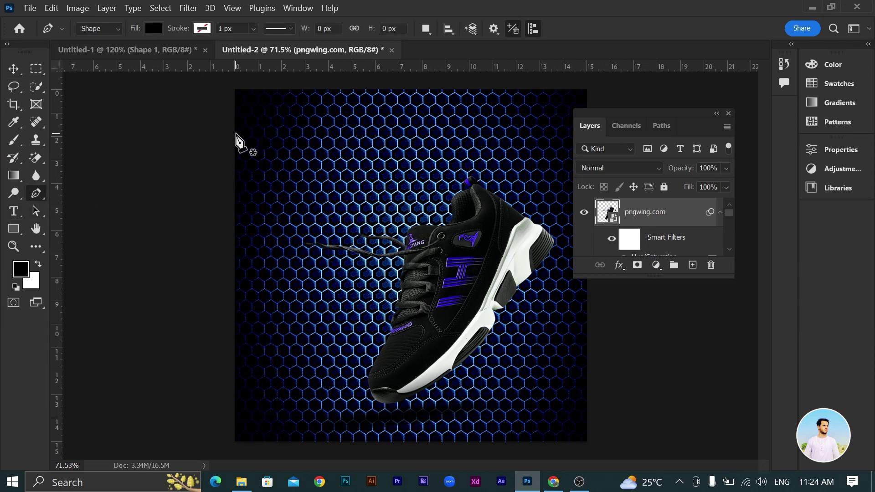
pyautogui.click(235, 133)
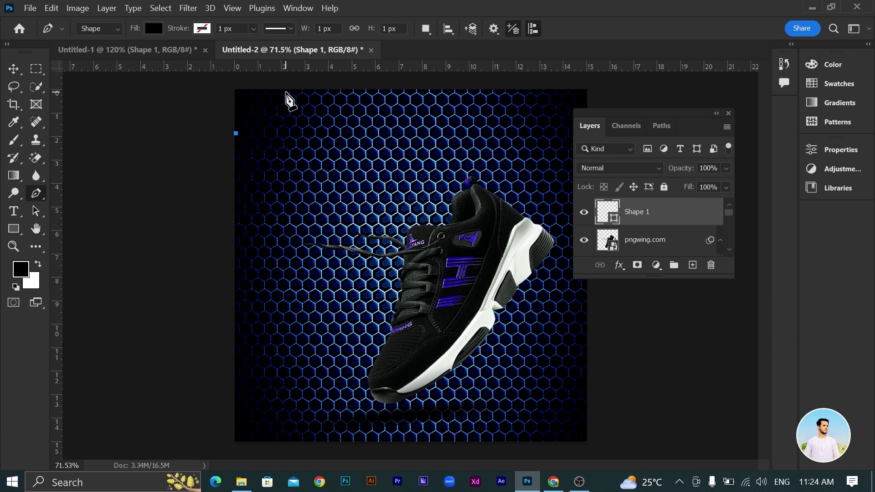
pyautogui.click(286, 91)
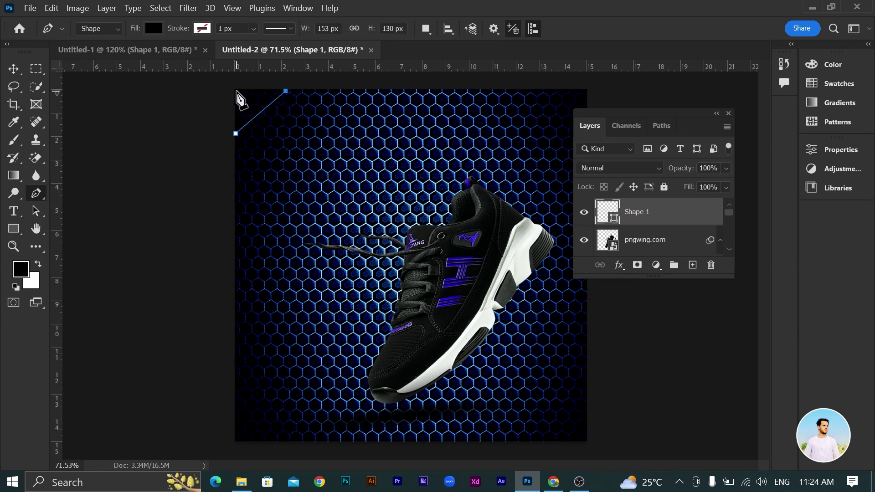
pyautogui.click(235, 89)
pyautogui.click(236, 133)
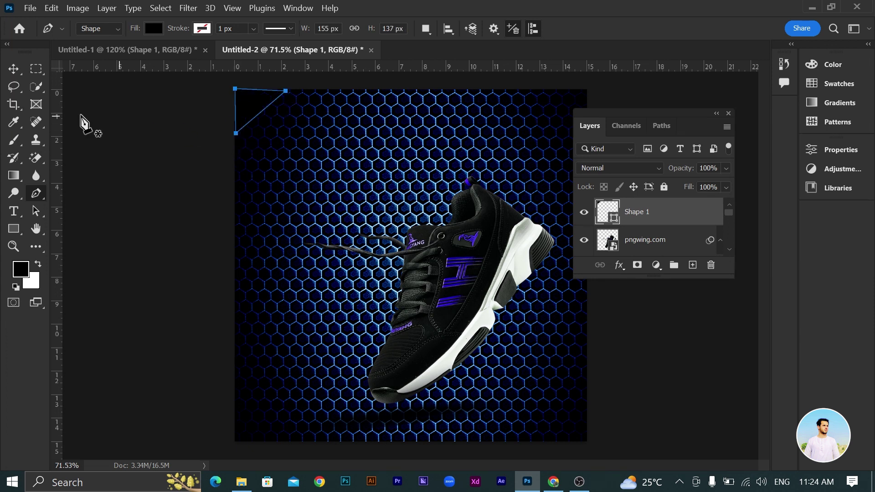
# Step: Fill the triangle with the purple sampled from the shoe
pyautogui.click(14, 69)
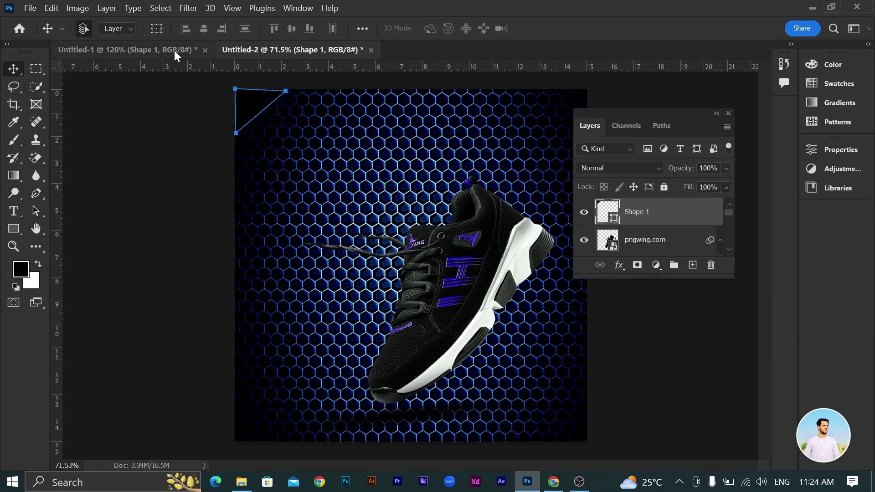
pyautogui.doubleClick(613, 220)
pyautogui.moveTo(452, 201); pyautogui.dragTo(379, 267)
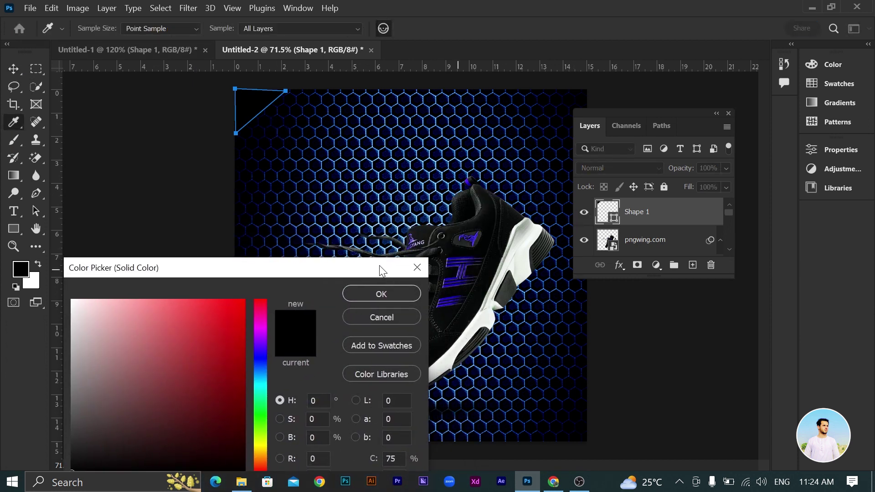
pyautogui.click(465, 258)
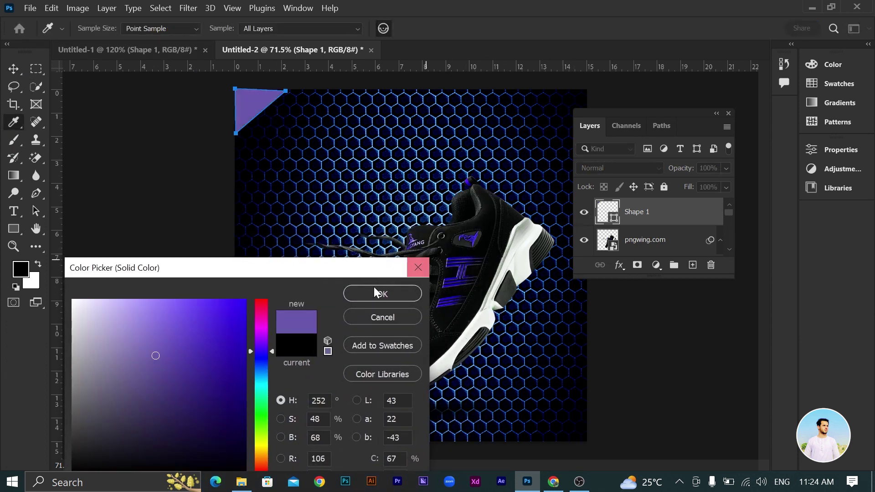
pyautogui.click(382, 294)
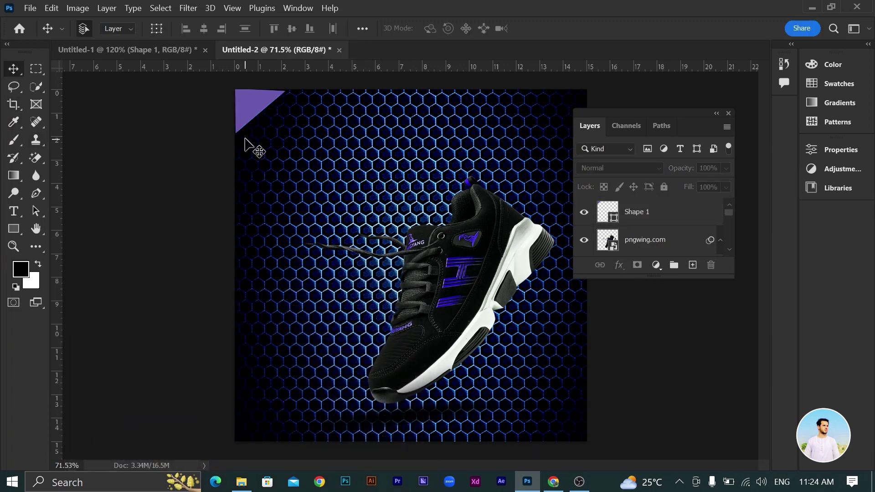
# Step: Widen the triangle by dragging its top-right anchor slightly right with Direct Selection
pyautogui.scroll(2, 250, 145)
pyautogui.scroll(2, 259, 133)
pyautogui.scroll(2, 279, 280)
pyautogui.scroll(1, 337, 310)
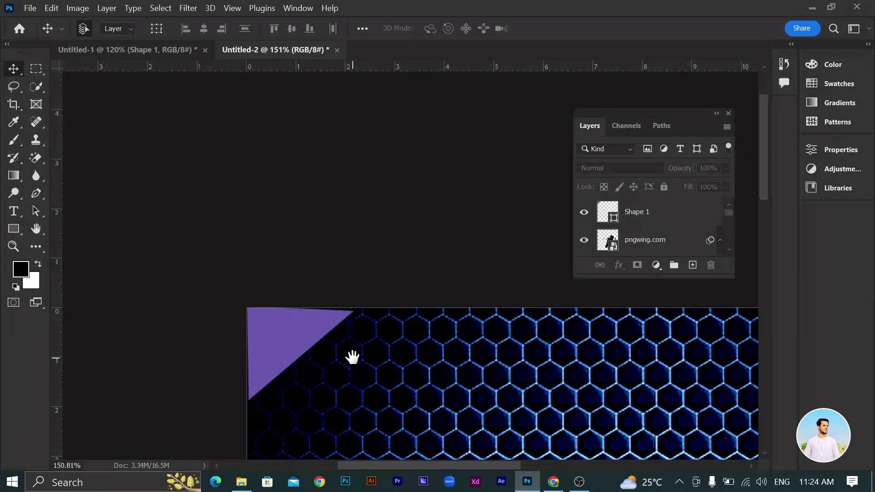
pyautogui.moveTo(352, 358); pyautogui.dragTo(326, 231)
pyautogui.scroll(1, 269, 223)
pyautogui.click(219, 215)
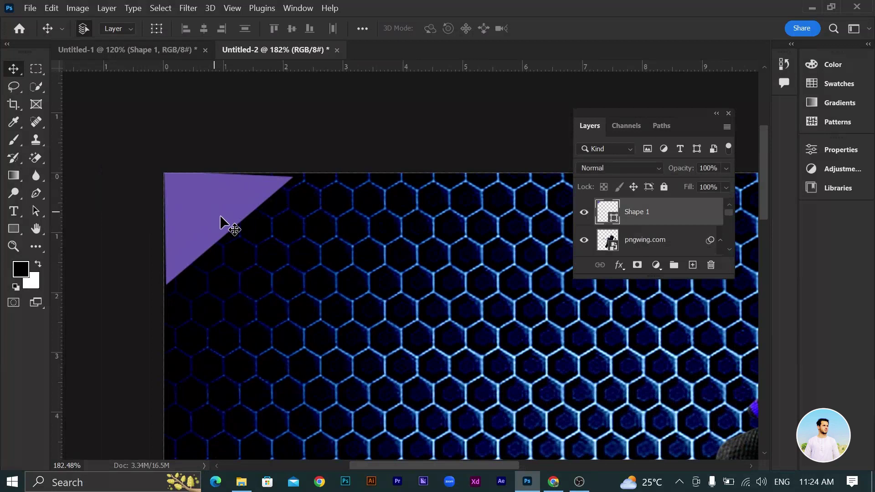
pyautogui.rightClick(32, 215)
pyautogui.click(67, 220)
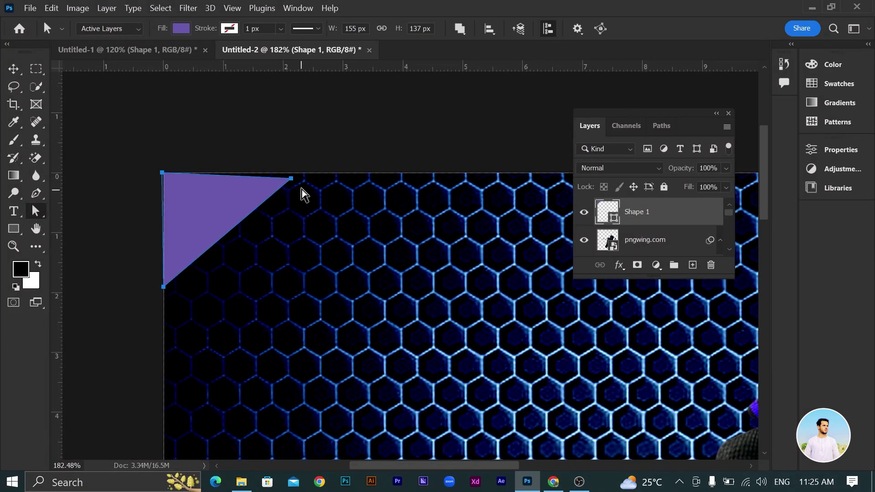
pyautogui.moveTo(292, 179); pyautogui.dragTo(302, 174)
pyautogui.click(343, 150)
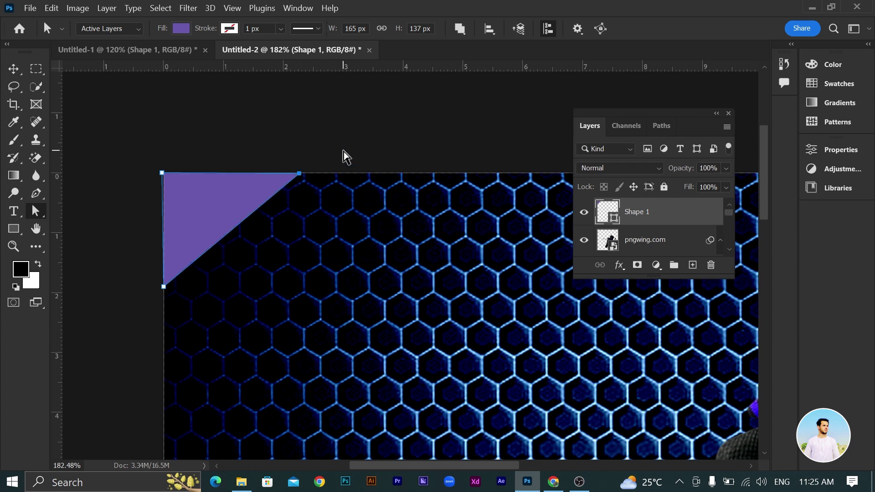
pyautogui.scroll(-2, 282, 228)
pyautogui.scroll(-1, 282, 226)
pyautogui.scroll(-1, 214, 221)
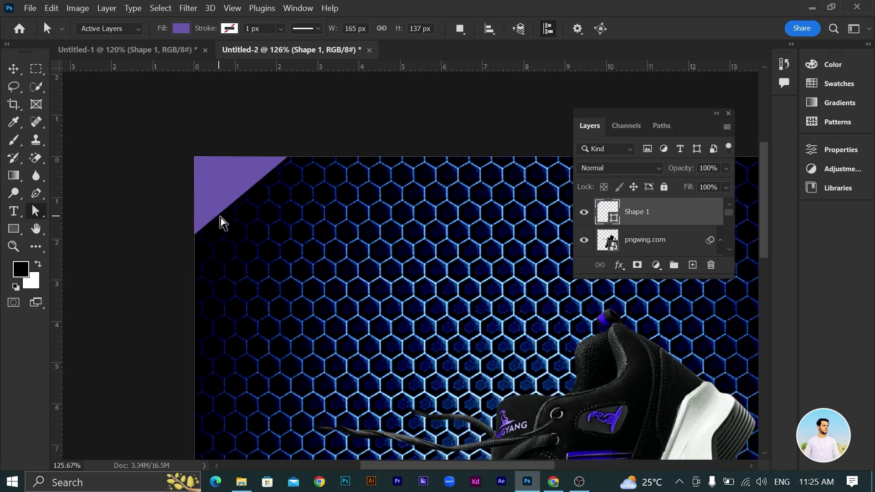
pyautogui.scroll(-1, 108, 246)
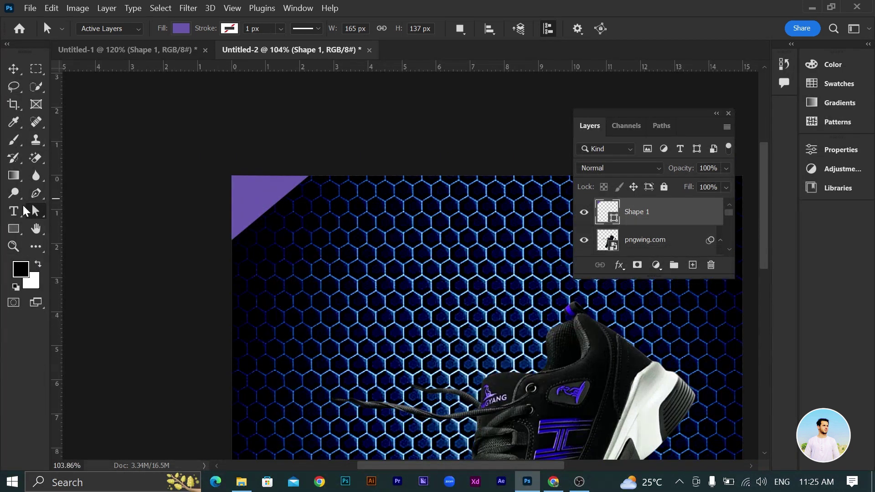
pyautogui.click(23, 208)
# Step: Add a horizontal text layer reading NEW in capitals
pyautogui.rightClick(23, 208)
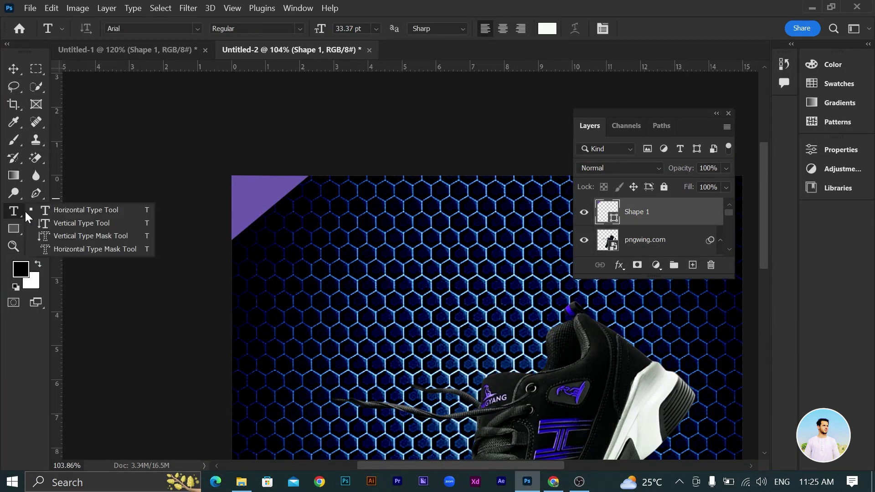
pyautogui.click(103, 210)
pyautogui.click(334, 255)
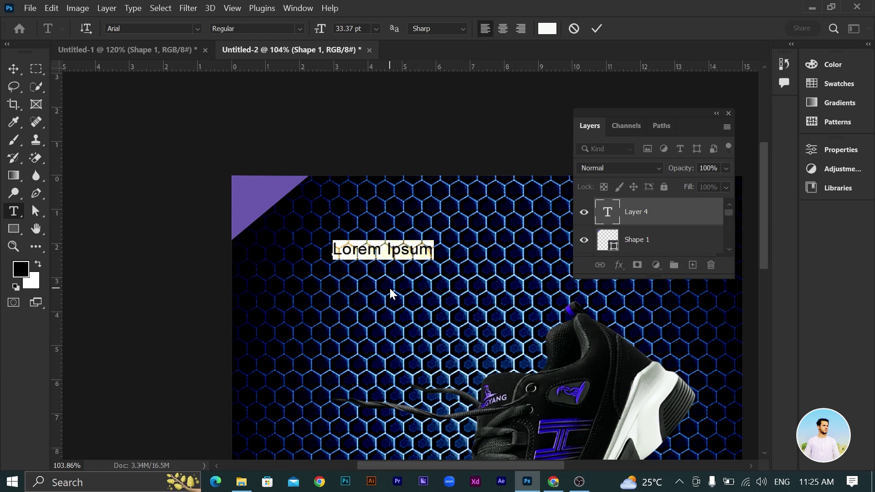
pyautogui.write('New')
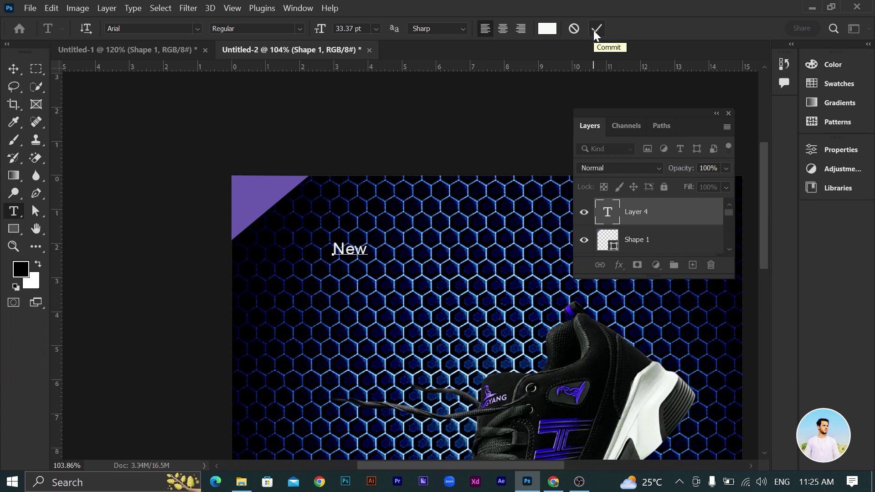
pyautogui.hotkey('ctrl', 'a')
pyautogui.press('Left')
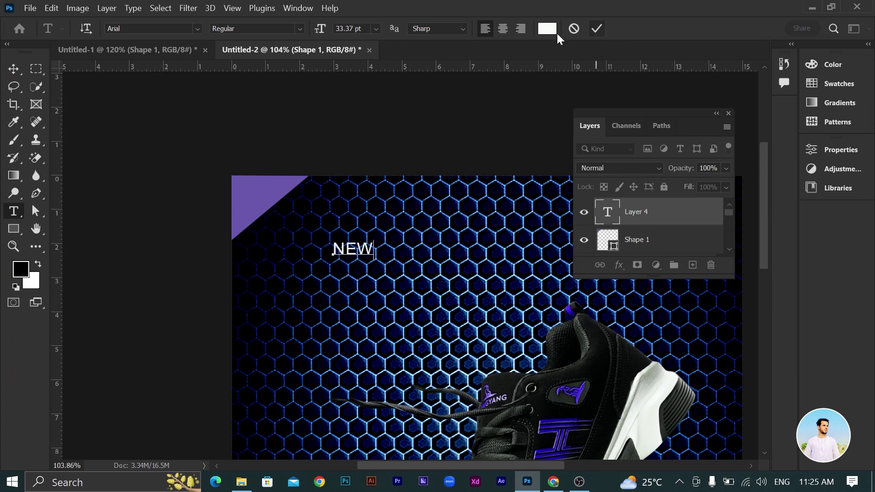
pyautogui.click(597, 30)
# Step: Rotate NEW diagonally and move it into the purple corner
pyautogui.click(14, 69)
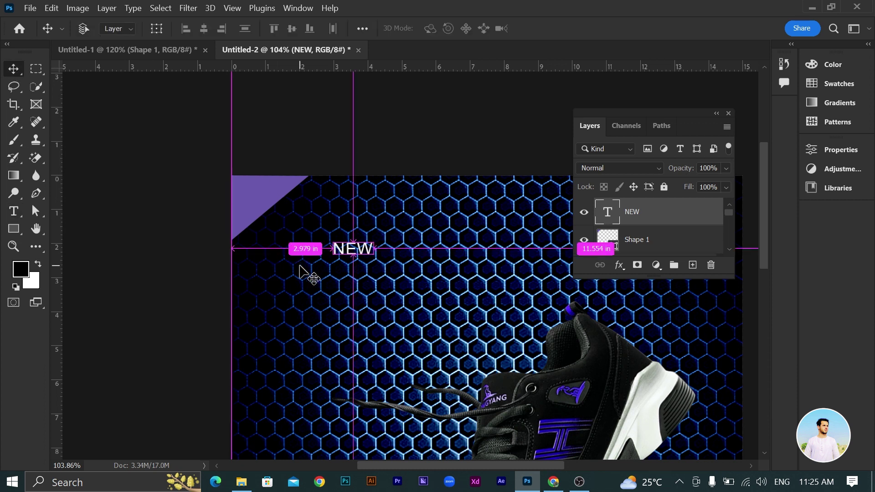
pyautogui.hotkey('ctrl', 't')
pyautogui.moveTo(387, 247)
pyautogui.mouseDown()
pyautogui.moveTo(386, 233)
pyautogui.moveTo(264, 207)
pyautogui.mouseUp()
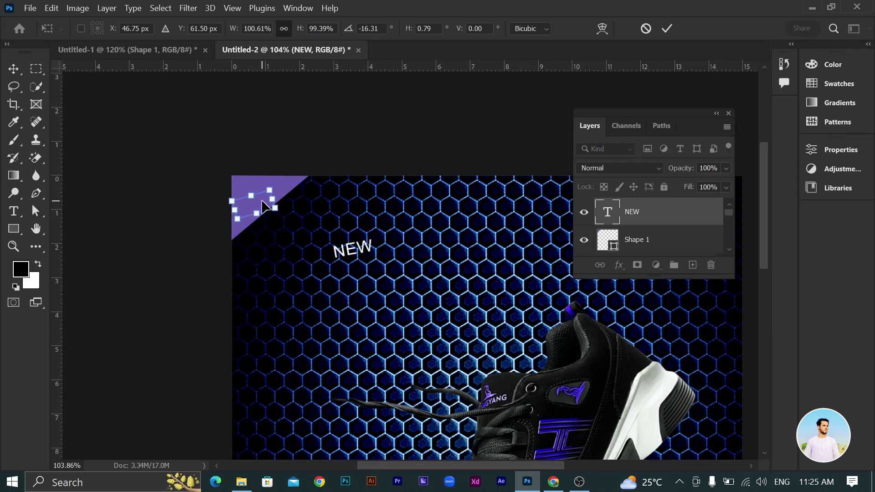
pyautogui.moveTo(290, 213)
pyautogui.mouseDown()
pyautogui.moveTo(301, 200)
pyautogui.moveTo(269, 208)
pyautogui.mouseUp()
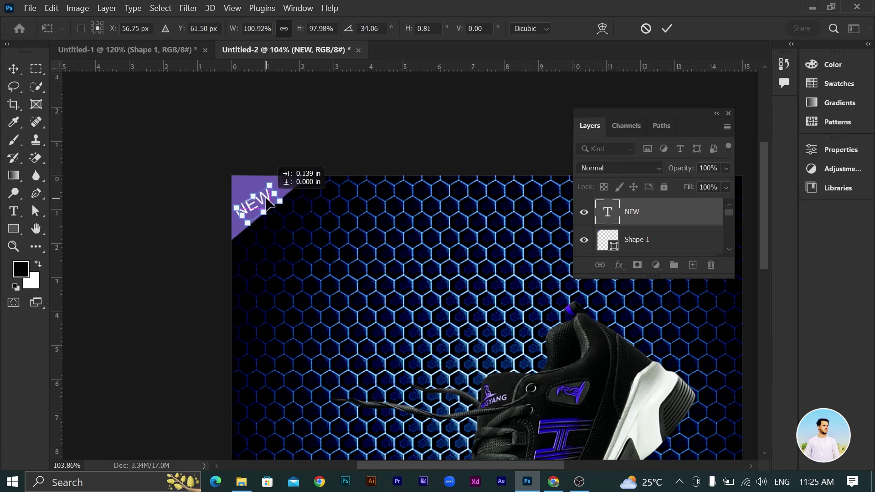
pyautogui.press('Return')
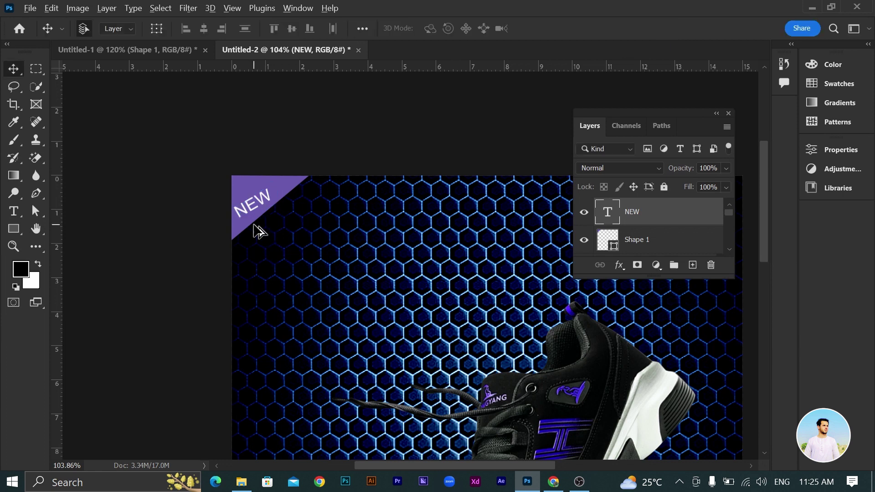
# Step: Fine-tune NEW's angle and position inside the triangle banner
pyautogui.scroll(5, 254, 225)
pyautogui.hotkey('ctrl', 't')
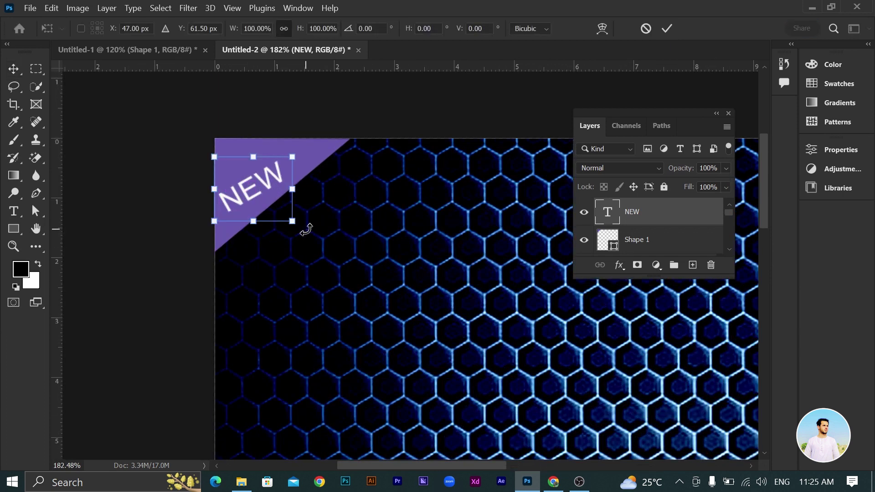
pyautogui.moveTo(306, 230); pyautogui.dragTo(311, 222)
pyautogui.moveTo(265, 176); pyautogui.dragTo(266, 169)
pyautogui.click(667, 29)
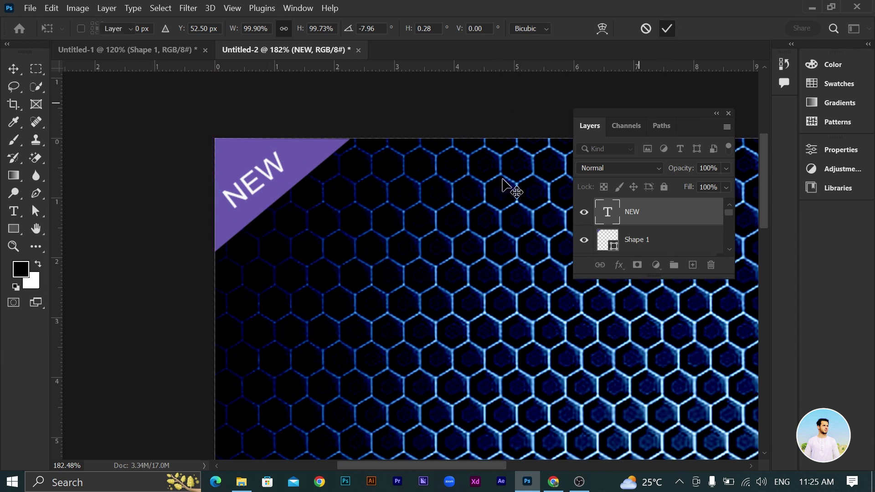
pyautogui.scroll(-1, 503, 185)
pyautogui.click(667, 29)
pyautogui.scroll(-1, 405, 228)
pyautogui.scroll(1, 405, 226)
pyautogui.scroll(1, 390, 230)
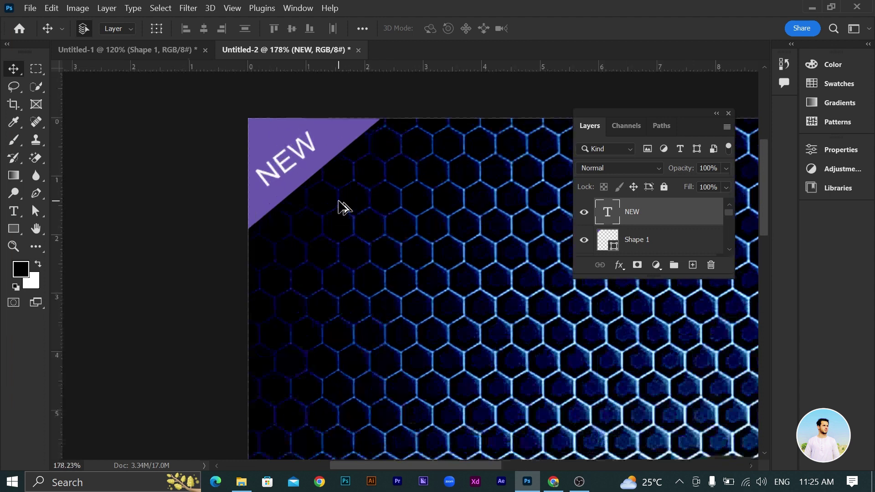
pyautogui.scroll(1, 338, 205)
# Step: Enlarge NEW to fill more of the banner, toward the canvas corner
pyautogui.hotkey('ctrl', 't')
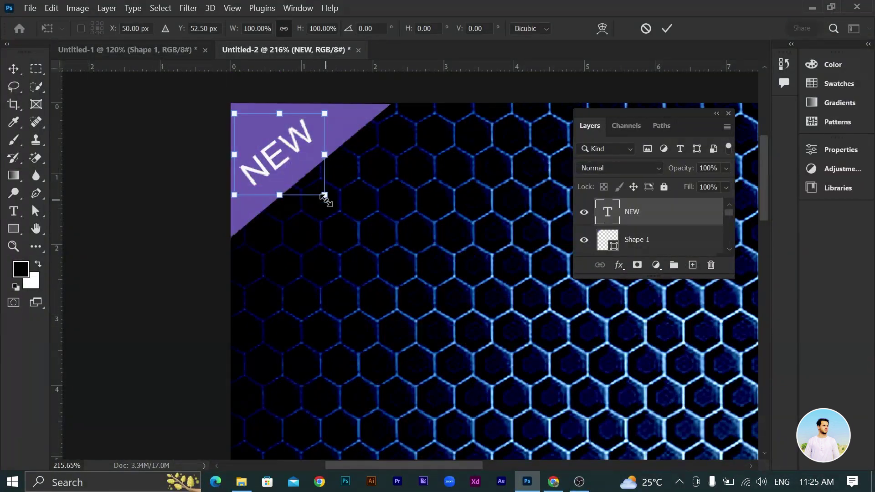
pyautogui.moveTo(324, 195); pyautogui.dragTo(340, 208)
pyautogui.moveTo(312, 154); pyautogui.dragTo(308, 143)
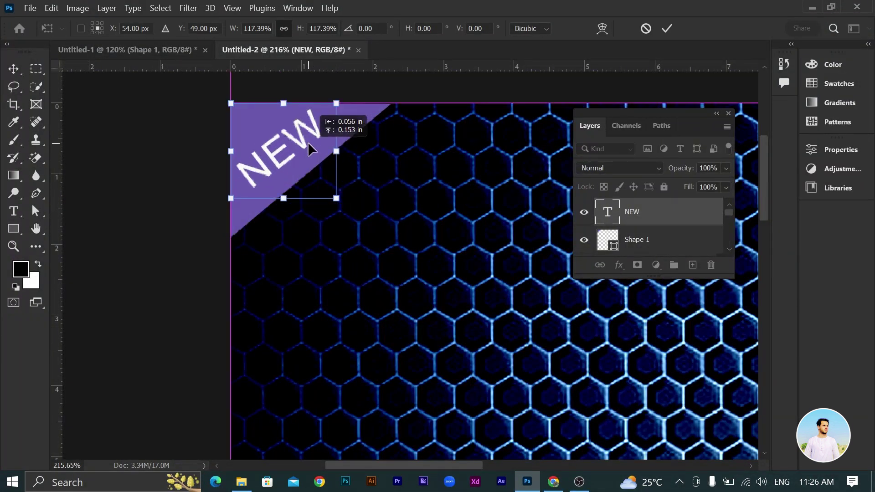
pyautogui.press('Return')
pyautogui.scroll(-1, 352, 226)
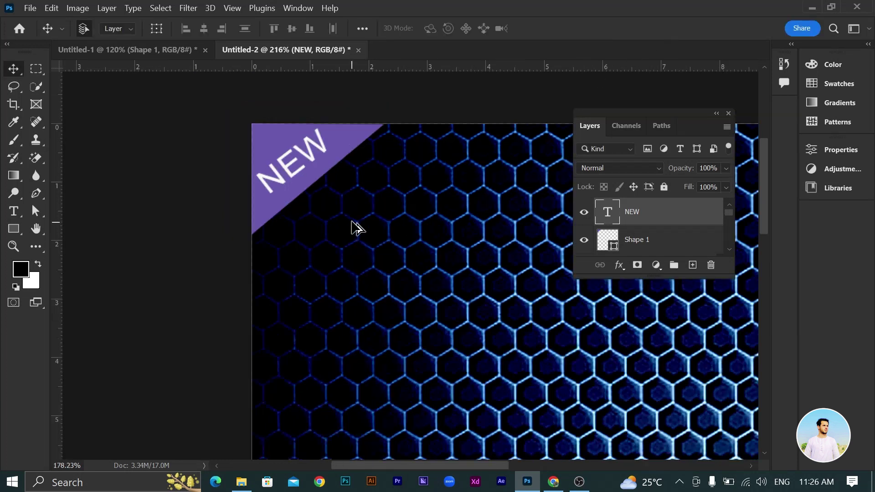
pyautogui.scroll(-2, 352, 227)
pyautogui.scroll(-1, 352, 226)
pyautogui.scroll(2, 344, 219)
pyautogui.scroll(3, 337, 207)
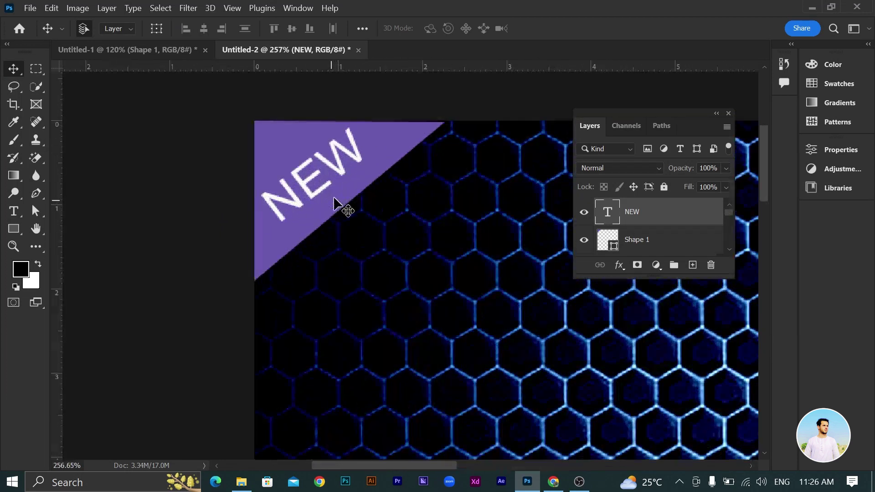
# Step: Nudge NEW a few pixels into its final place in the corner
pyautogui.moveTo(341, 168); pyautogui.dragTo(343, 171)
pyautogui.press('Up')
pyautogui.press('Right')
pyautogui.press('Up')
pyautogui.scroll(-3, 343, 173)
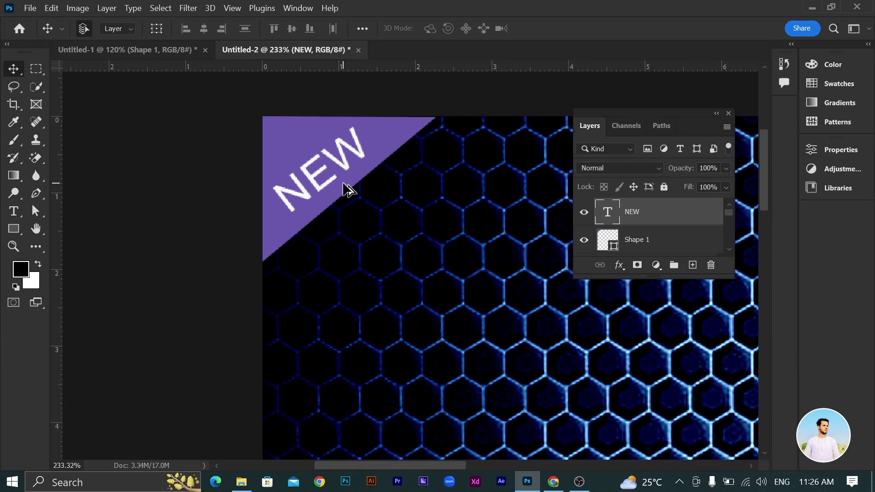
pyautogui.scroll(-3, 360, 196)
pyautogui.scroll(-3, 381, 211)
pyautogui.scroll(-2, 382, 228)
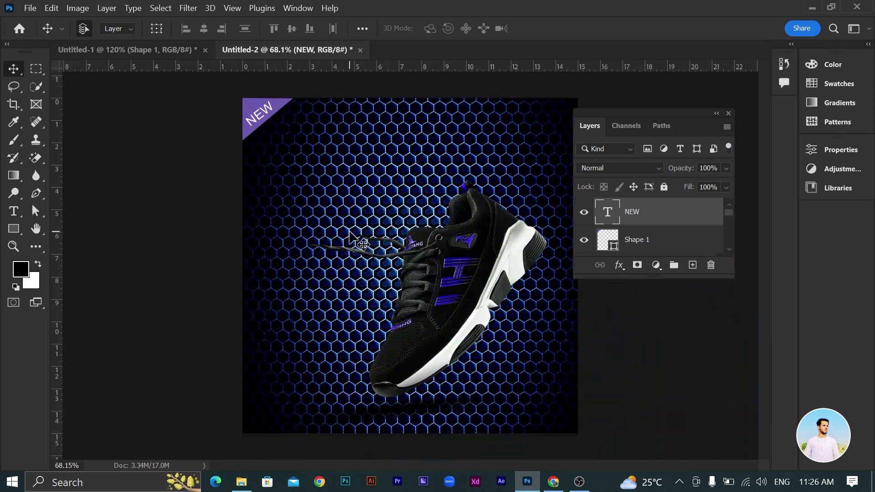
pyautogui.scroll(1, 273, 203)
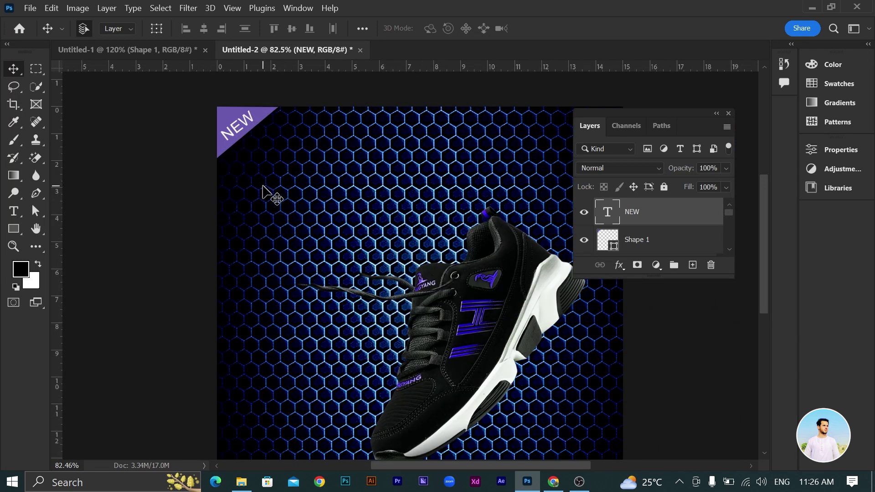
# Step: Add ARRIVAL text left of the shoe, enlarged to about double size
pyautogui.click(9, 211)
pyautogui.click(300, 205)
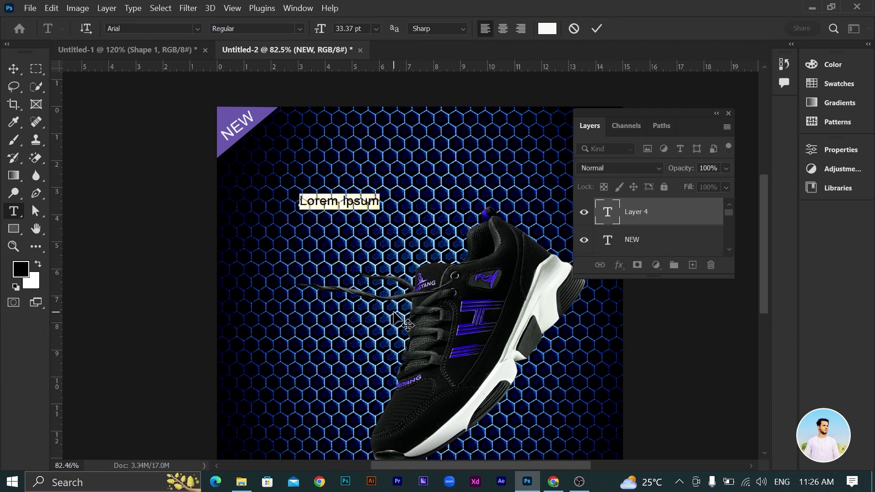
pyautogui.write('ARRIVAL')
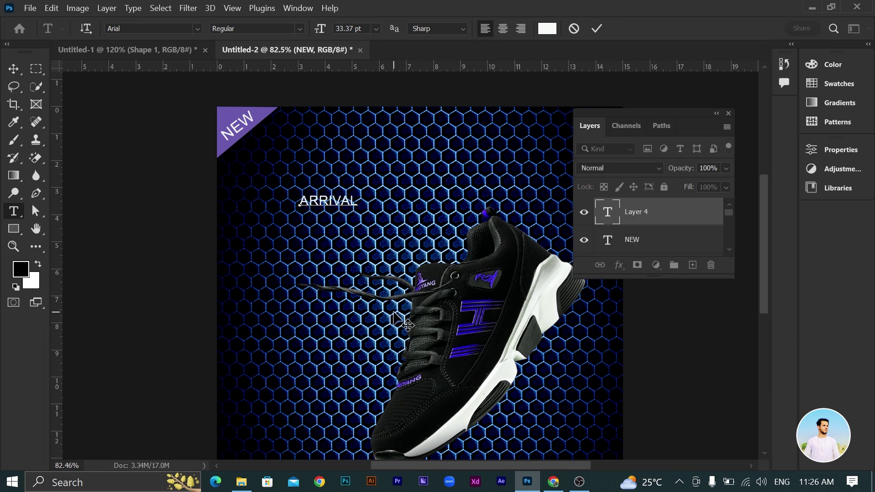
pyautogui.click(596, 28)
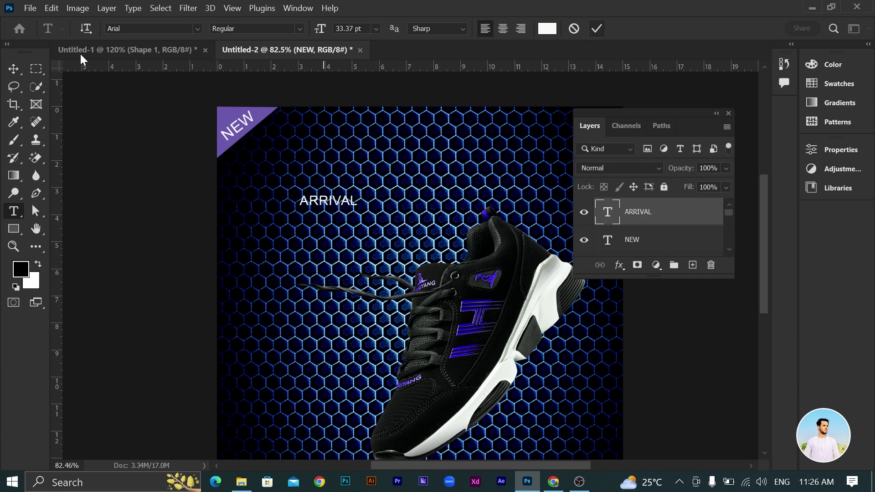
pyautogui.click(13, 69)
pyautogui.hotkey('ctrl', 't')
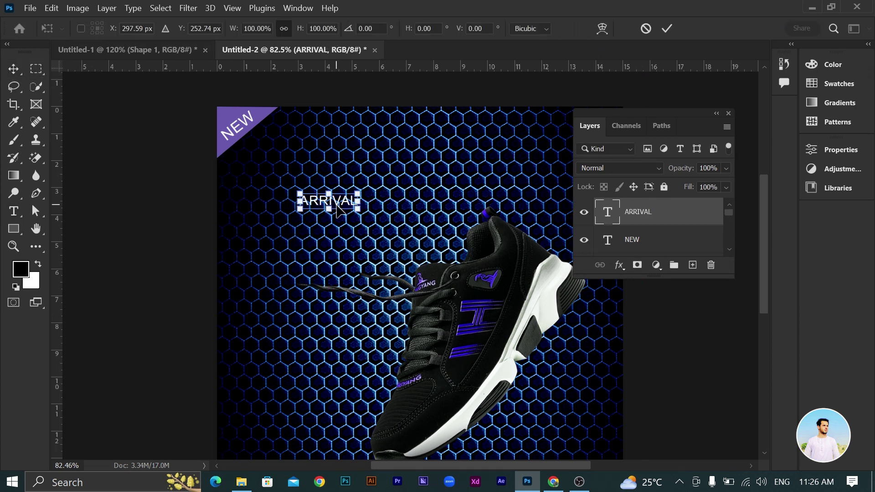
pyautogui.moveTo(358, 215); pyautogui.dragTo(411, 246)
pyautogui.moveTo(399, 243); pyautogui.dragTo(397, 241)
pyautogui.moveTo(364, 208)
pyautogui.mouseDown()
pyautogui.moveTo(321, 208)
pyautogui.moveTo(318, 198)
pyautogui.mouseUp()
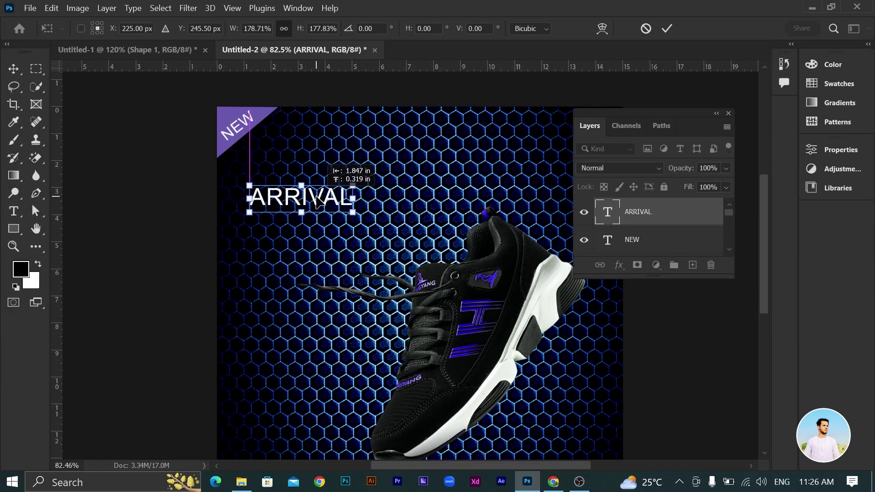
pyautogui.click(666, 30)
# Step: Duplicate ARRIVAL just below and retype the copy as SALE
pyautogui.moveTo(319, 195); pyautogui.dragTo(320, 218)
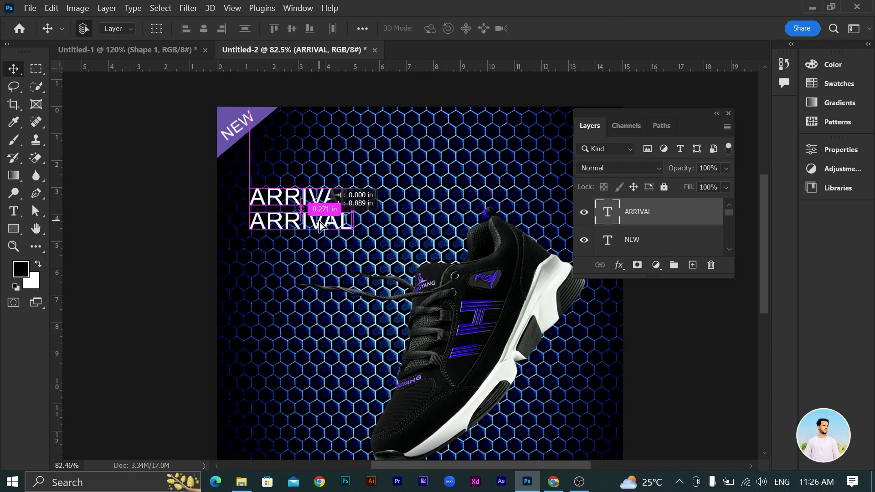
pyautogui.press('t')
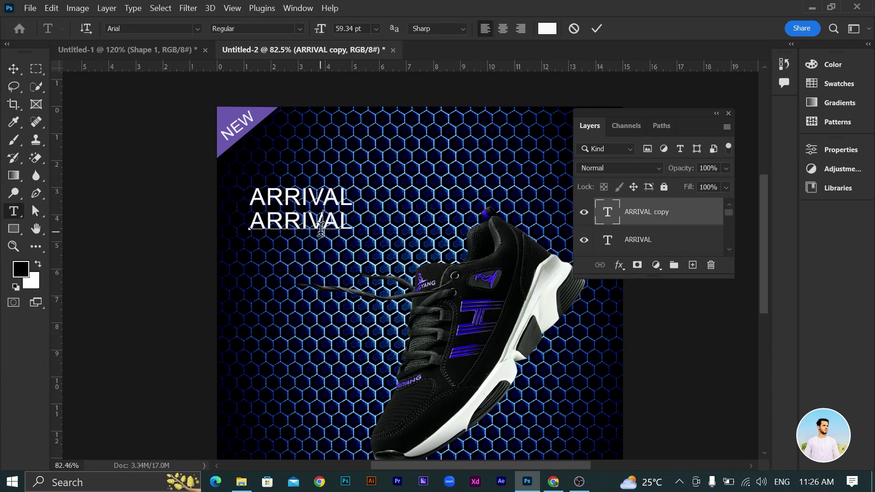
pyautogui.doubleClick(322, 227)
pyautogui.write('SAL')
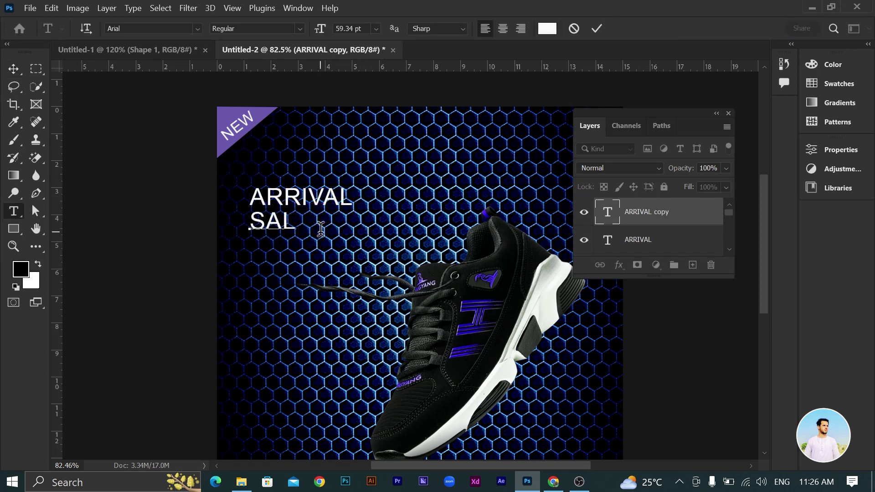
pyautogui.hotkey('ctrl', 'Return')
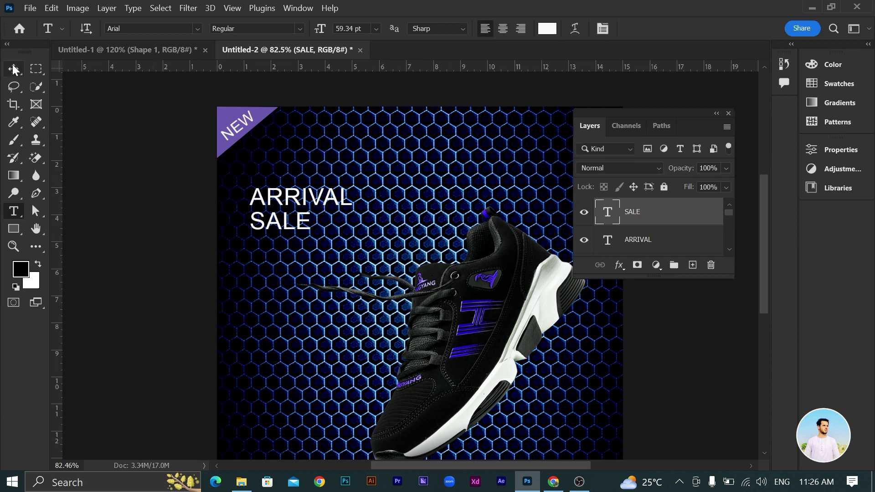
pyautogui.press('v')
# Step: Stack ARRIVAL above SALE, enlarge SALE and line it up
pyautogui.moveTo(276, 199); pyautogui.dragTo(276, 179)
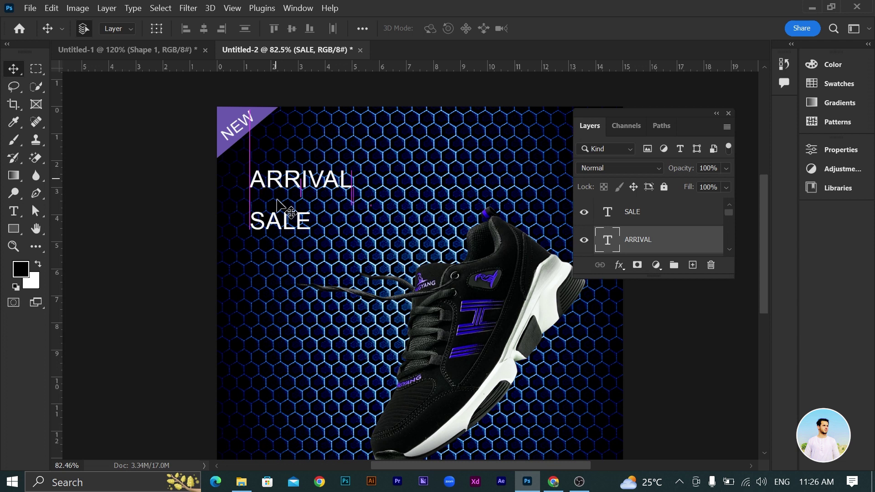
pyautogui.moveTo(286, 223)
pyautogui.mouseDown()
pyautogui.moveTo(284, 207)
pyautogui.moveTo(355, 240)
pyautogui.mouseUp()
pyautogui.hotkey('ctrl', 't')
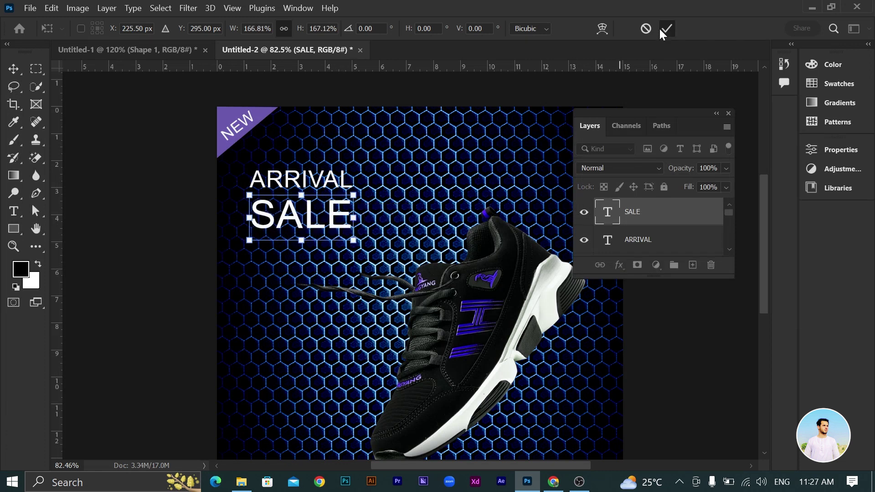
pyautogui.click(665, 29)
pyautogui.moveTo(324, 224); pyautogui.dragTo(321, 223)
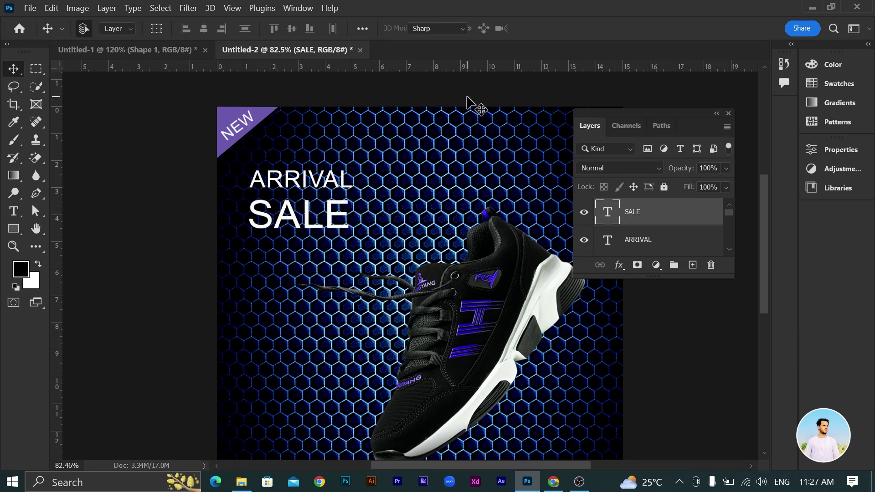
pyautogui.press('t')
pyautogui.click(602, 28)
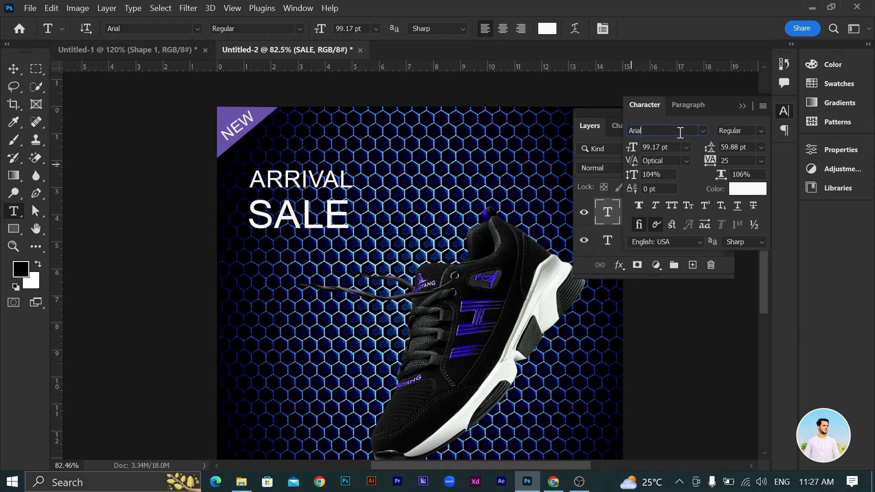
# Step: Set SALE to Poppins Bold, ARRIVAL to Bahnschrift Bold, and left-align ARRIVAL with SALE
pyautogui.write('POP')
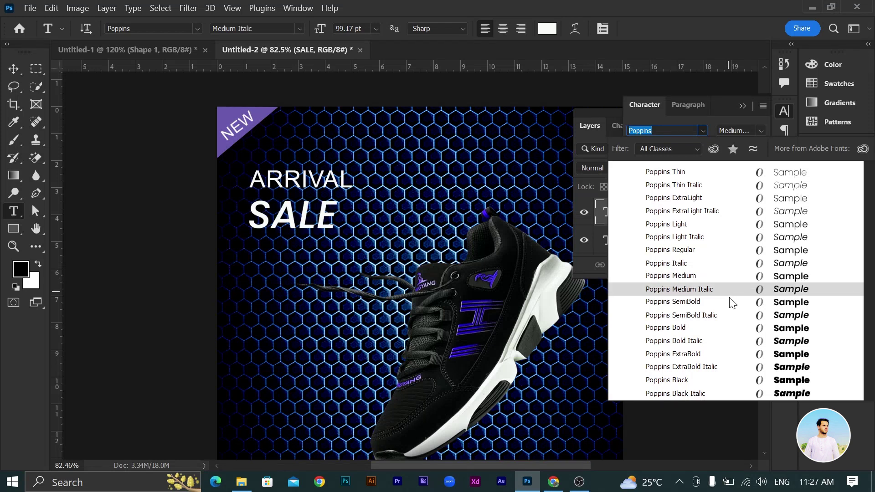
pyautogui.click(726, 327)
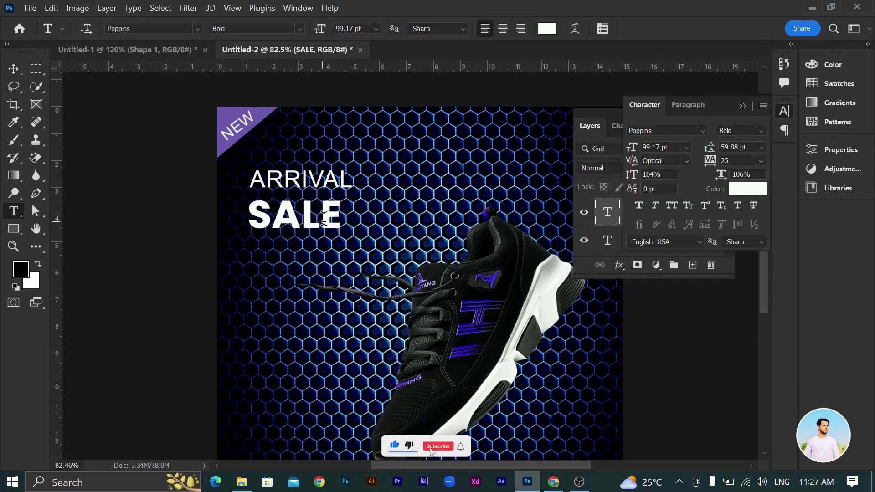
pyautogui.click(11, 70)
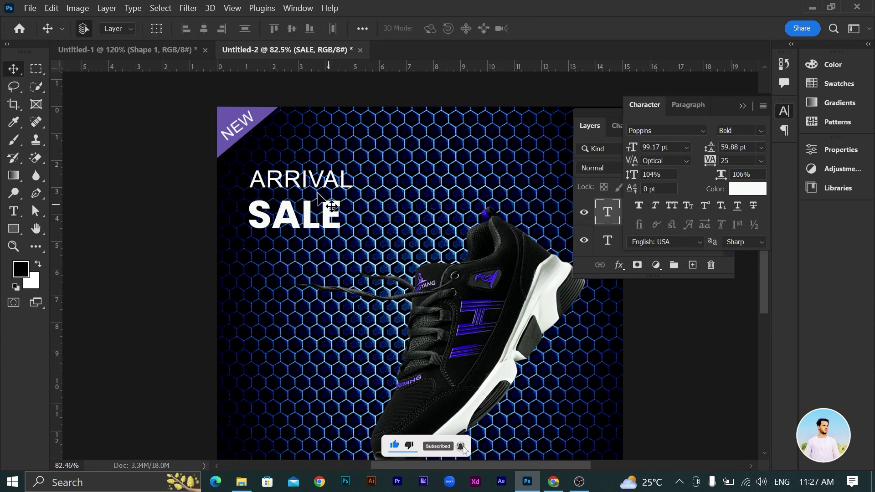
pyautogui.click(306, 182)
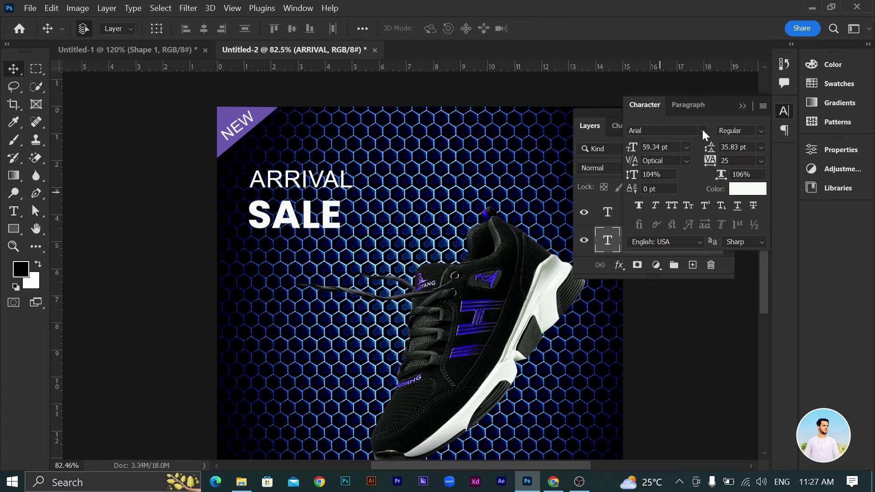
pyautogui.click(702, 131)
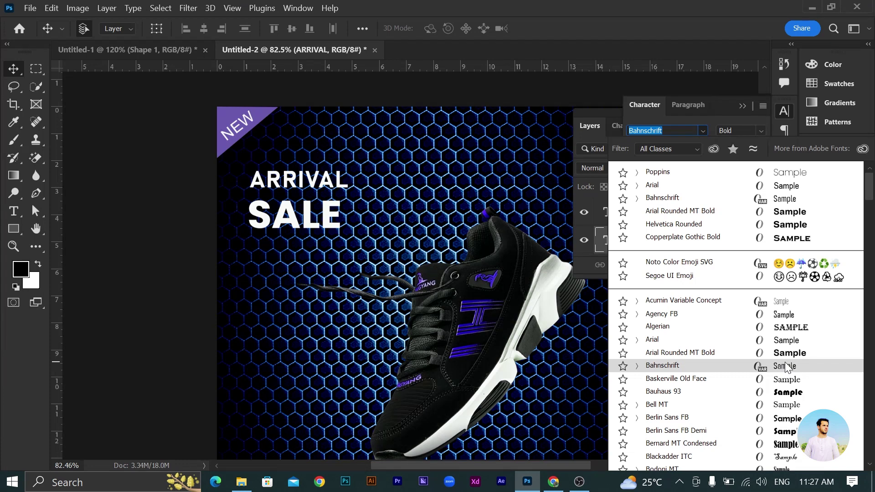
pyautogui.click(777, 366)
pyautogui.click(607, 240)
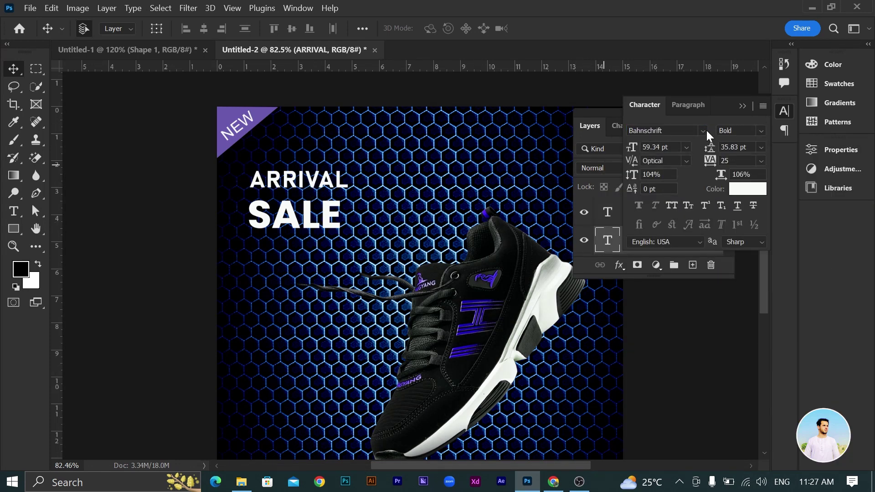
pyautogui.click(702, 130)
pyautogui.click(840, 149)
pyautogui.scroll(3, 296, 214)
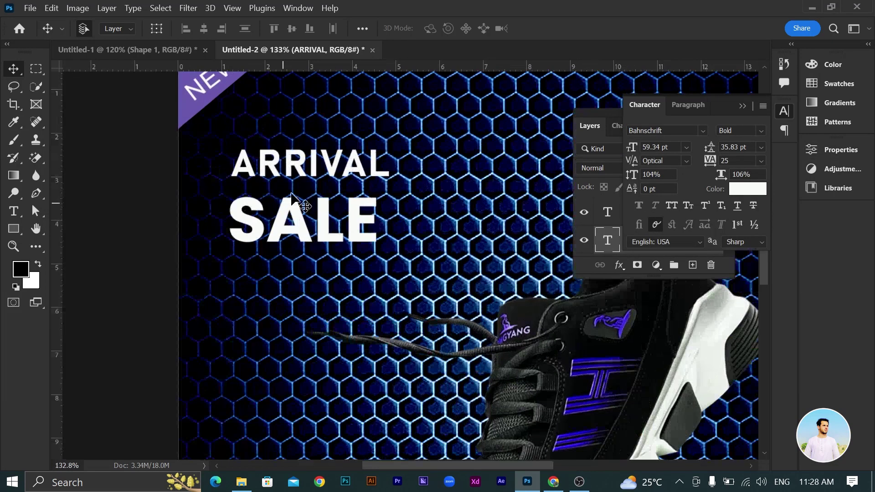
pyautogui.scroll(3, 298, 224)
pyautogui.moveTo(299, 224); pyautogui.dragTo(297, 223)
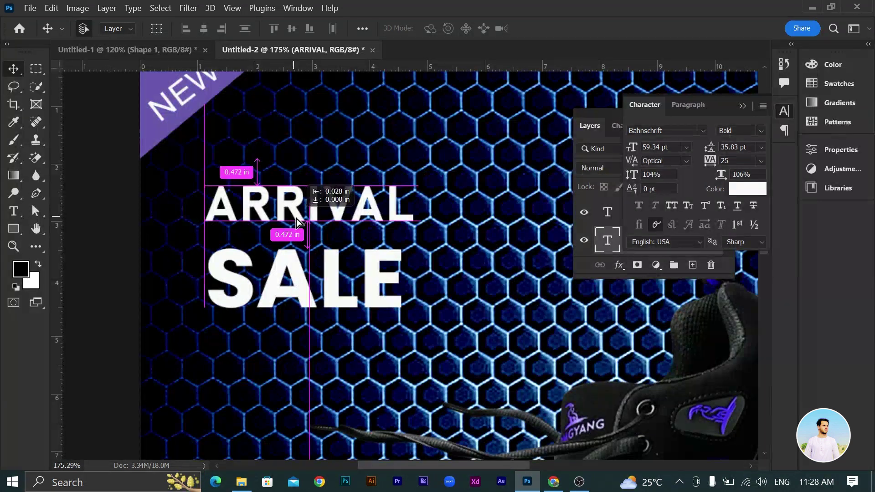
# Step: Enlarge SALE to about 153% and shift it slightly left and down
pyautogui.click(368, 285)
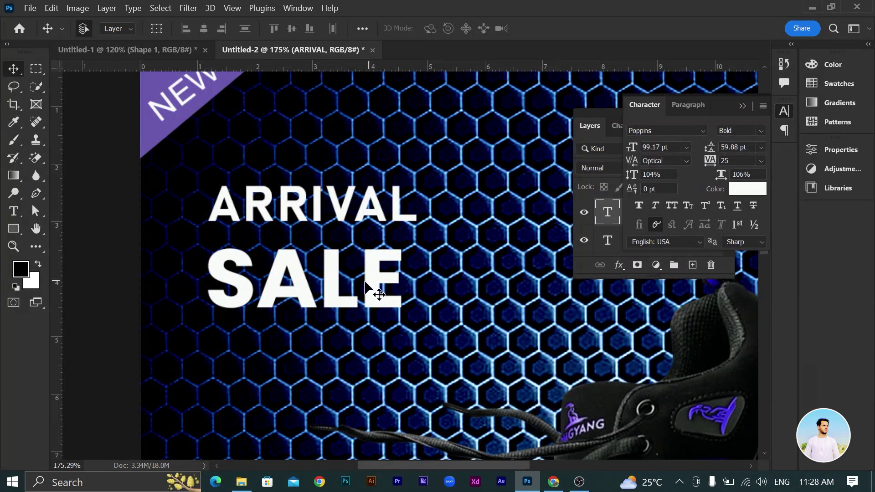
pyautogui.hotkey('ctrl', 't')
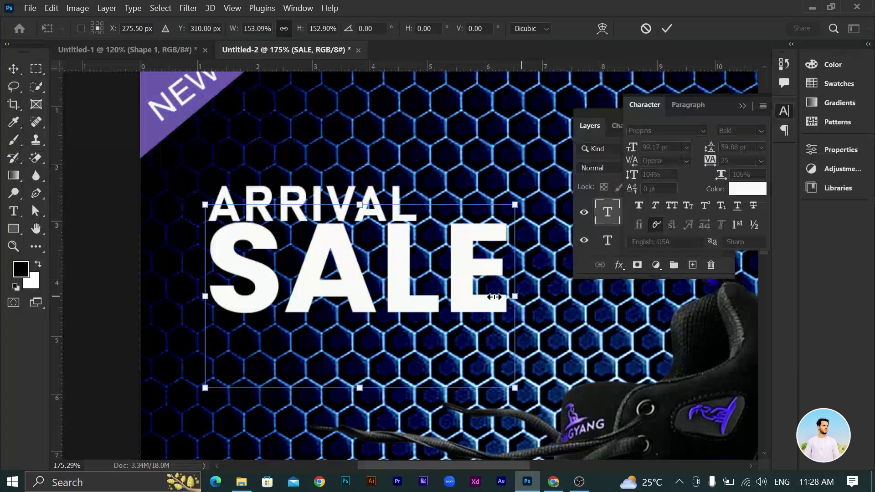
pyautogui.moveTo(413, 296); pyautogui.dragTo(522, 291)
pyautogui.moveTo(350, 291)
pyautogui.mouseDown()
pyautogui.moveTo(343, 309)
pyautogui.moveTo(307, 303)
pyautogui.mouseUp()
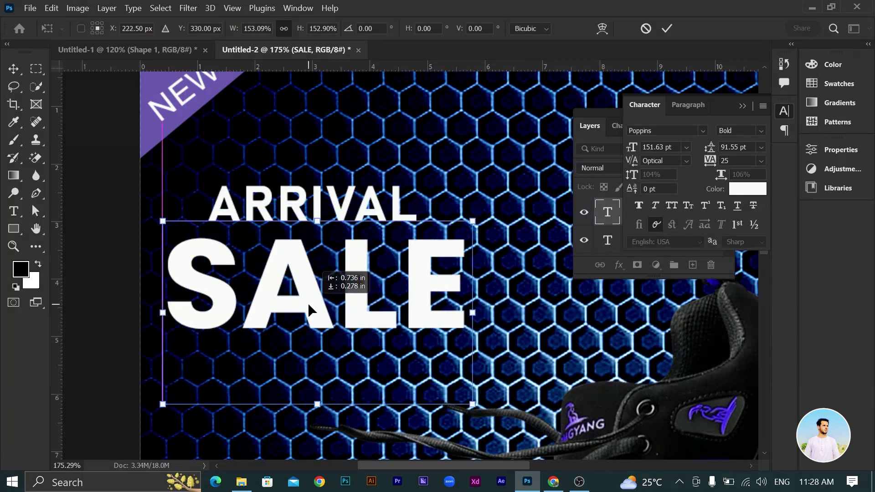
pyautogui.press('Return')
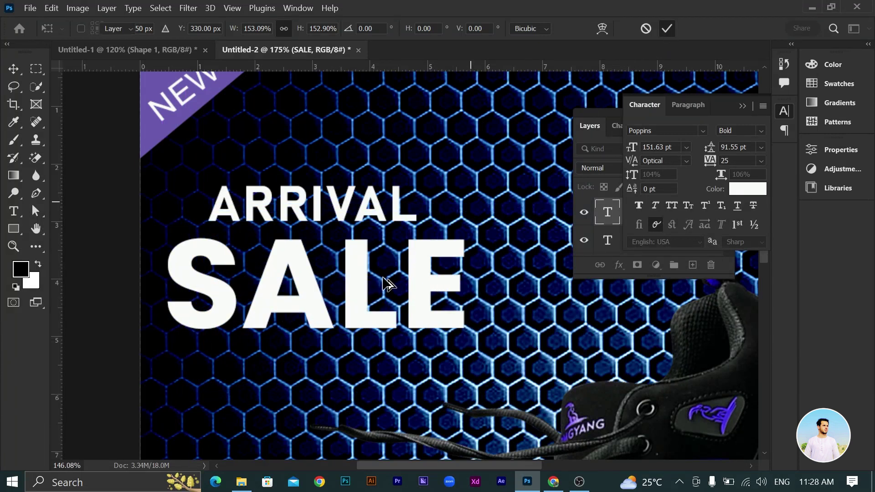
pyautogui.scroll(-3, 385, 289)
pyautogui.scroll(-2, 390, 283)
pyautogui.scroll(1, 330, 200)
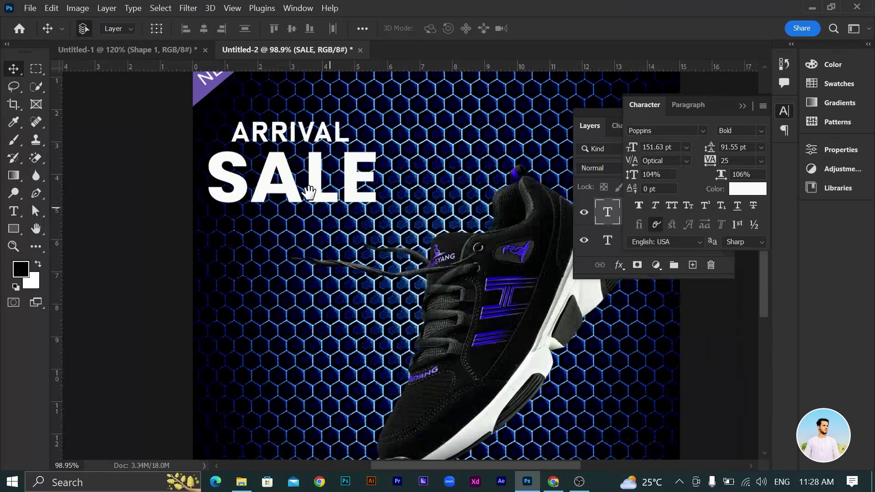
# Step: Add a MEN'S SHOES text line directly under SALE
pyautogui.scroll(1, 314, 198)
pyautogui.click(13, 212)
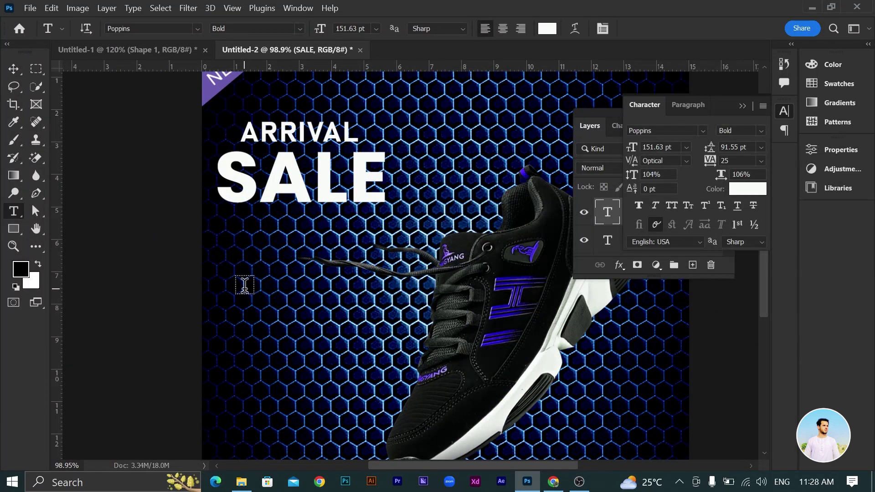
pyautogui.click(263, 319)
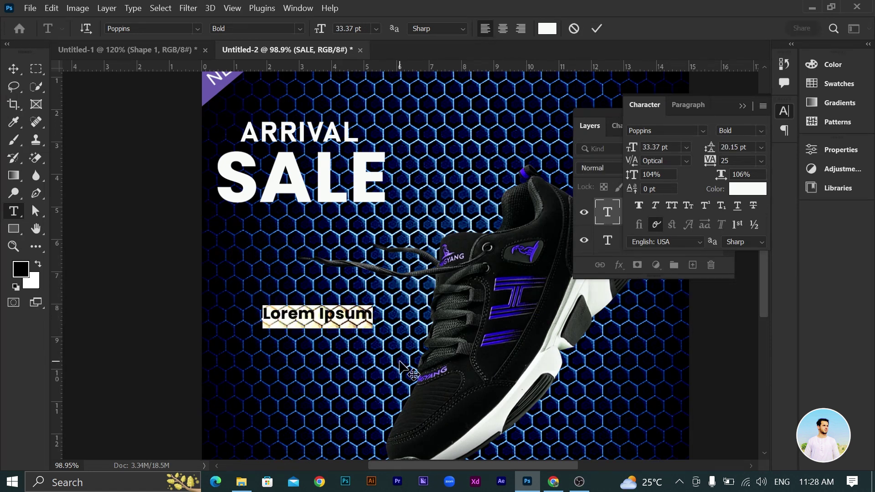
pyautogui.write('M')
pyautogui.write('HOES')
pyautogui.hotkey('ctrl', 'Return')
pyautogui.moveTo(319, 319); pyautogui.dragTo(319, 223)
pyautogui.scroll(3, 310, 212)
# Step: Draw a light-blue rounded rectangle around MEN'S SHOES and keep the text in front
pyautogui.click(14, 230)
pyautogui.rightClick(14, 230)
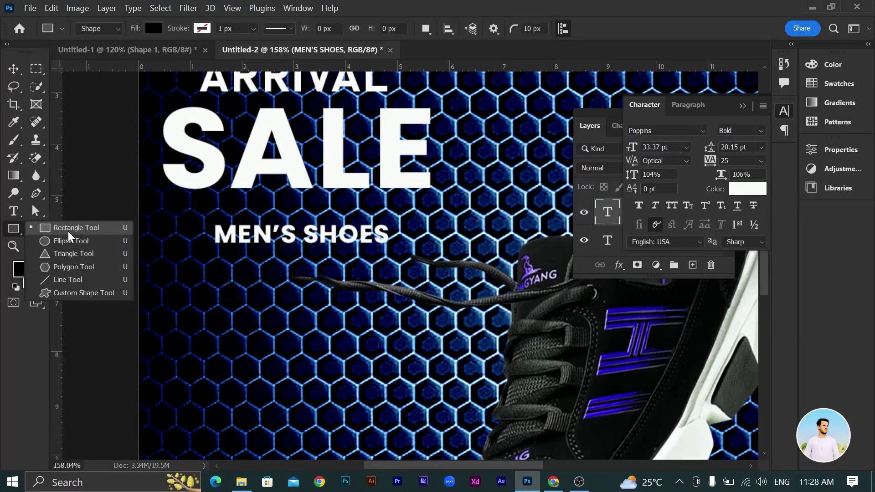
pyautogui.click(71, 230)
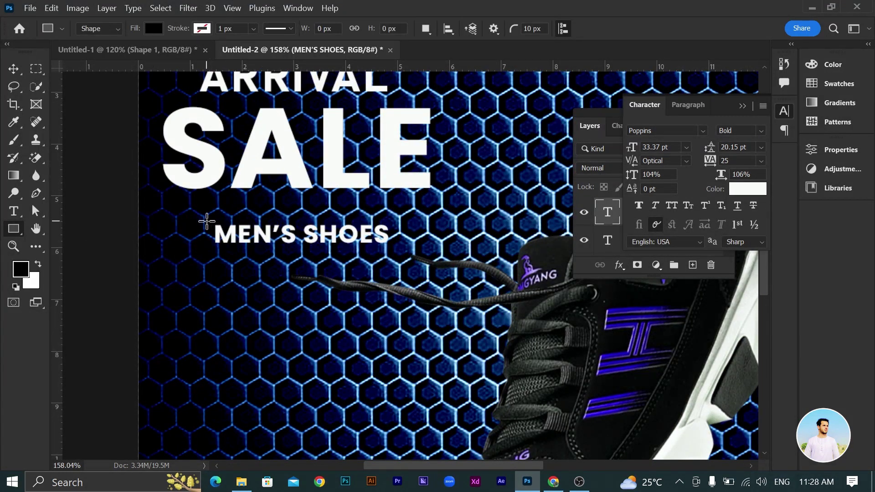
pyautogui.moveTo(210, 218); pyautogui.dragTo(394, 251)
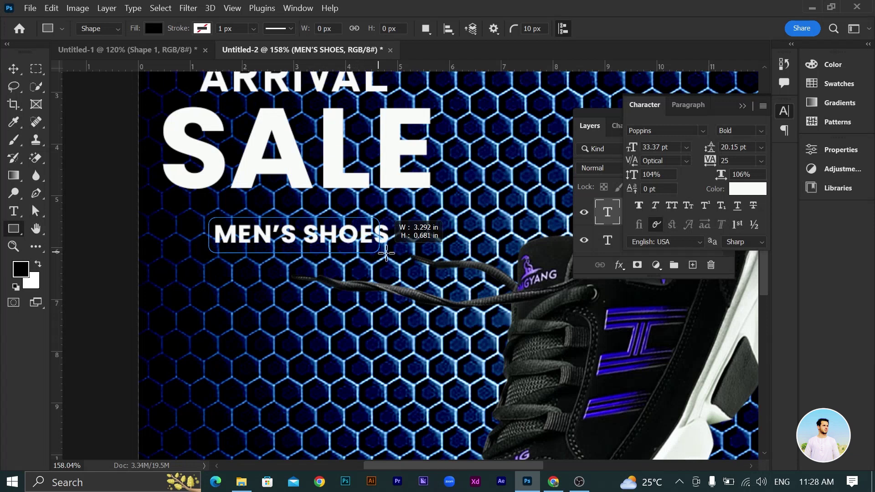
pyautogui.moveTo(395, 251); pyautogui.dragTo(394, 251)
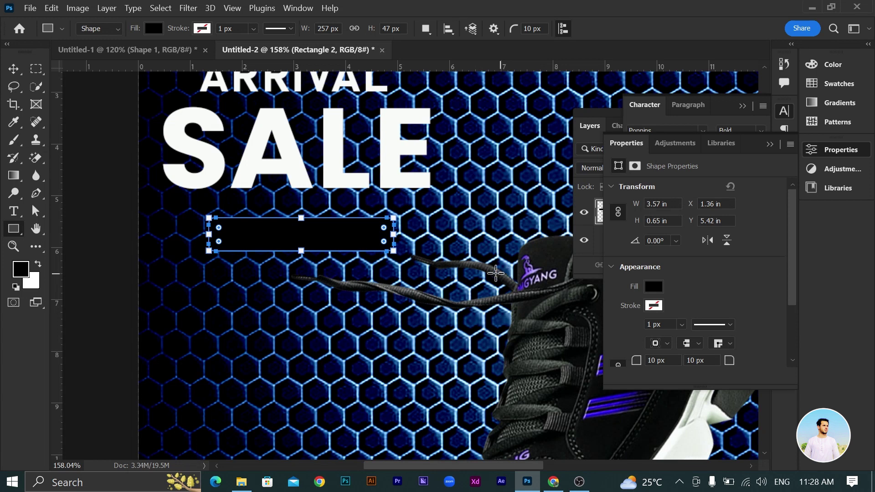
pyautogui.click(654, 287)
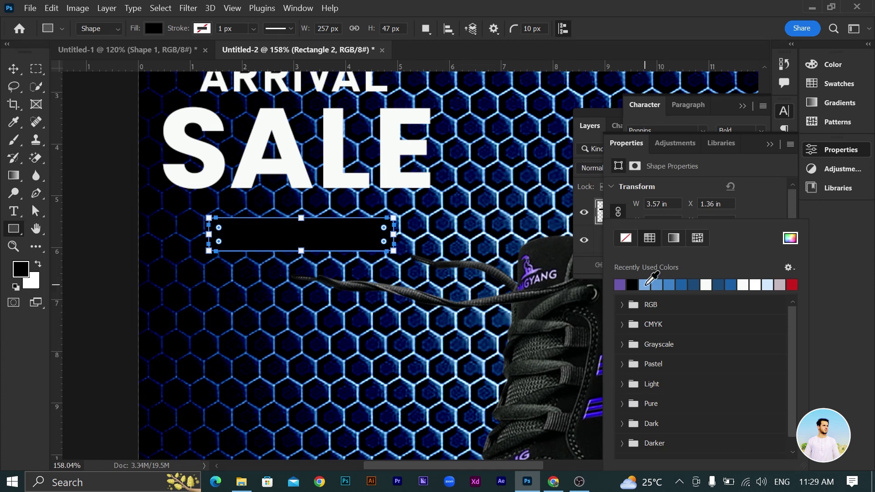
pyautogui.click(645, 284)
pyautogui.click(14, 69)
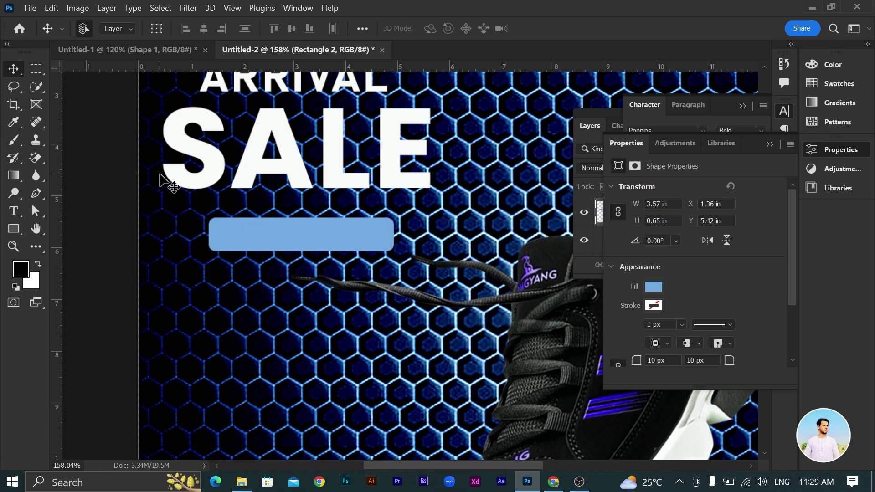
pyautogui.hotkey('ctrl', '[')
# Step: Scale the MEN'S SHOES text down to about 95%
pyautogui.scroll(3, 341, 239)
pyautogui.hotkey('ctrl', 't')
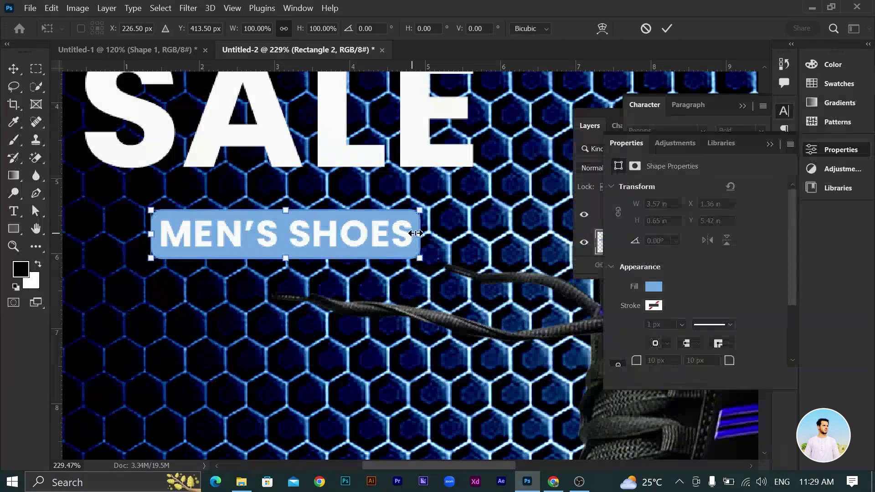
pyautogui.scroll(-1, 410, 233)
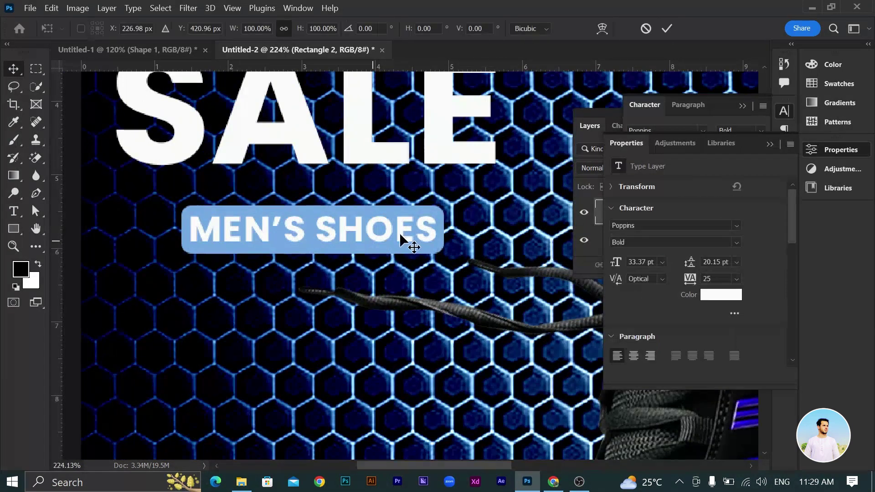
pyautogui.moveTo(438, 213); pyautogui.dragTo(430, 216)
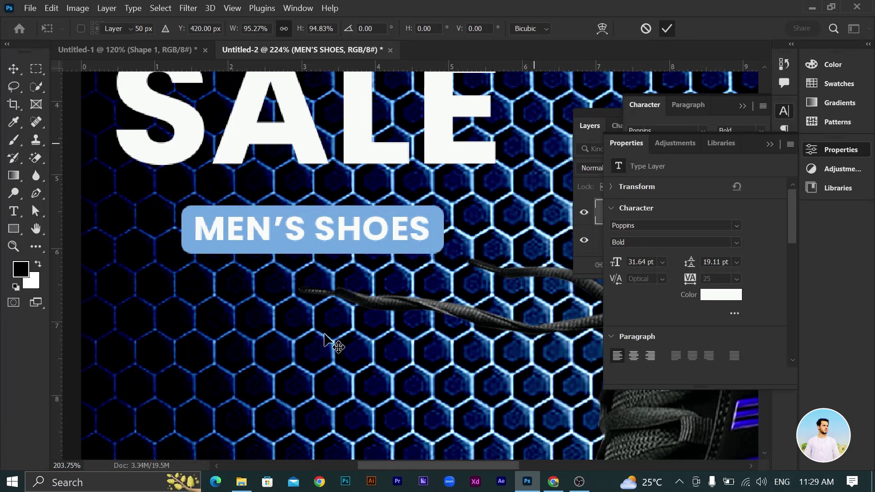
pyautogui.press('Return')
pyautogui.scroll(-5, 324, 340)
pyautogui.scroll(-2, 332, 310)
pyautogui.scroll(3, 342, 283)
pyautogui.scroll(3, 341, 280)
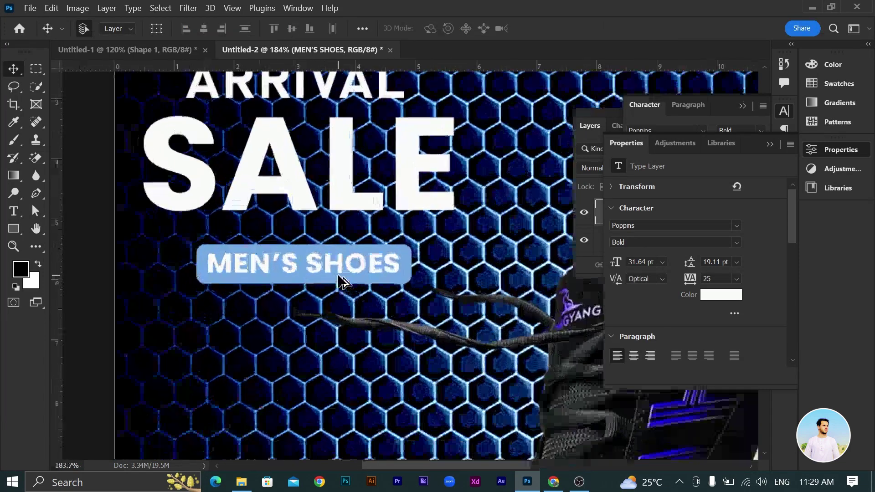
pyautogui.scroll(1, 341, 279)
pyautogui.scroll(2, 342, 280)
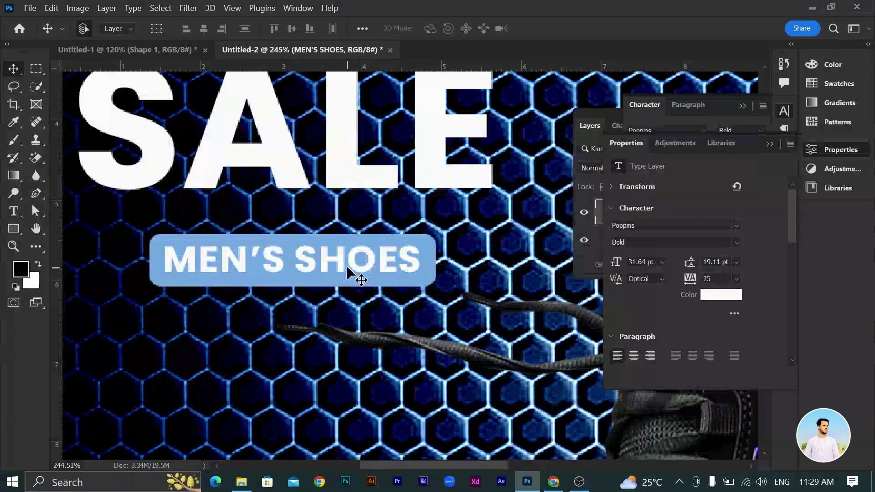
# Step: Shrink the blue label box to about 86% and fit it behind the MEN'S SHOES text
pyautogui.keyDown('shift'); pyautogui.click(423, 253); pyautogui.keyUp('shift')
pyautogui.hotkey('ctrl', 't')
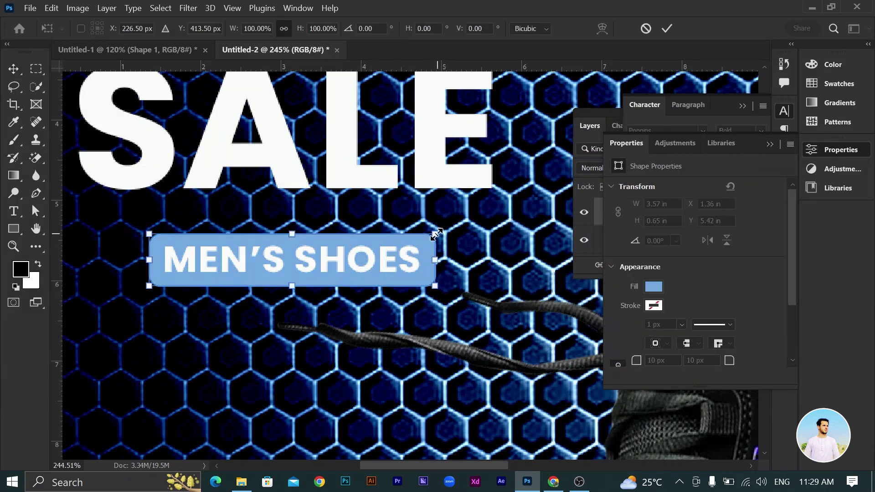
pyautogui.moveTo(435, 234); pyautogui.dragTo(396, 243)
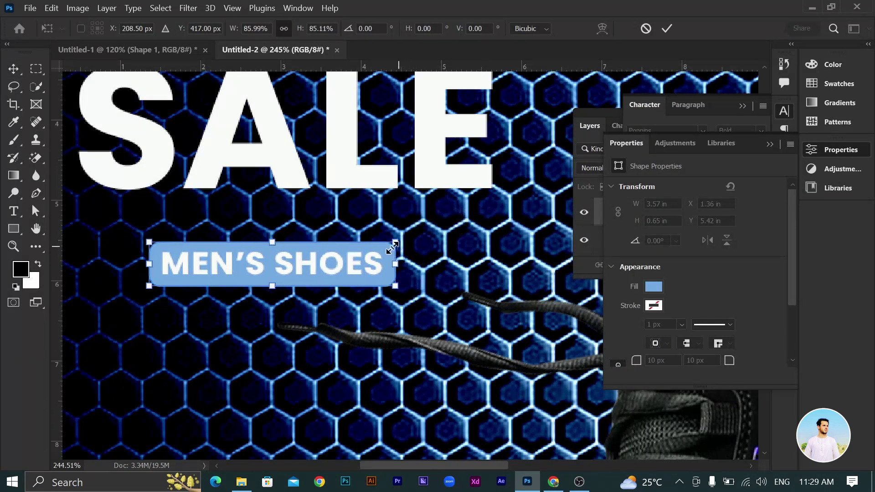
pyautogui.moveTo(341, 279); pyautogui.dragTo(347, 270)
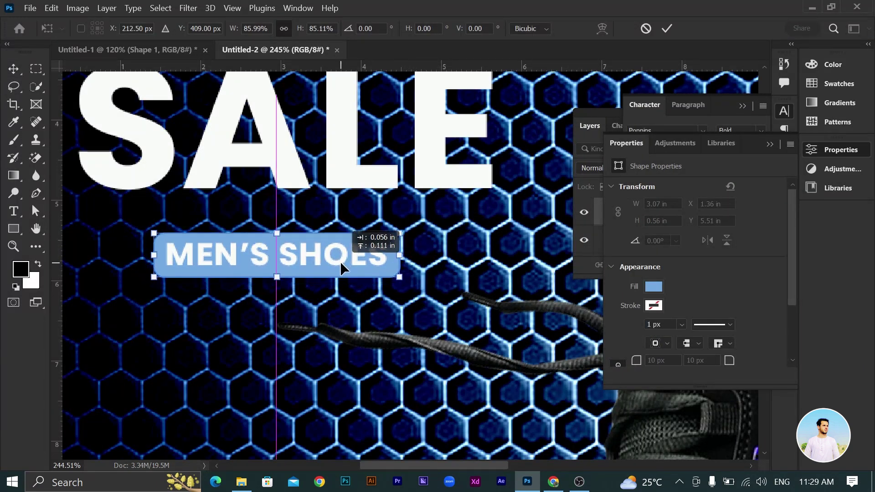
pyautogui.click(667, 29)
pyautogui.scroll(-5, 365, 342)
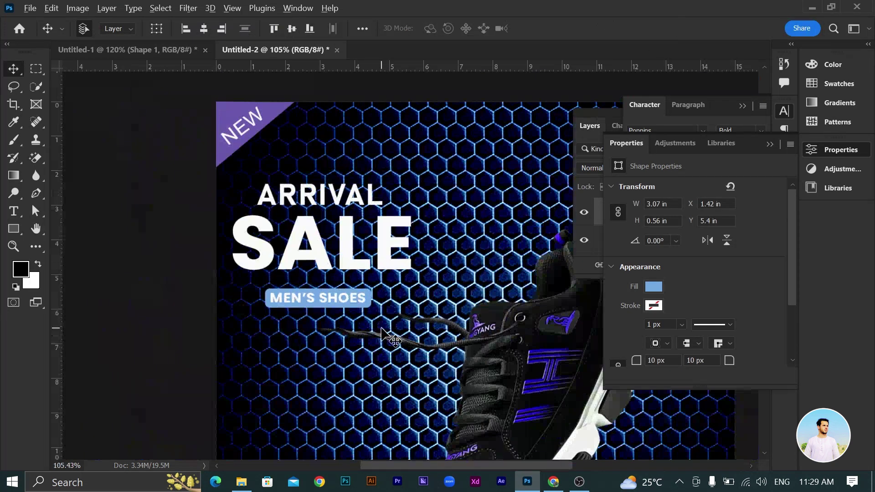
pyautogui.scroll(-1, 430, 370)
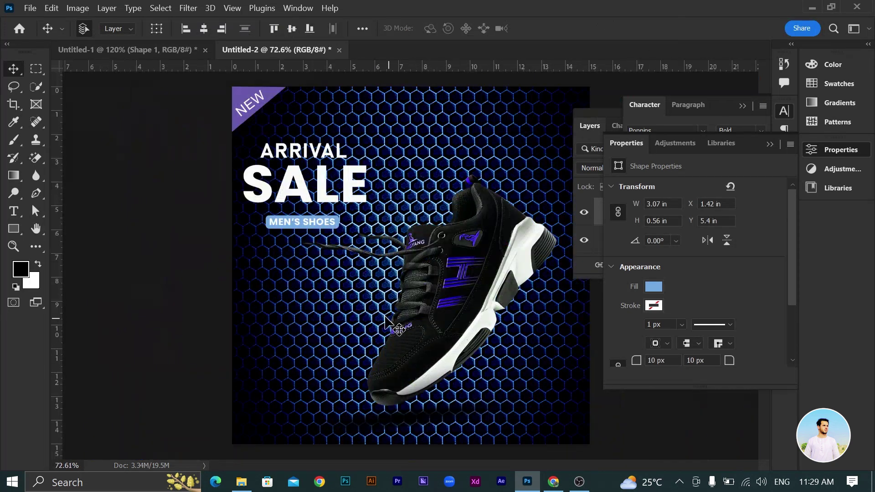
pyautogui.scroll(2, 391, 321)
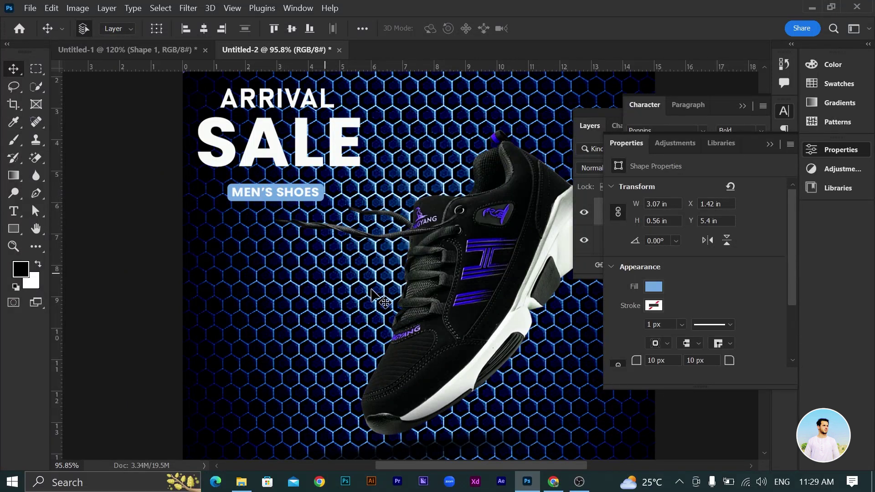
# Step: Draw a light blue circle with the Ellipse Tool and position it beside the sneaker
pyautogui.click(13, 231)
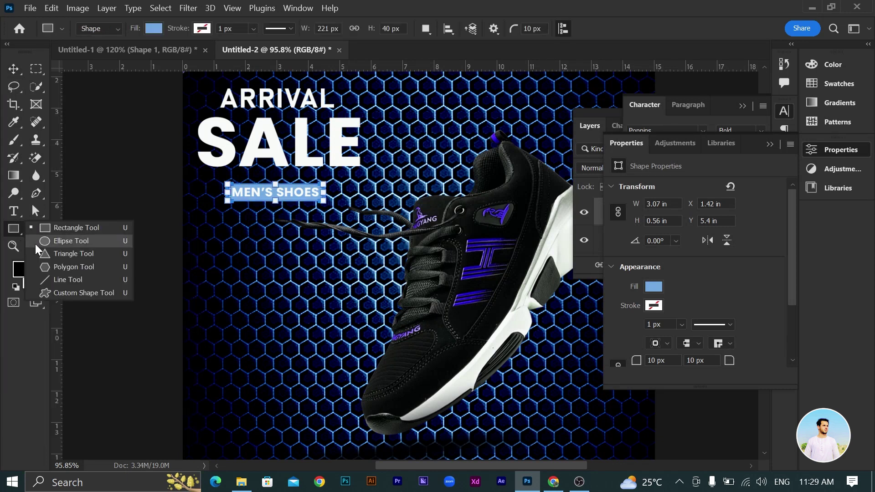
pyautogui.click(78, 242)
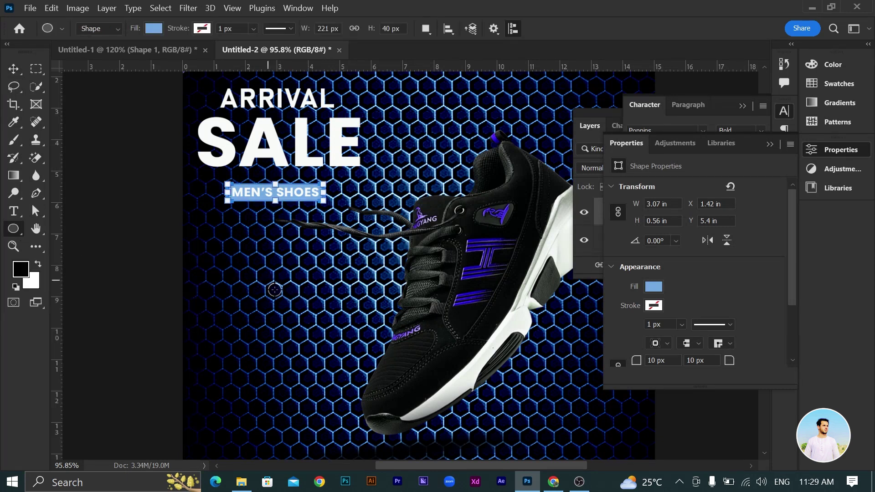
pyautogui.moveTo(284, 283); pyautogui.dragTo(320, 318)
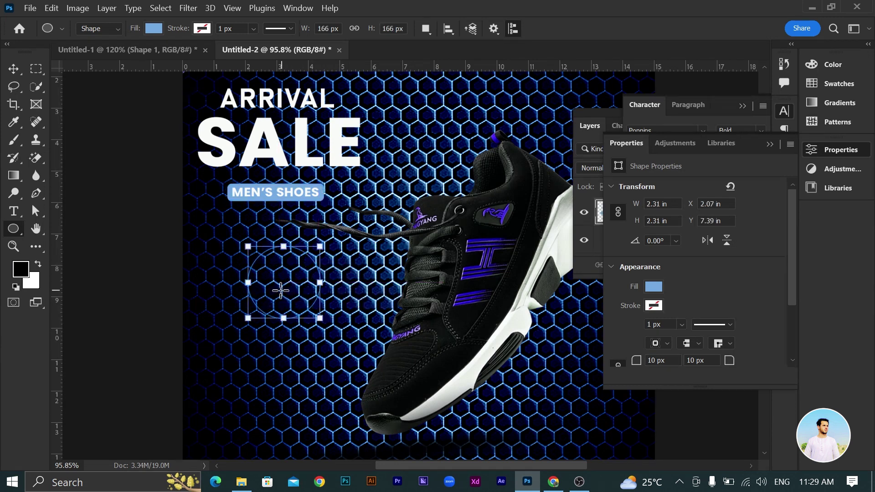
pyautogui.moveTo(320, 318); pyautogui.dragTo(329, 327)
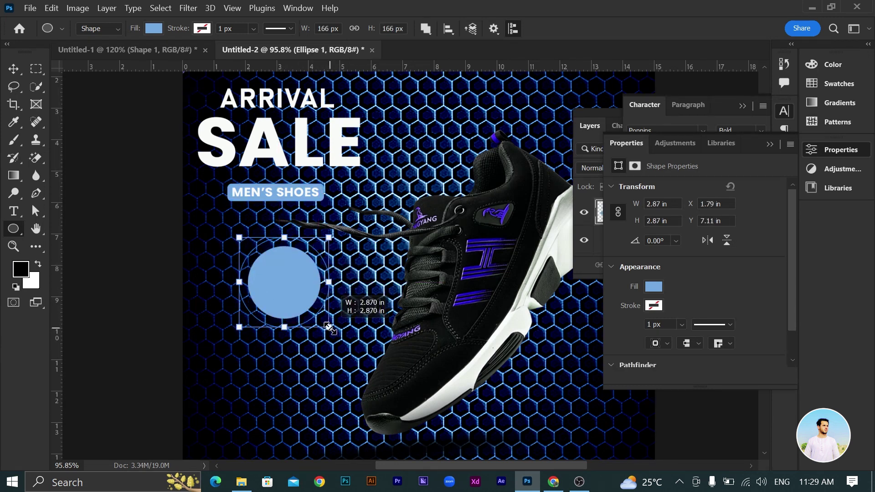
pyautogui.click(14, 69)
pyautogui.moveTo(297, 286)
pyautogui.mouseDown()
pyautogui.moveTo(292, 271)
pyautogui.moveTo(373, 291)
pyautogui.mouseUp()
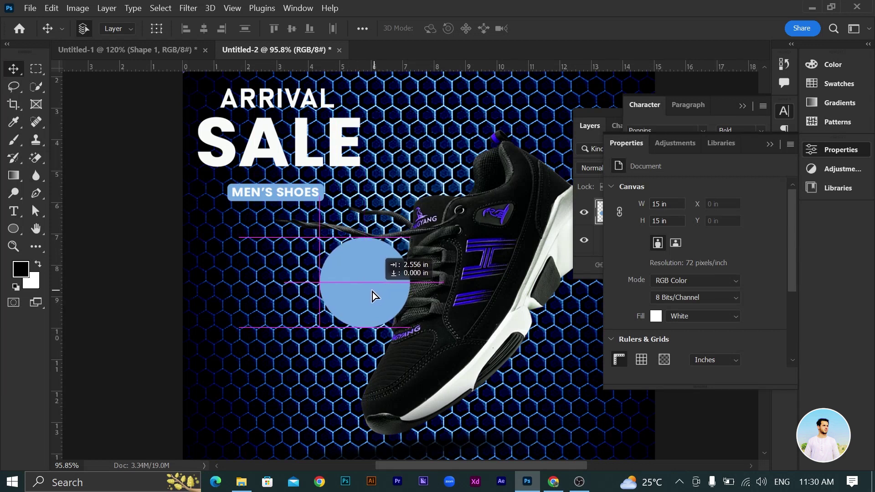
pyautogui.moveTo(372, 292); pyautogui.dragTo(390, 297)
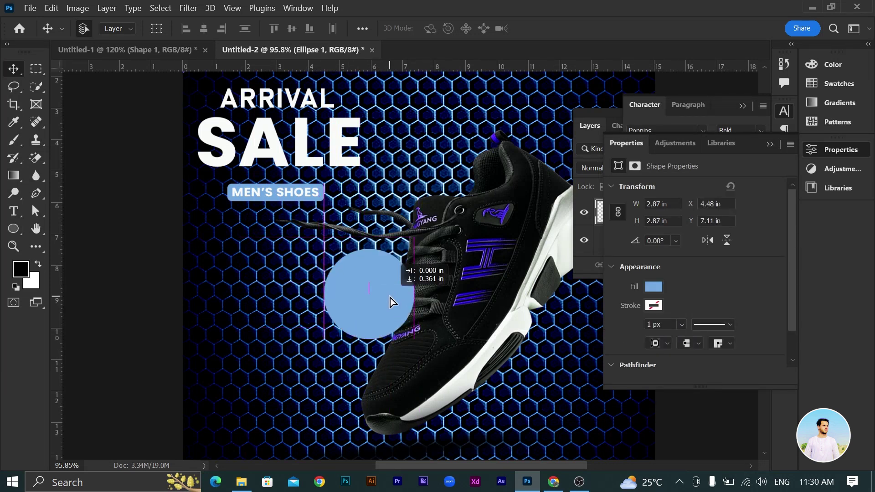
# Step: Keep the sneaker layer in front of the circle and shift the circle slightly left
pyautogui.click(451, 290)
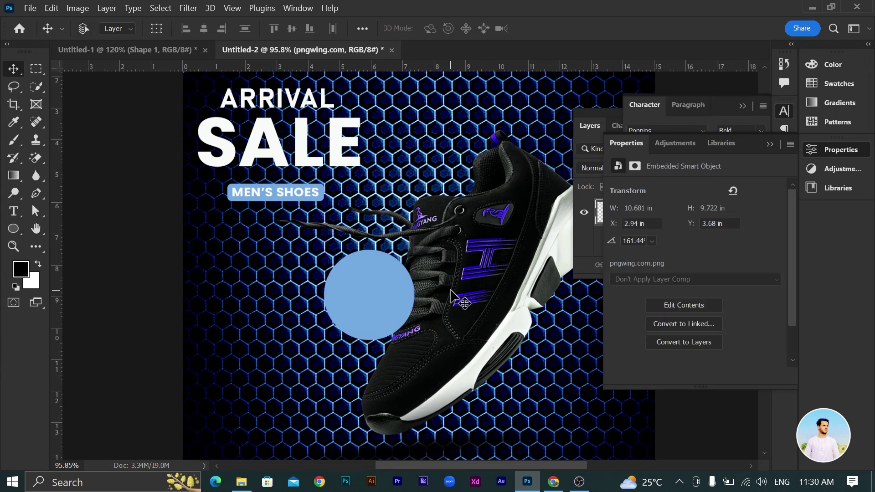
pyautogui.hotkey('ctrl', '[')
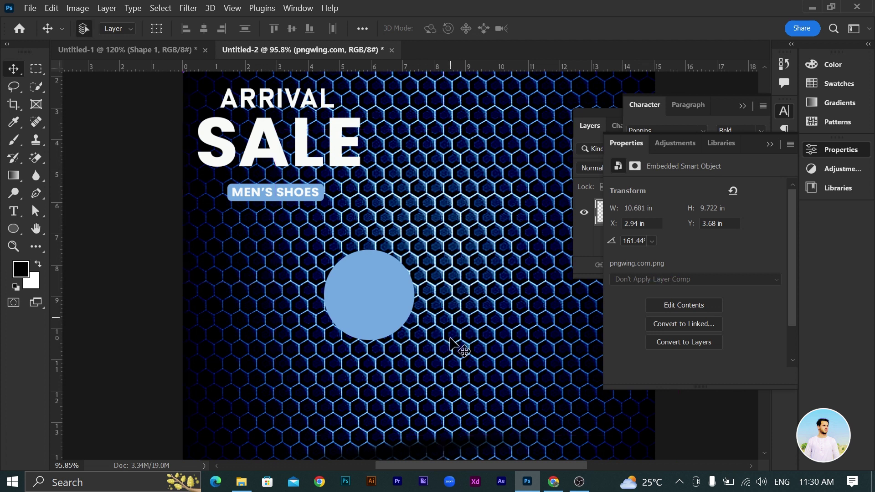
pyautogui.hotkey('ctrl', ']')
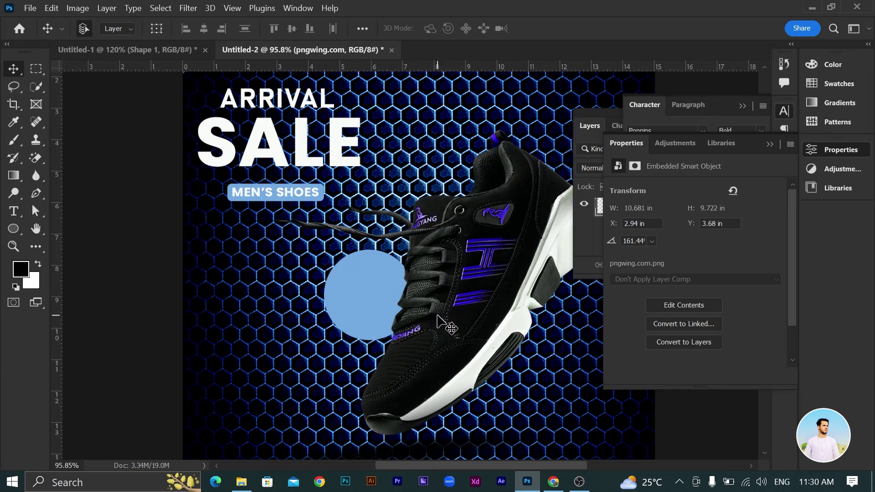
pyautogui.scroll(-1, 451, 325)
pyautogui.scroll(1, 448, 328)
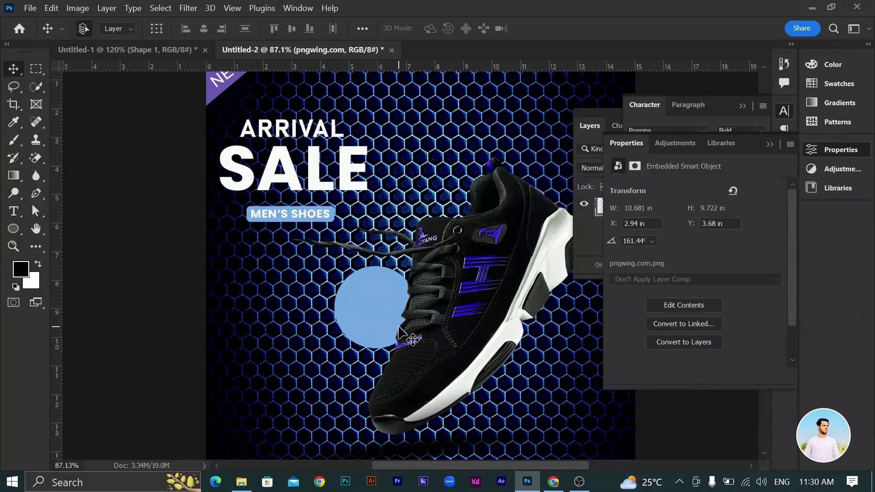
pyautogui.moveTo(383, 314); pyautogui.dragTo(380, 309)
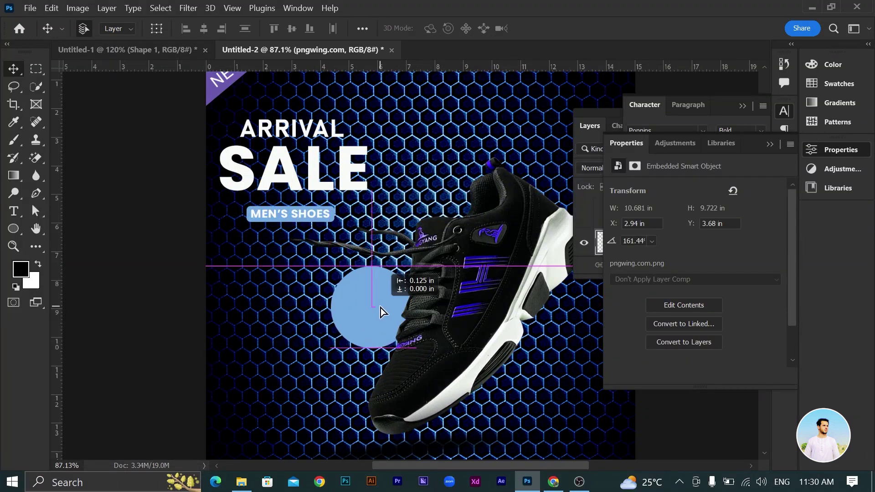
pyautogui.scroll(2, 403, 317)
pyautogui.scroll(1, 402, 317)
pyautogui.scroll(1, 403, 317)
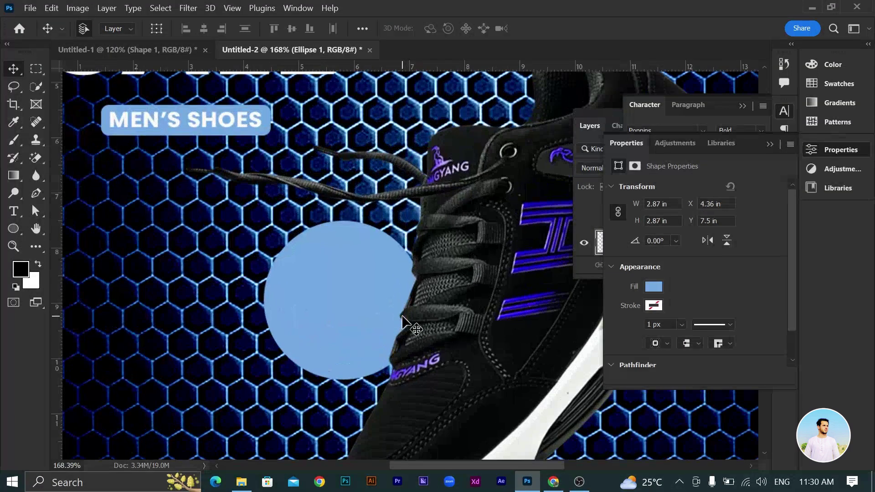
# Step: Switch to the Brush tool and close the Properties and Character panels
pyautogui.press('b')
pyautogui.scroll(1, 408, 301)
pyautogui.scroll(1, 408, 301)
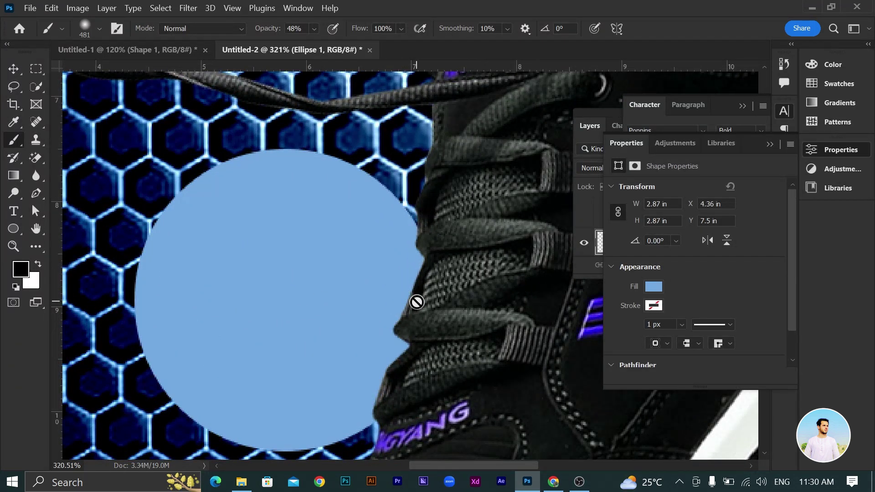
pyautogui.press('t')
pyautogui.click(771, 145)
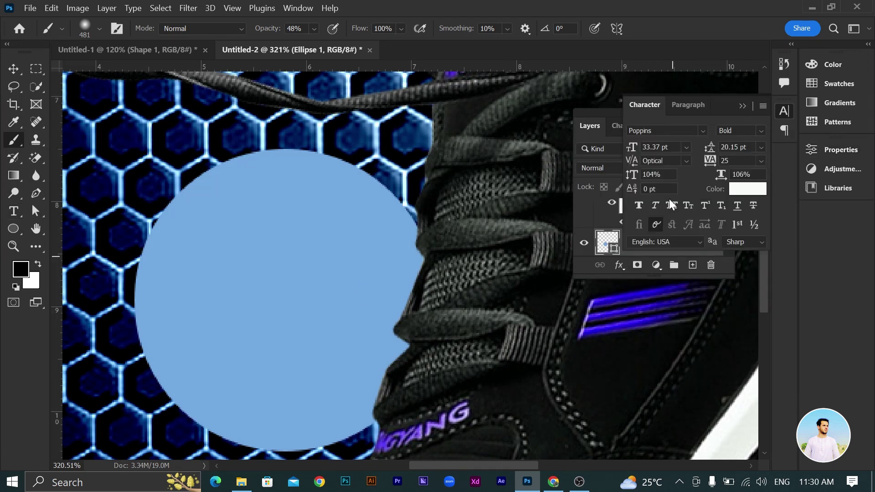
pyautogui.click(741, 107)
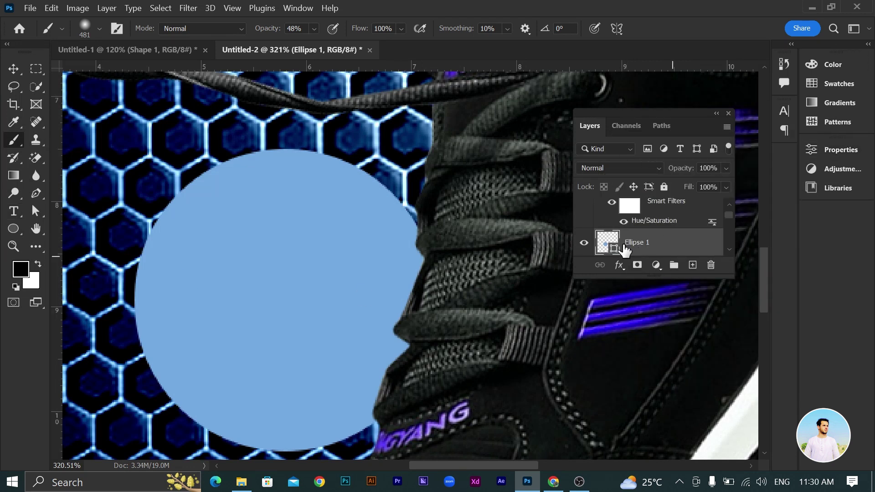
# Step: Add a new empty layer above the blue circle and reduce the brush size
pyautogui.hotkey('ctrl', 'shift', 'alt', 'n')
pyautogui.hotkey('ctrl', 'z')
pyautogui.click(693, 266)
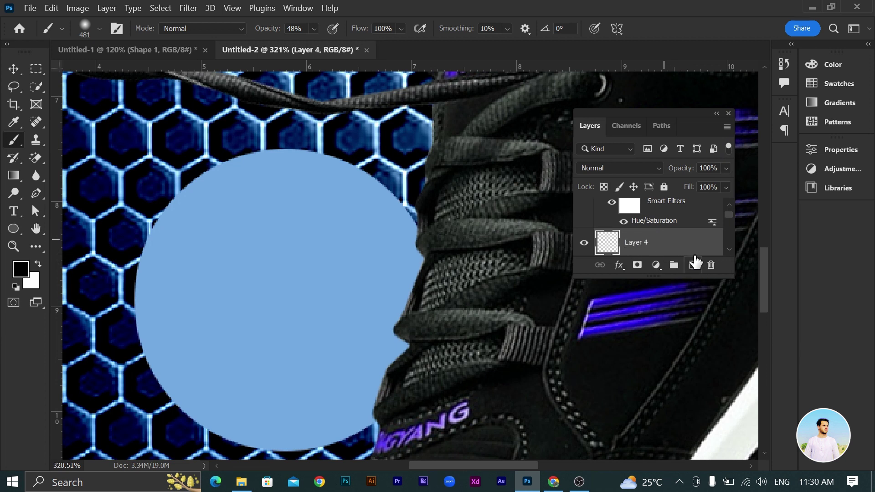
pyautogui.press('[')
pyautogui.press('[')
pyautogui.press('[')
pyautogui.keyDown('alt'); pyautogui.rightClick(410, 287); pyautogui.keyUp('alt')
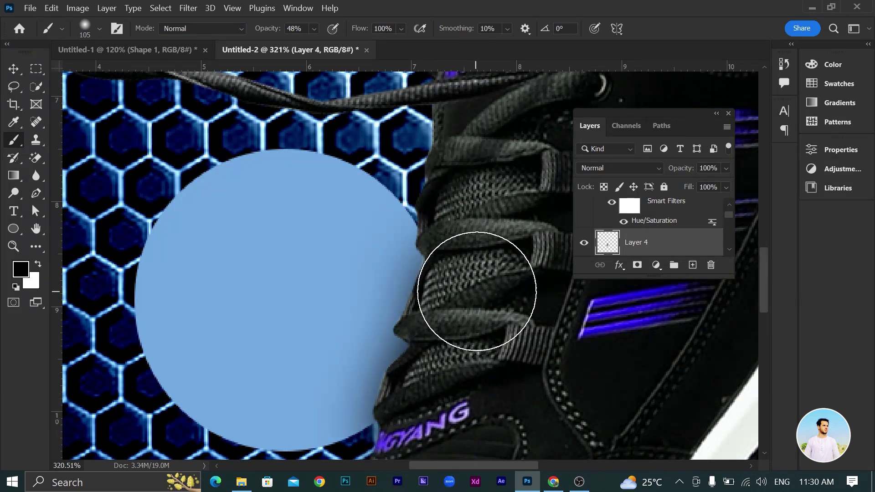
pyautogui.scroll(-5, 491, 301)
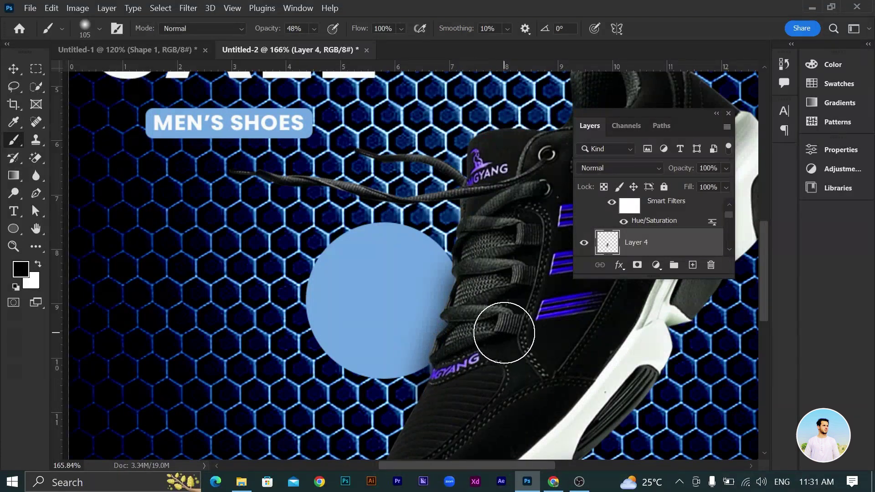
pyautogui.scroll(-2, 490, 331)
pyautogui.click(14, 69)
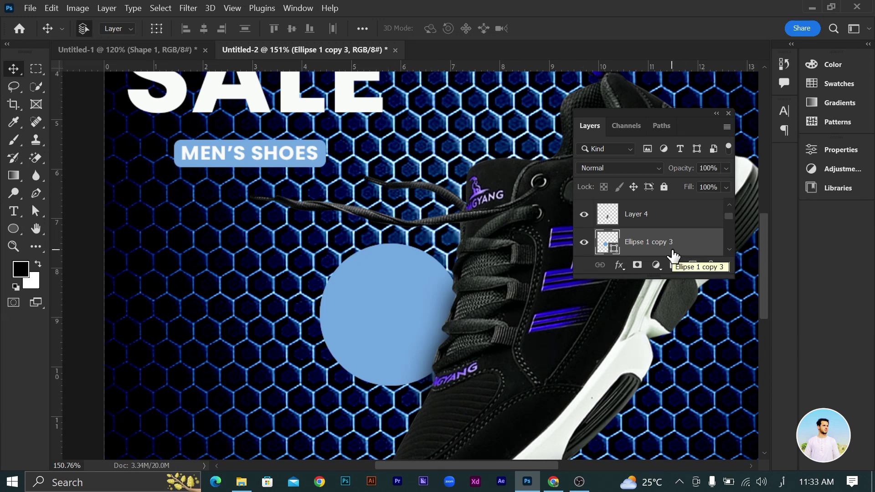
# Step: Fill the Ellipse 1 copy 2 circle with off-white sampled from the shoe sole
pyautogui.hotkey('ctrl', 'j')
pyautogui.scroll(-2, 683, 240)
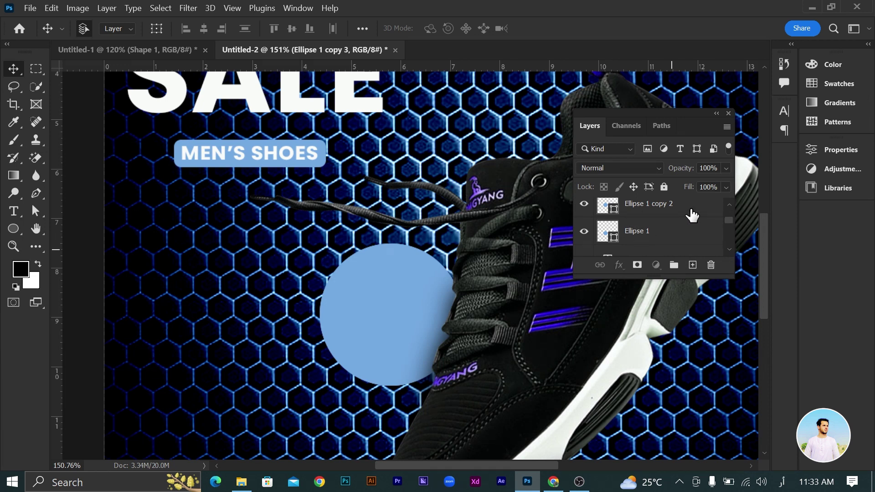
pyautogui.click(644, 217)
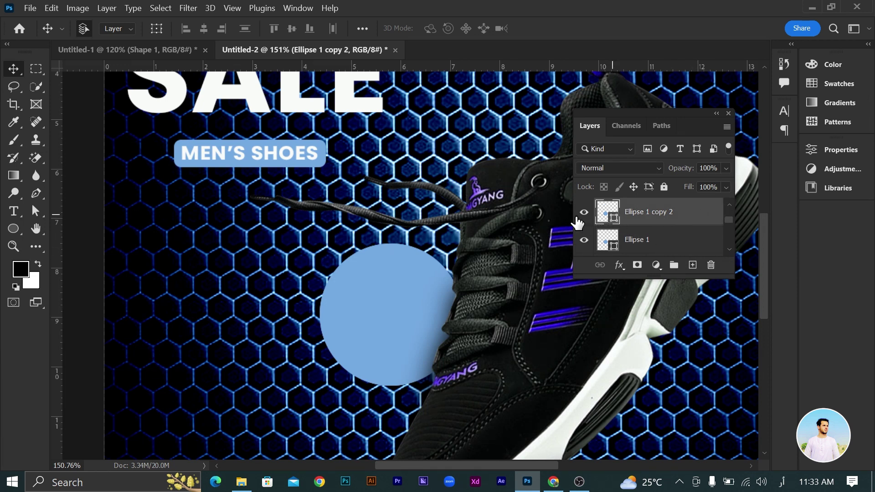
pyautogui.doubleClick(613, 219)
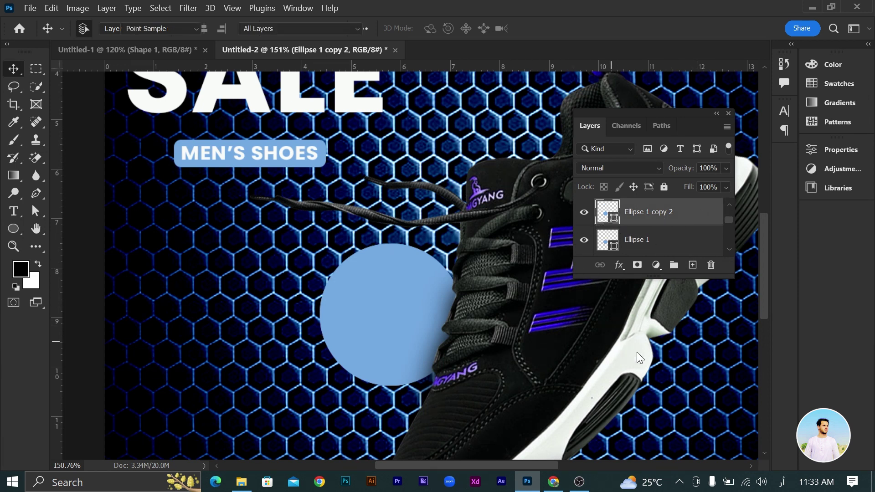
pyautogui.click(542, 346)
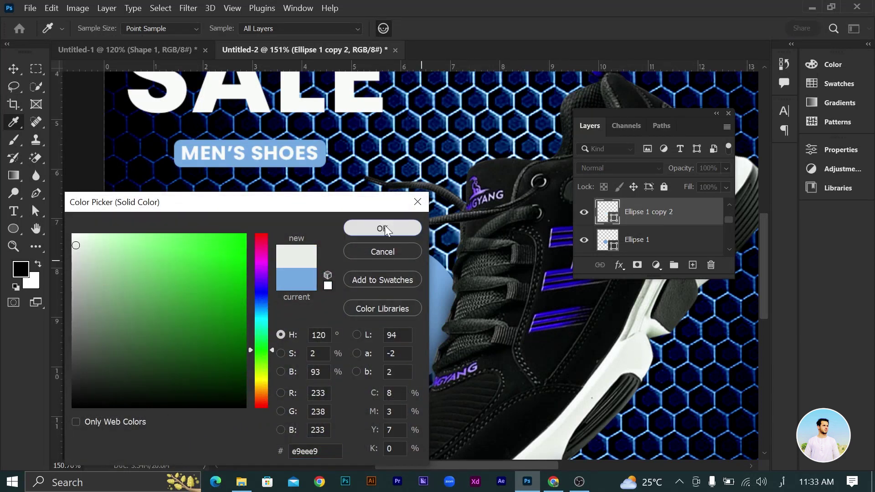
pyautogui.click(384, 228)
# Step: Scale the off-white circle up slightly so it rings the blue circle
pyautogui.hotkey('ctrl', 't')
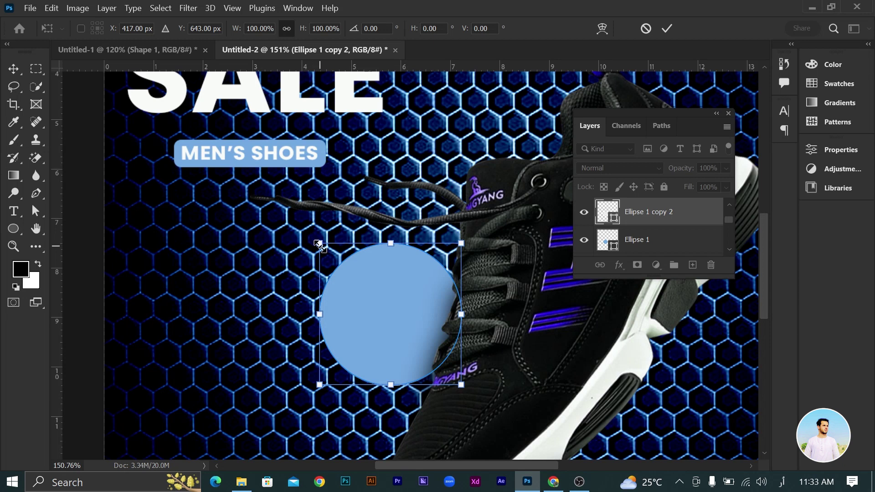
pyautogui.moveTo(319, 244); pyautogui.dragTo(315, 240)
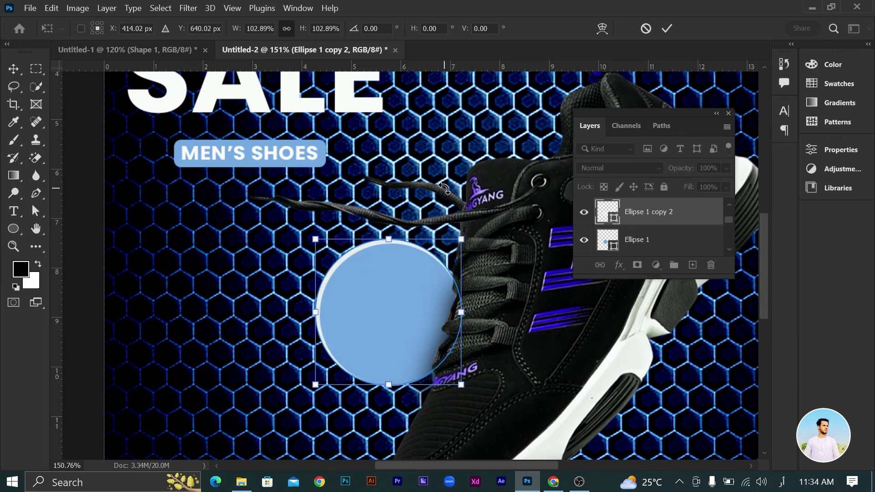
pyautogui.moveTo(315, 239); pyautogui.dragTo(315, 239)
pyautogui.click(667, 29)
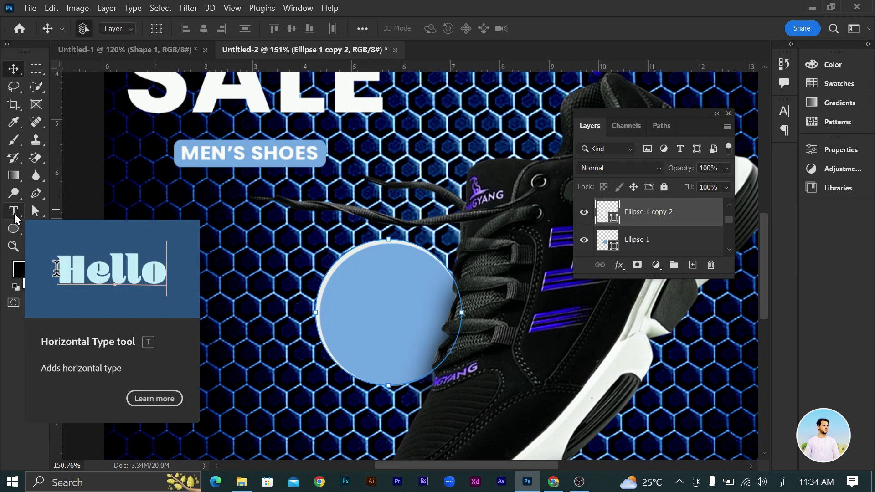
pyautogui.click(15, 214)
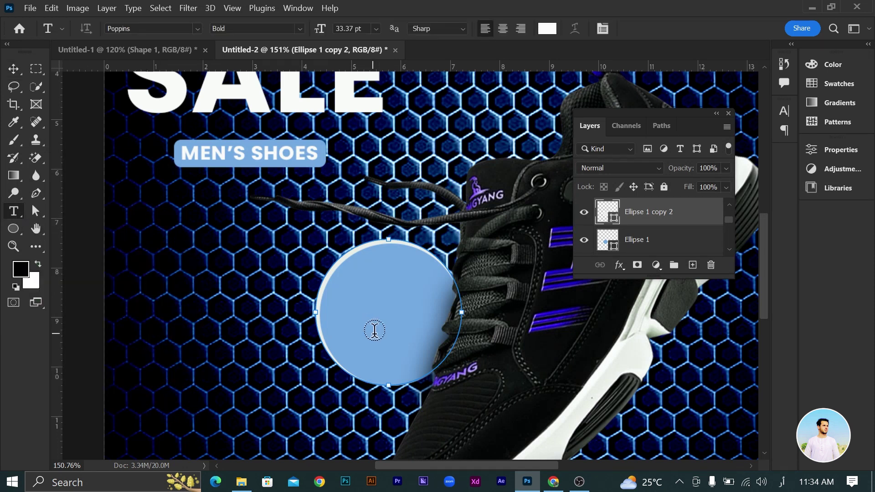
pyautogui.click(371, 199)
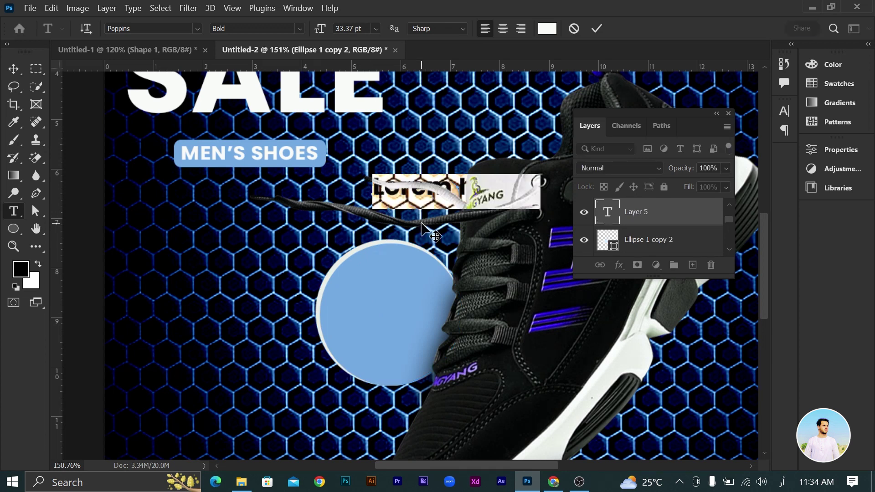
# Step: Type 50% and move it down into the blue circle
pyautogui.write('50%')
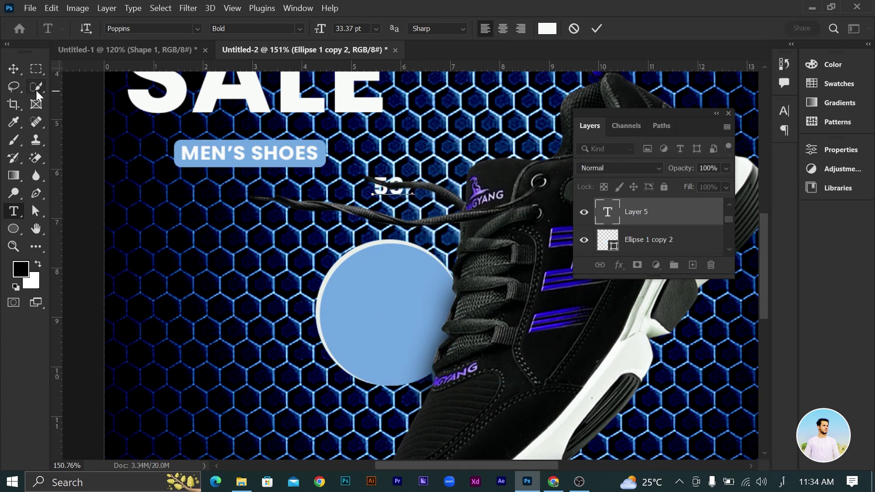
pyautogui.click(14, 68)
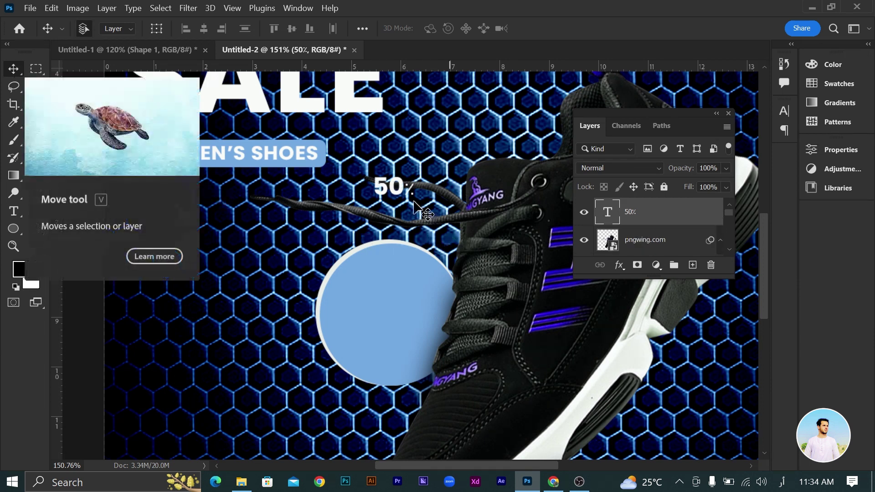
pyautogui.moveTo(407, 240); pyautogui.dragTo(400, 339)
pyautogui.press('t')
pyautogui.click(423, 294)
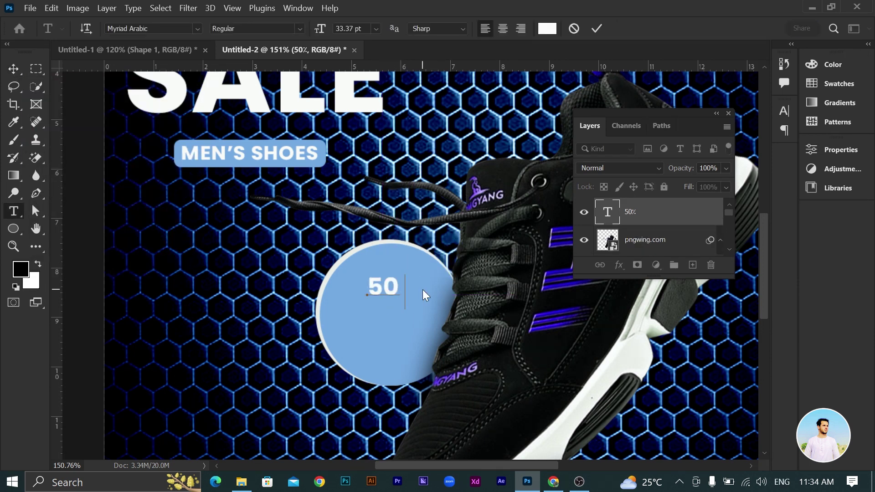
pyautogui.write('%')
pyautogui.click(596, 29)
pyautogui.click(19, 68)
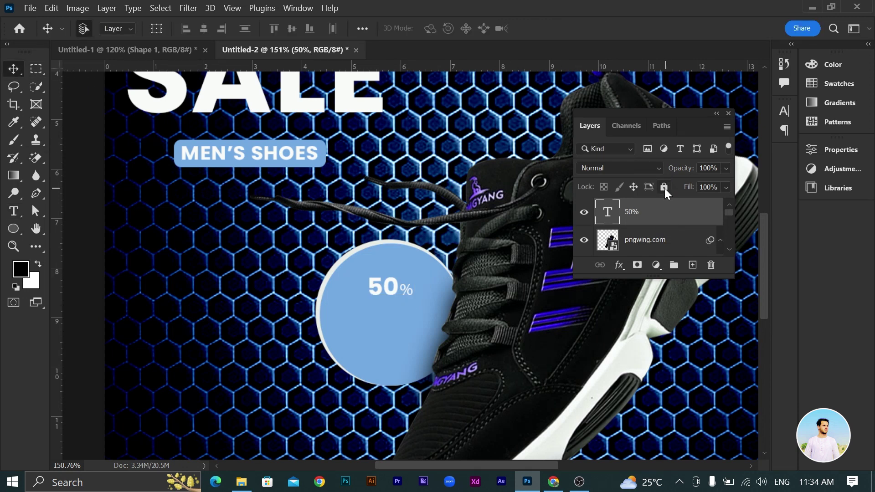
# Step: Set the 50% text font to Poppins Bold
pyautogui.press('t')
pyautogui.click(603, 28)
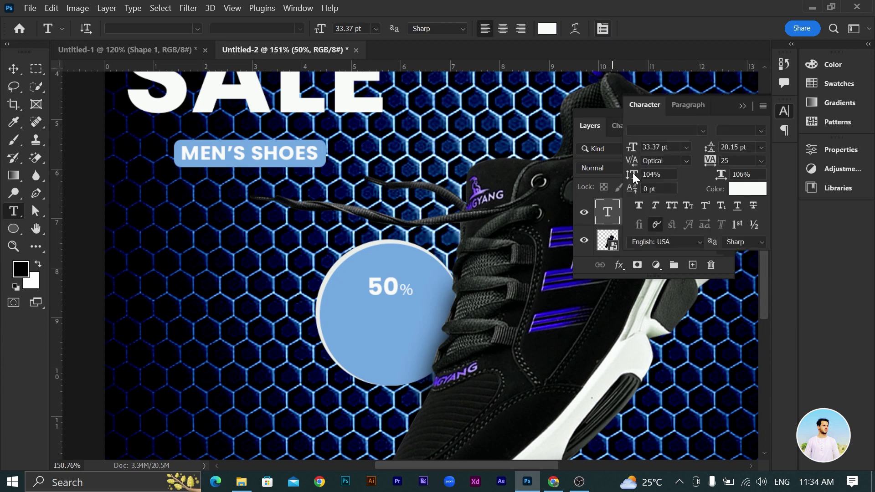
pyautogui.click(699, 131)
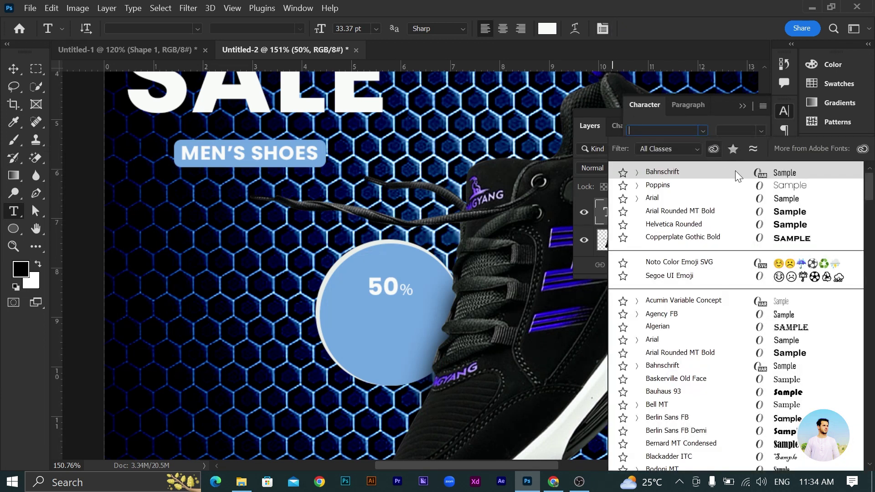
pyautogui.click(745, 187)
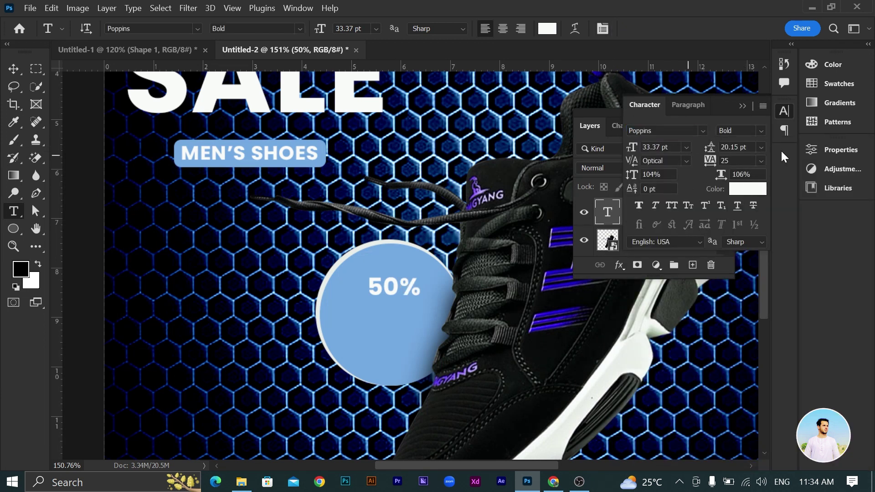
# Step: Scale the 50% text to about 186% and centre it in the circle
pyautogui.hotkey('ctrl', 't')
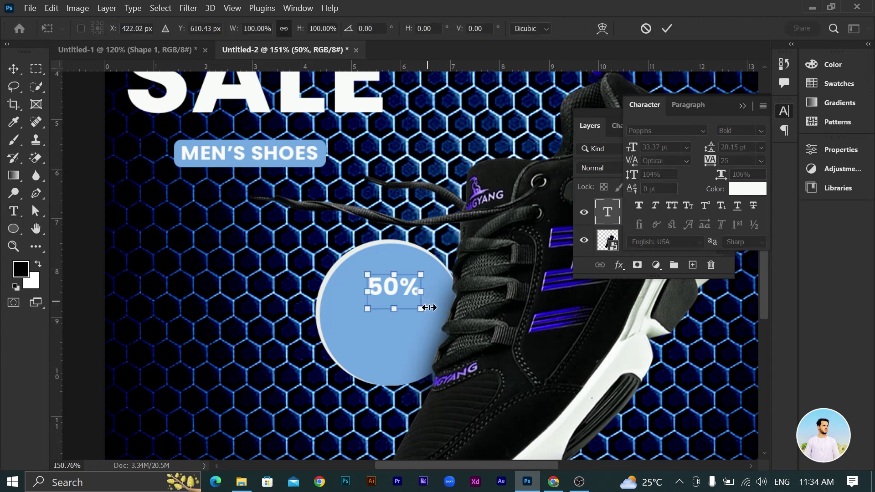
pyautogui.moveTo(421, 310); pyautogui.dragTo(454, 331)
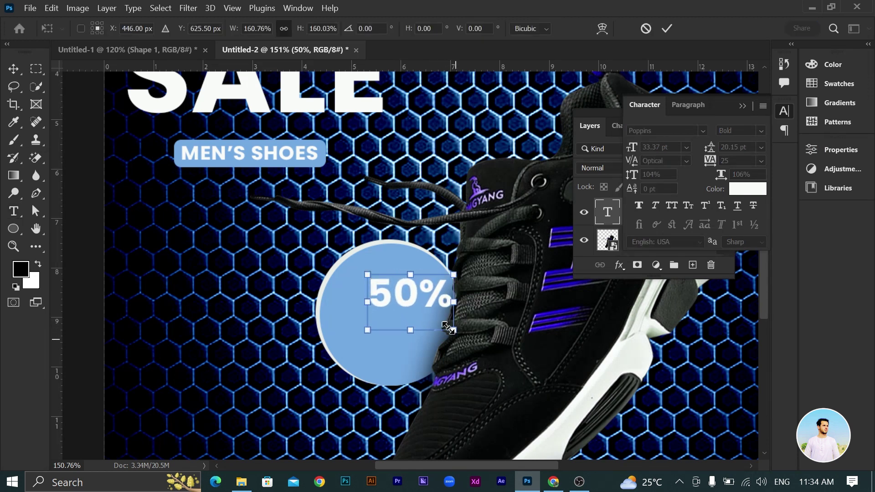
pyautogui.moveTo(417, 299); pyautogui.dragTo(399, 300)
pyautogui.moveTo(436, 331); pyautogui.dragTo(449, 341)
pyautogui.moveTo(393, 300); pyautogui.dragTo(388, 297)
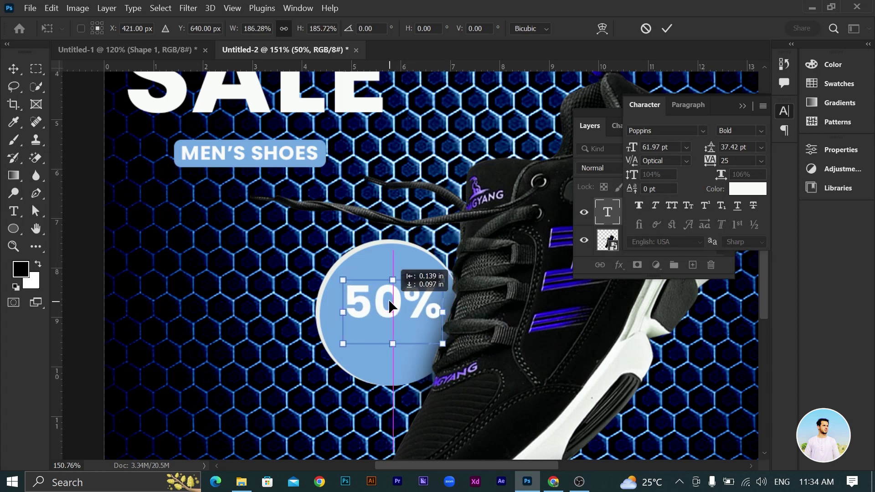
pyautogui.moveTo(389, 300)
pyautogui.mouseDown()
pyautogui.moveTo(389, 307)
pyautogui.moveTo(389, 298)
pyautogui.mouseUp()
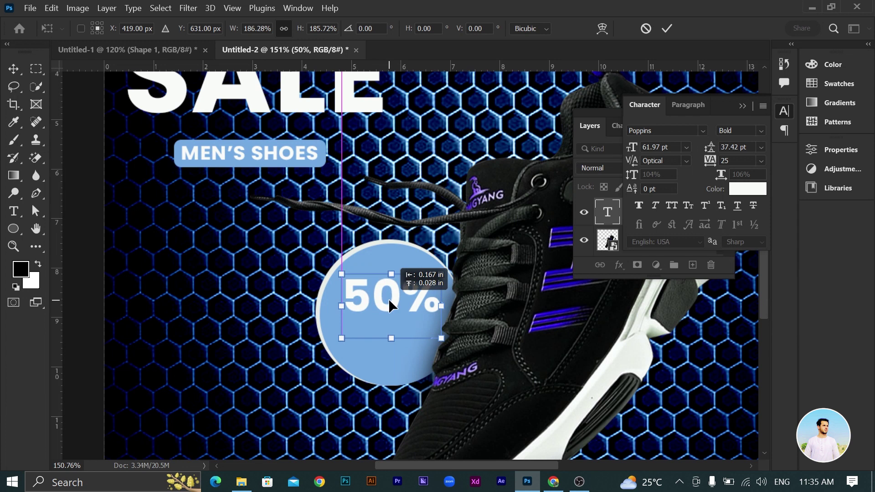
pyautogui.click(666, 28)
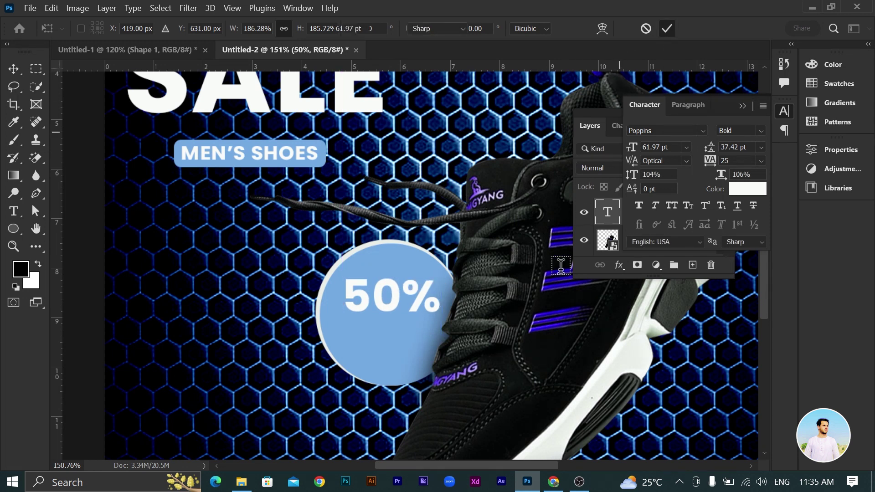
pyautogui.click(659, 241)
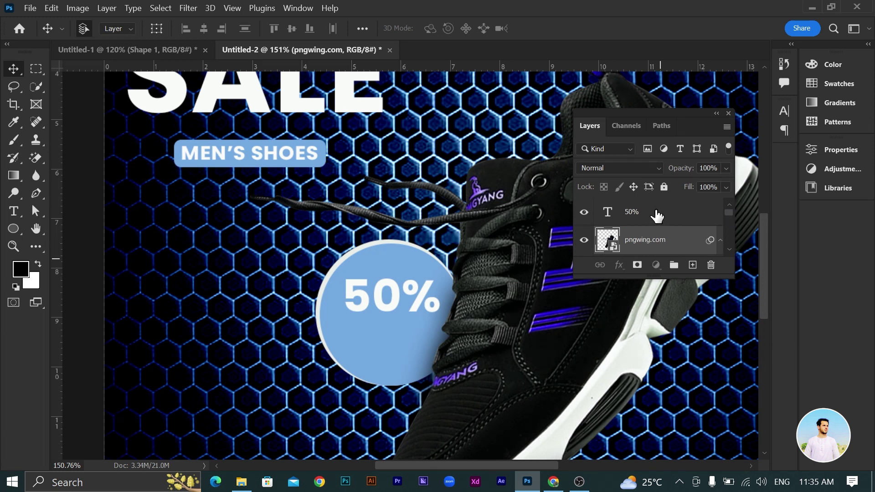
pyautogui.click(670, 217)
# Step: Move the 50% layer directly above Ellipse 1 copy 3
pyautogui.moveTo(670, 219); pyautogui.dragTo(660, 231)
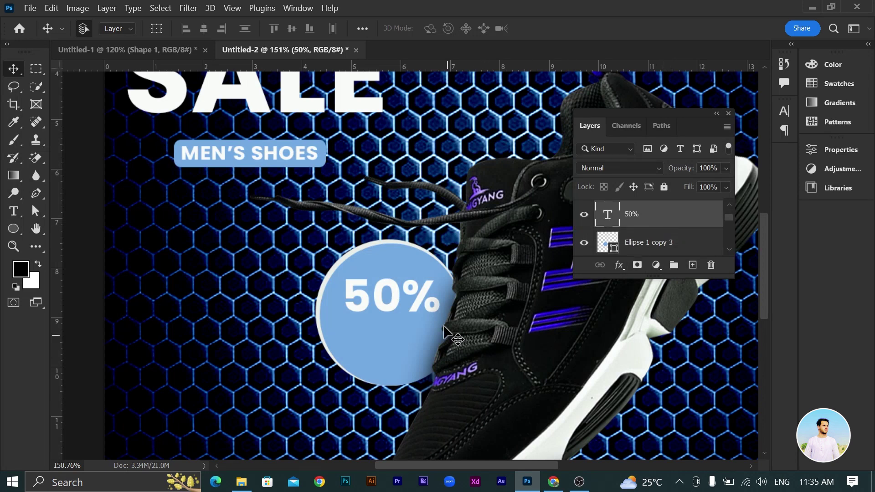
pyautogui.scroll(4, 440, 313)
pyautogui.scroll(-1, 440, 312)
pyautogui.scroll(-1, 440, 312)
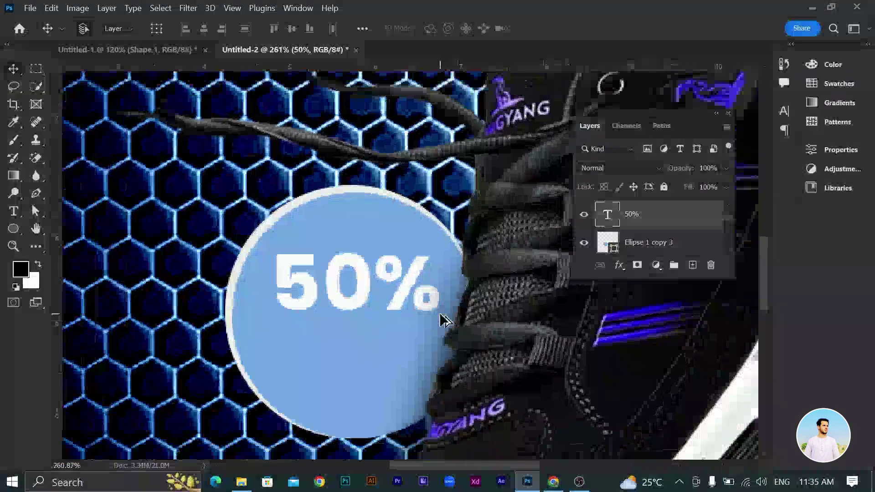
pyautogui.scroll(-1, 439, 313)
# Step: Add DISCOUNT text below 50% and shrink it to fit inside the circle
pyautogui.click(14, 211)
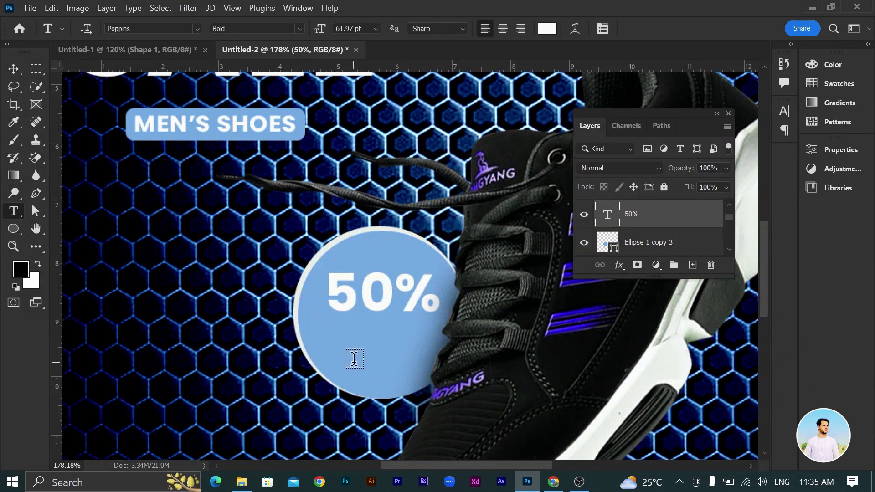
pyautogui.click(444, 409)
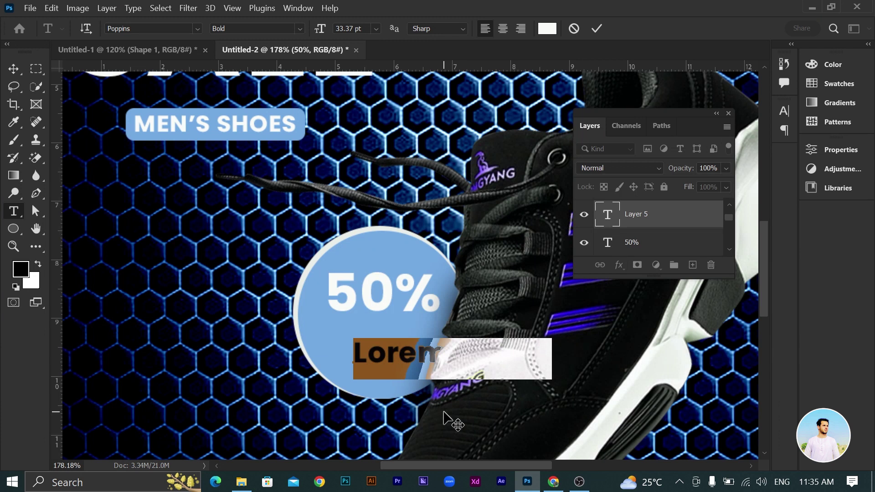
pyautogui.write('DISCO')
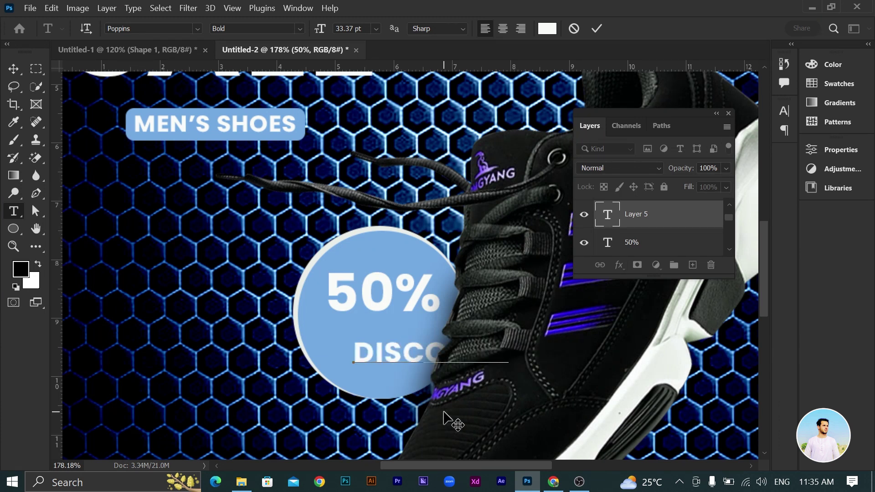
pyautogui.hotkey('ctrl', 'Return')
pyautogui.press('v')
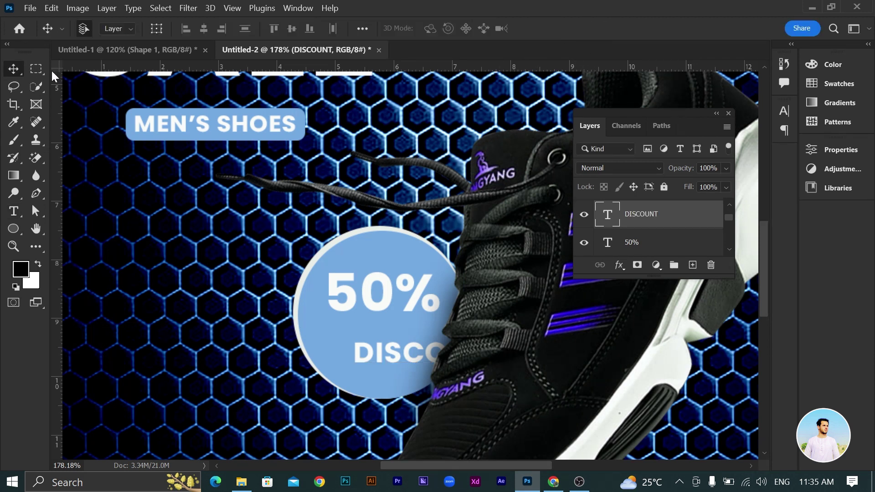
pyautogui.hotkey('ctrl', 't')
pyautogui.moveTo(354, 339)
pyautogui.mouseDown()
pyautogui.moveTo(395, 358)
pyautogui.moveTo(357, 345)
pyautogui.mouseUp()
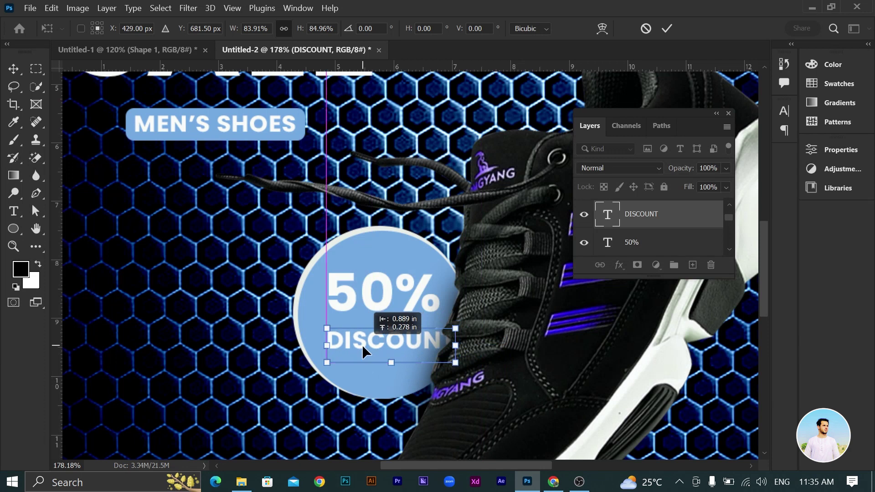
pyautogui.moveTo(449, 331)
pyautogui.mouseDown()
pyautogui.moveTo(403, 346)
pyautogui.moveTo(411, 334)
pyautogui.mouseUp()
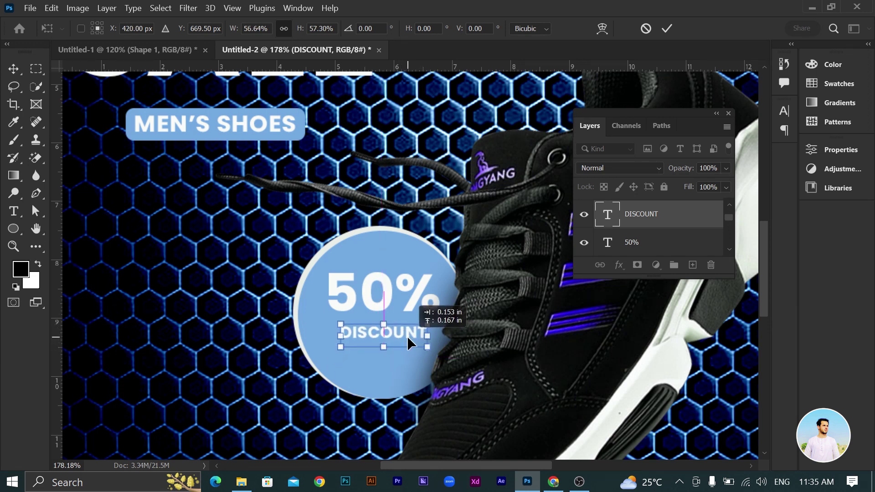
pyautogui.click(666, 29)
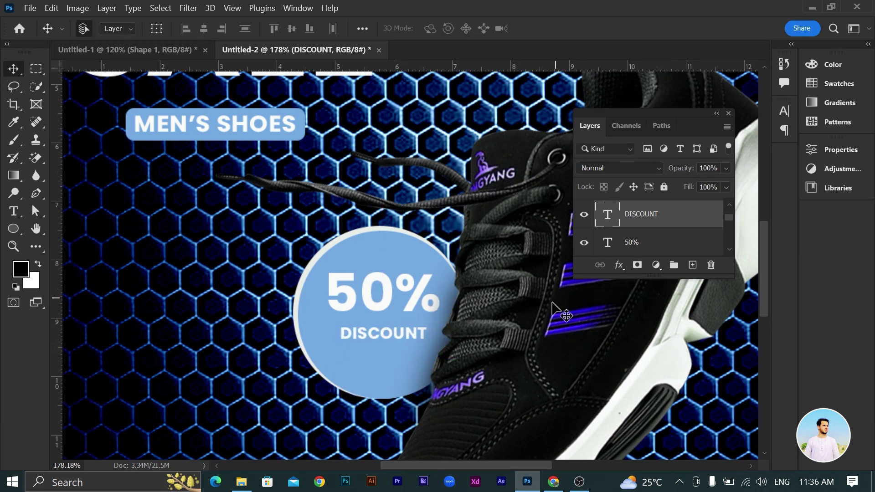
# Step: Scale the DISCOUNT text up slightly inside the circle badge
pyautogui.scroll(1, 381, 349)
pyautogui.scroll(1, 381, 348)
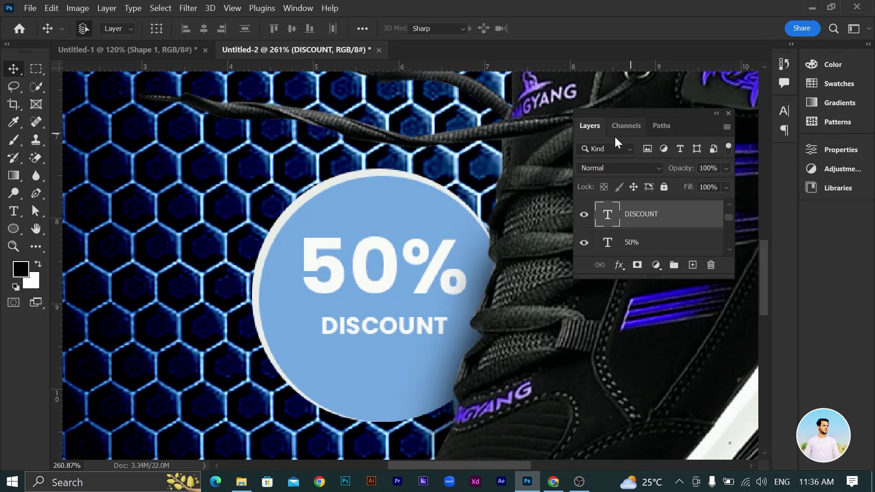
pyautogui.scroll(-4, 412, 319)
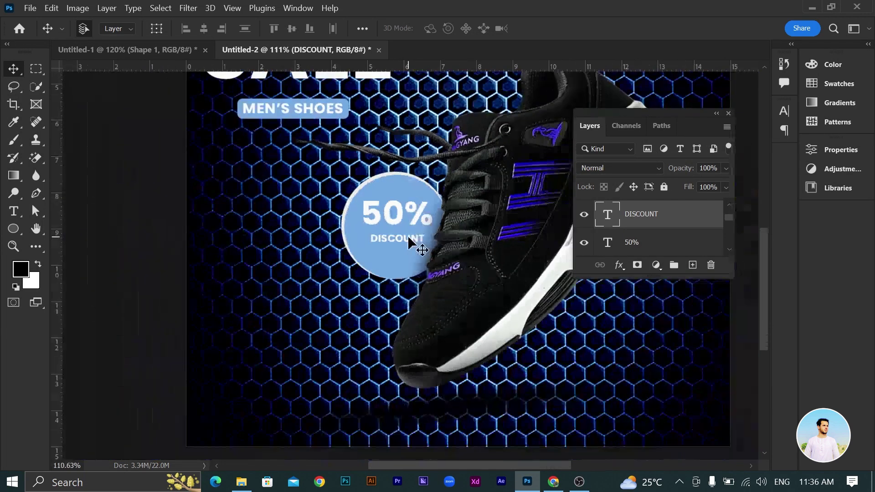
pyautogui.scroll(3, 438, 262)
pyautogui.hotkey('ctrl', 't')
pyautogui.moveTo(440, 262); pyautogui.dragTo(445, 267)
pyautogui.press('Return')
# Step: Nudge the 50% text down and enlarge it above DISCOUNT
pyautogui.moveTo(395, 198); pyautogui.dragTo(398, 210)
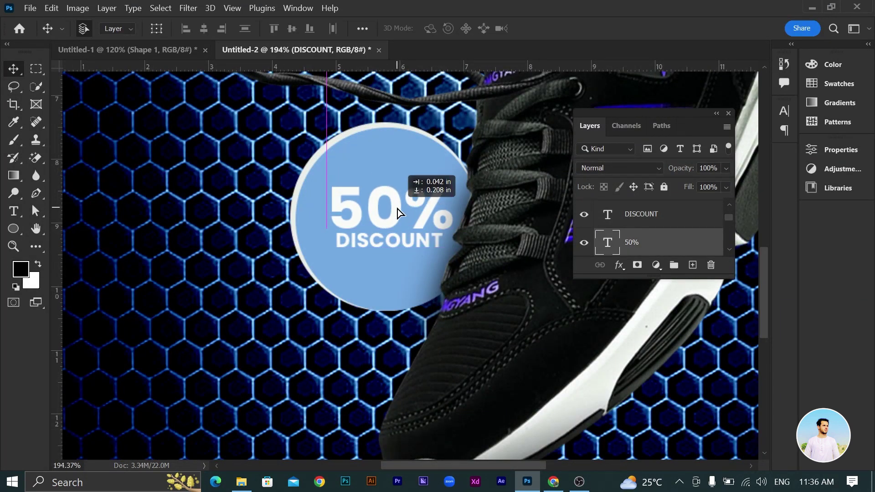
pyautogui.hotkey('ctrl', 't')
pyautogui.moveTo(459, 208); pyautogui.dragTo(395, 212)
pyautogui.press('Return')
pyautogui.click(412, 239)
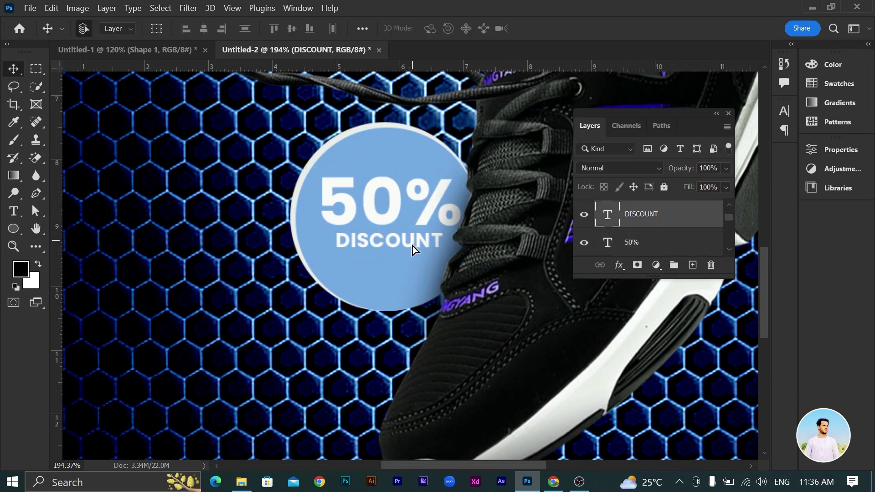
pyautogui.scroll(-3, 415, 246)
pyautogui.scroll(-2, 417, 246)
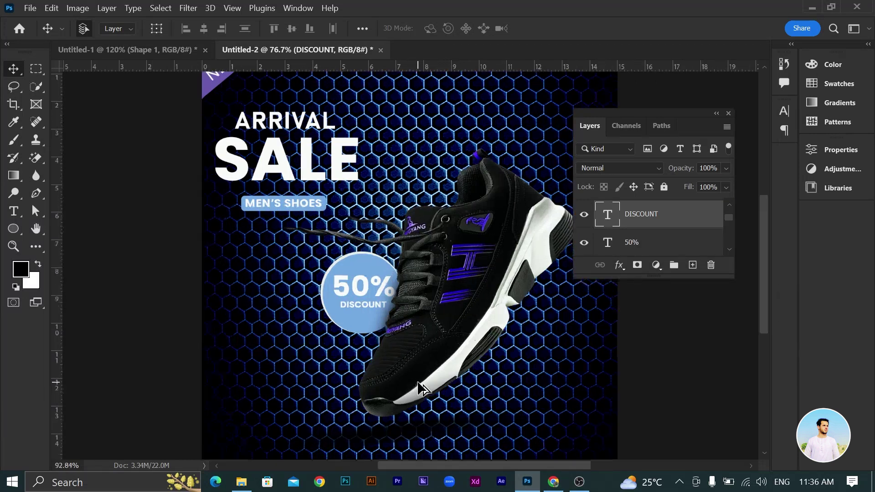
pyautogui.scroll(3, 424, 392)
pyautogui.scroll(-3, 424, 398)
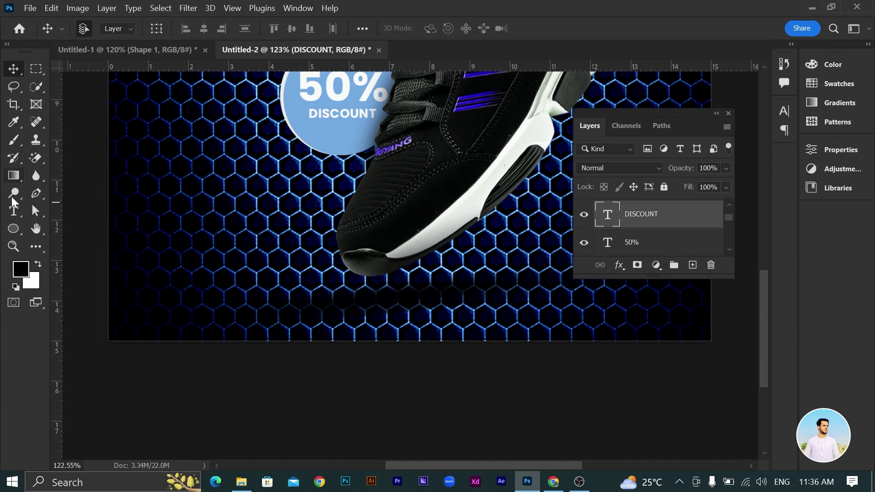
# Step: Draw a rectangle below the shoe and fill it light blue
pyautogui.click(16, 212)
pyautogui.click(13, 229)
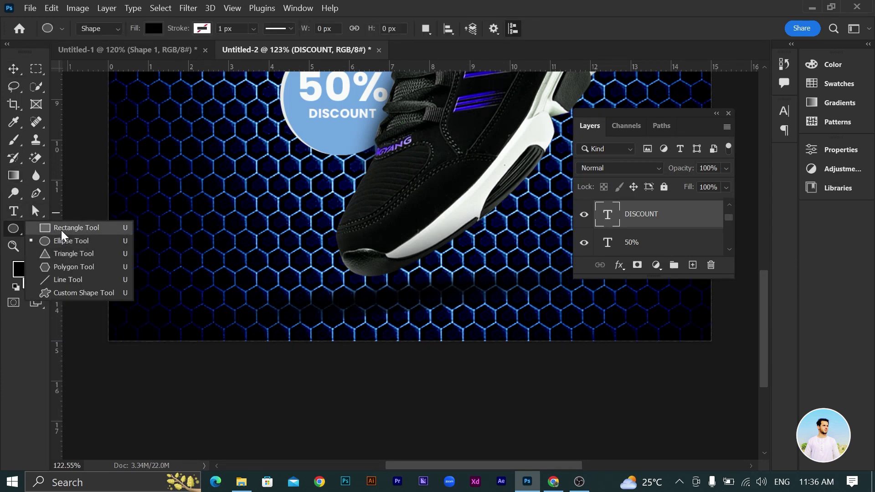
pyautogui.click(63, 227)
pyautogui.moveTo(316, 306); pyautogui.dragTo(431, 336)
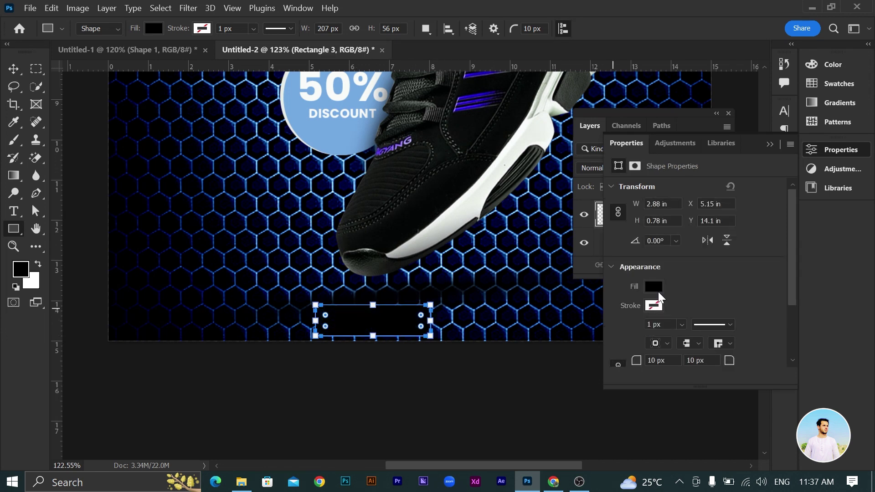
pyautogui.click(658, 290)
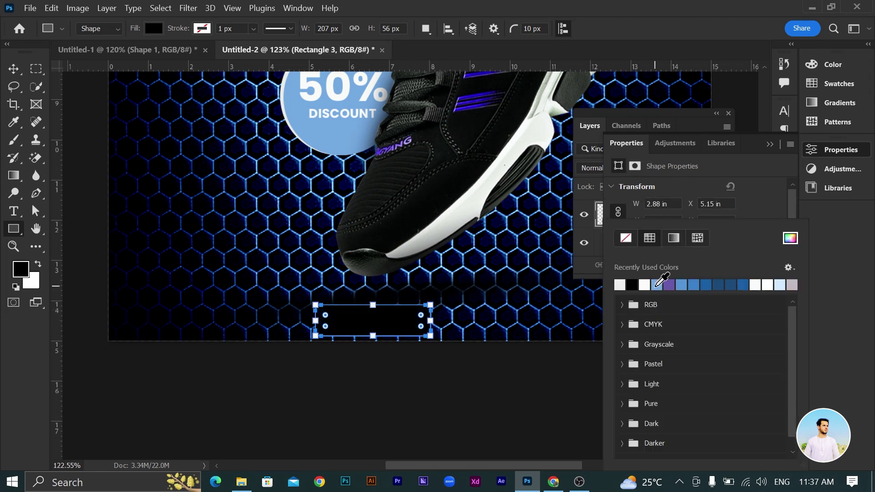
pyautogui.click(656, 285)
# Step: Move the light blue rectangle to the poster's lower left and shrink it slightly
pyautogui.click(7, 70)
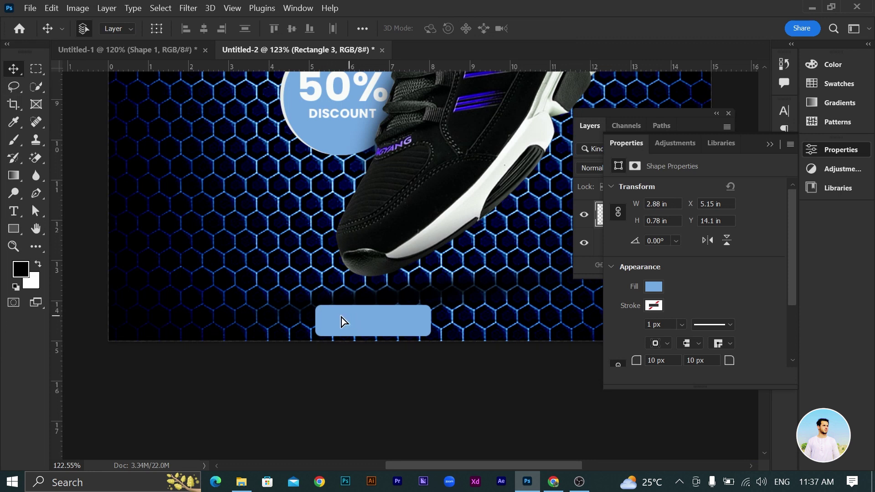
pyautogui.moveTo(340, 317); pyautogui.dragTo(170, 264)
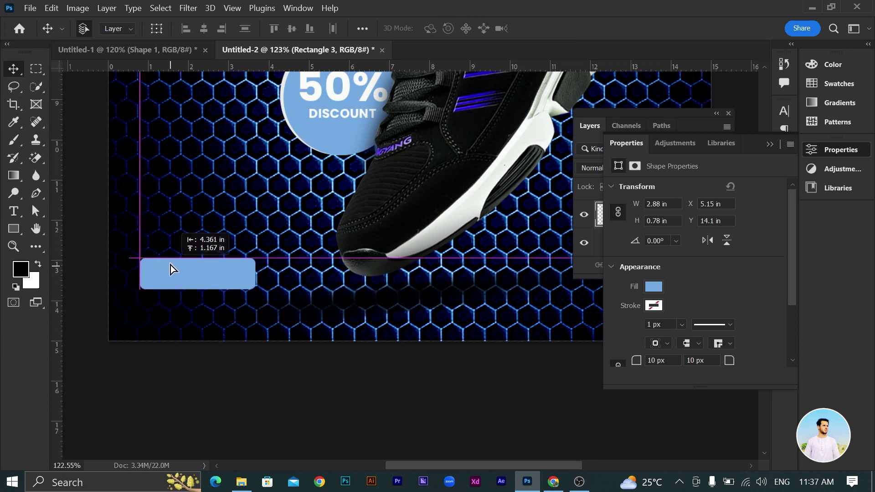
pyautogui.moveTo(171, 265); pyautogui.dragTo(182, 265)
pyautogui.hotkey('ctrl', 't')
pyautogui.moveTo(254, 283); pyautogui.dragTo(243, 279)
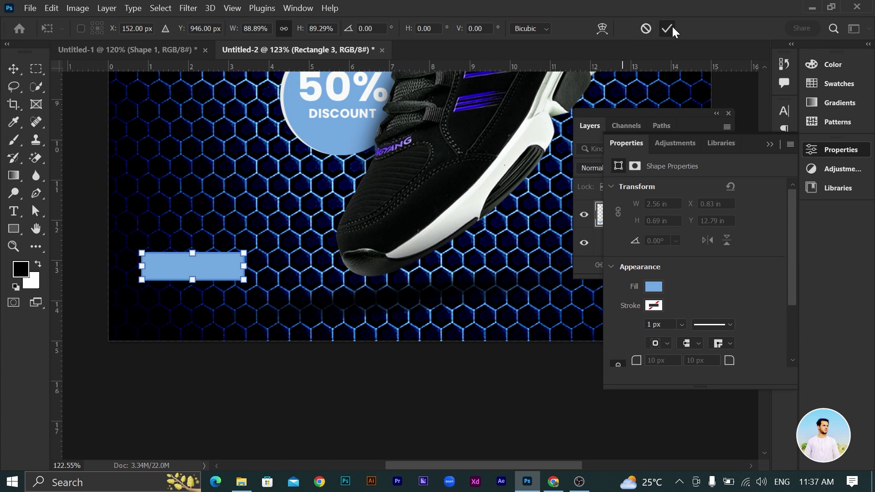
pyautogui.click(666, 29)
# Step: Round the rectangle's corners to 25 px, forming a pill-shaped button
pyautogui.moveTo(636, 362); pyautogui.dragTo(658, 361)
pyautogui.click(313, 375)
pyautogui.scroll(2, 211, 261)
pyautogui.moveTo(211, 261)
pyautogui.mouseDown()
pyautogui.moveTo(200, 288)
pyautogui.moveTo(276, 265)
pyautogui.moveTo(113, 192)
pyautogui.moveTo(252, 197)
pyautogui.moveTo(277, 223)
pyautogui.mouseUp()
pyautogui.click(276, 223)
pyautogui.click(15, 220)
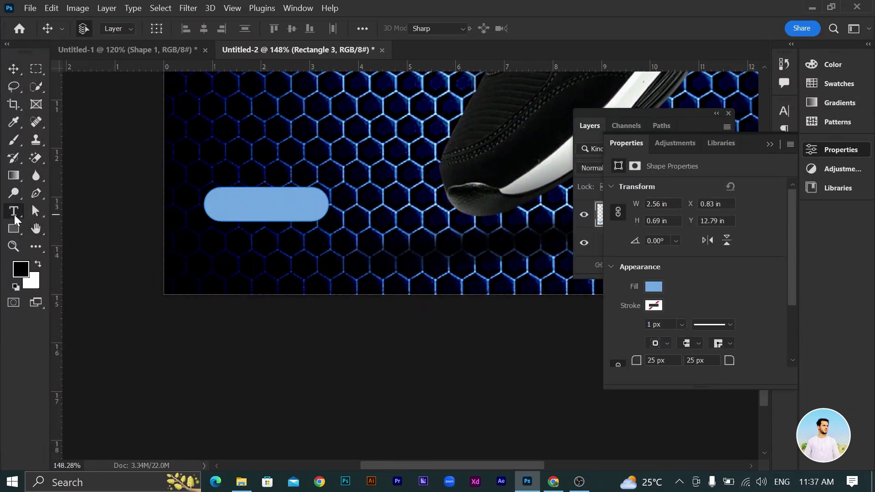
pyautogui.click(390, 274)
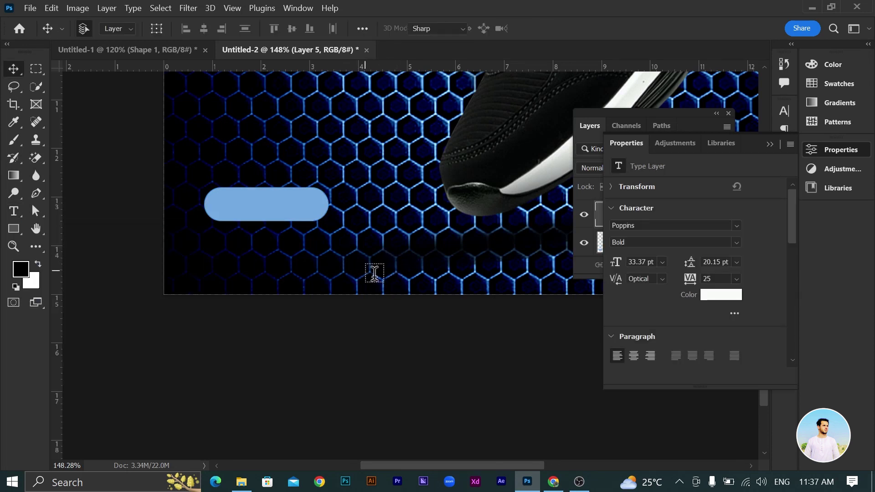
# Step: Add an ORDER NOW text layer and move it onto the light blue button
pyautogui.click(386, 273)
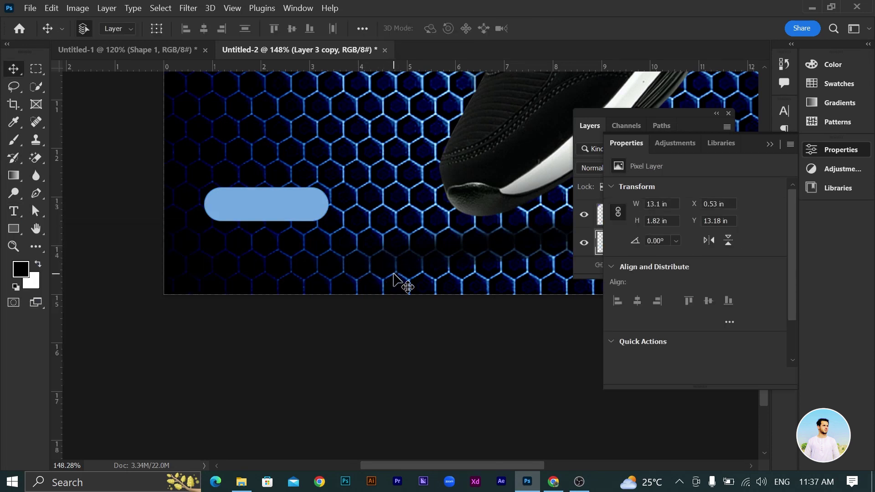
pyautogui.press('t')
pyautogui.click(348, 250)
pyautogui.write('ORDER NOW')
pyautogui.click(599, 29)
pyautogui.moveTo(361, 264); pyautogui.dragTo(260, 228)
# Step: Scale the ORDER NOW text to fit the button and centre it vertically
pyautogui.hotkey('ctrl', 't')
pyautogui.moveTo(364, 214)
pyautogui.mouseDown()
pyautogui.moveTo(307, 200)
pyautogui.moveTo(281, 209)
pyautogui.moveTo(300, 198)
pyautogui.mouseUp()
pyautogui.click(667, 28)
pyautogui.keyDown('alt'); pyautogui.scroll(3, 292, 205); pyautogui.keyUp('alt')
pyautogui.hotkey('ctrl', 't')
pyautogui.moveTo(351, 219)
pyautogui.mouseDown()
pyautogui.moveTo(359, 222)
pyautogui.moveTo(343, 199)
pyautogui.mouseUp()
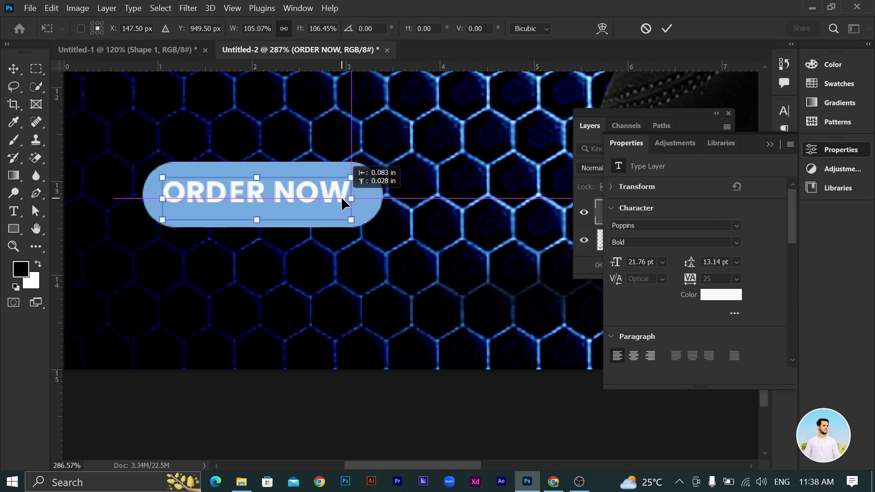
pyautogui.moveTo(343, 199); pyautogui.dragTo(342, 198)
pyautogui.click(667, 29)
# Step: Make the lower rectangle copy white and enlarge it slightly into a thin button outline
pyautogui.click(467, 248)
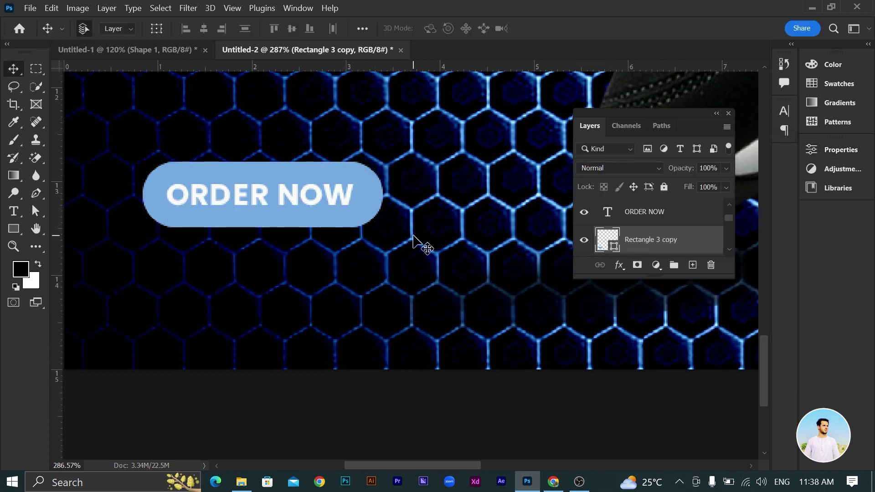
pyautogui.doubleClick(608, 240)
pyautogui.write('ffffff')
pyautogui.press('Return')
pyautogui.hotkey('ctrl', 'z')
pyautogui.scroll(-1, 684, 241)
pyautogui.doubleClick(609, 230)
pyautogui.click(381, 227)
pyautogui.hotkey('ctrl', 't')
pyautogui.moveTo(139, 161); pyautogui.dragTo(136, 154)
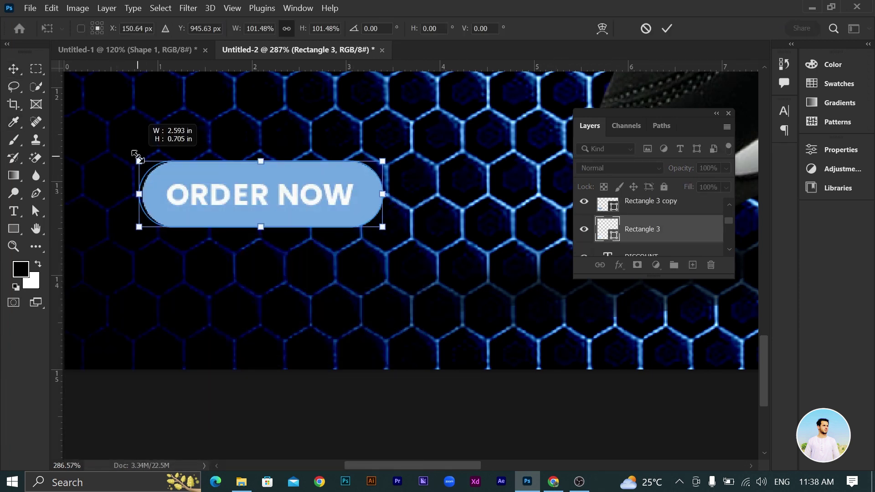
pyautogui.moveTo(382, 161); pyautogui.dragTo(387, 152)
pyautogui.click(667, 28)
pyautogui.scroll(-3, 191, 274)
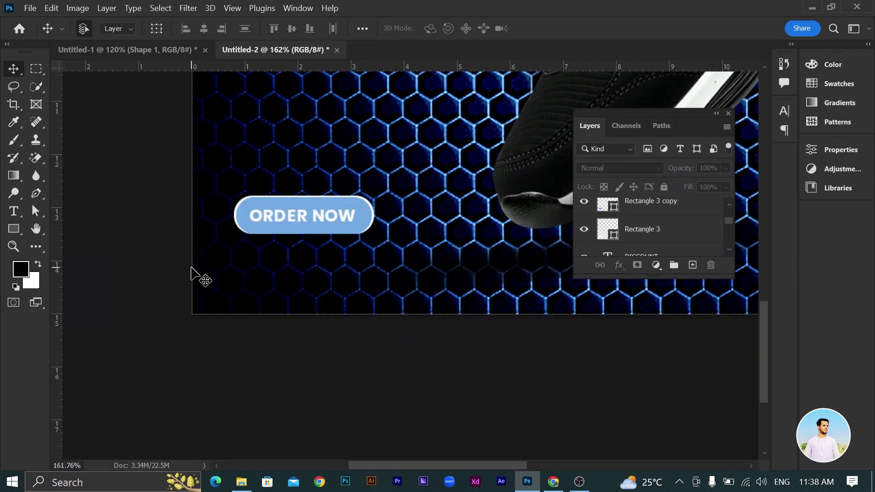
# Step: Select the ORDER NOW text and button rectangle layers together in the Layers panel
pyautogui.scroll(-3, 192, 273)
pyautogui.scroll(2, 342, 238)
pyautogui.scroll(-3, 312, 289)
pyautogui.scroll(4, 322, 332)
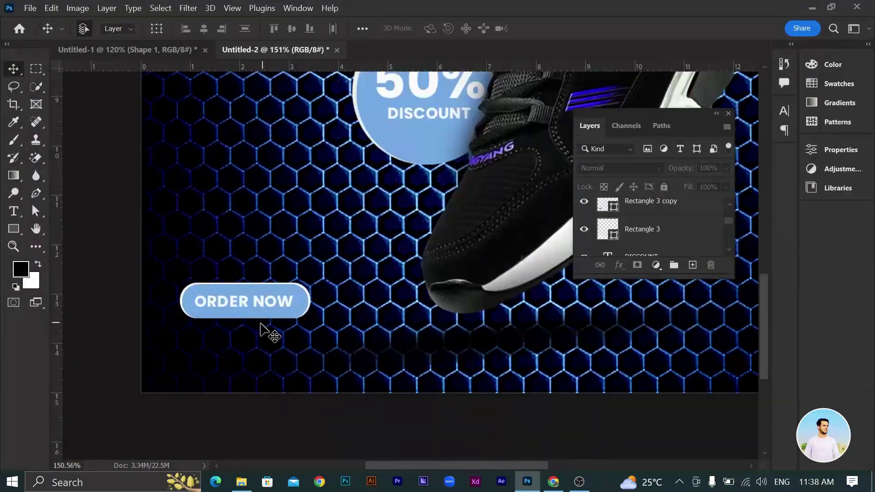
pyautogui.scroll(-2, 638, 239)
pyautogui.scroll(3, 656, 239)
pyautogui.click(584, 230)
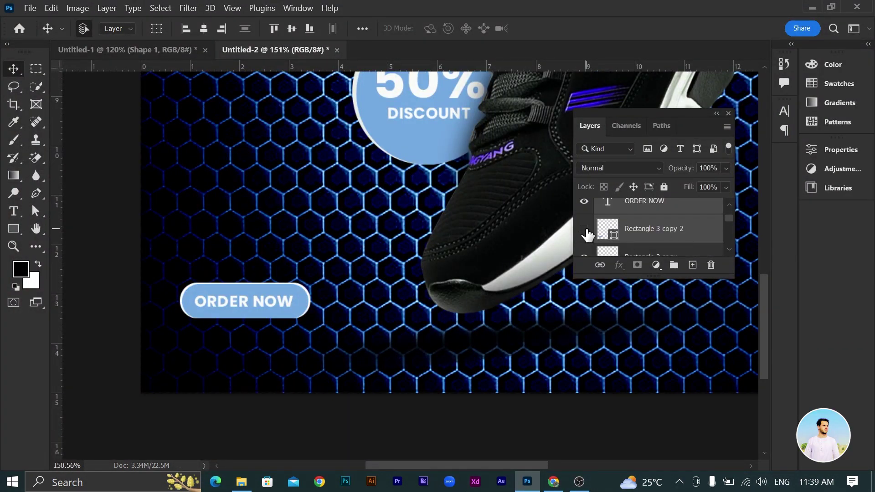
pyautogui.click(656, 229)
pyautogui.keyDown('shift'); pyautogui.click(645, 200); pyautogui.keyUp('shift')
# Step: Drag the ORDER NOW button into the poster's bottom-right corner
pyautogui.moveTo(293, 307); pyautogui.dragTo(612, 314)
pyautogui.scroll(-1, 407, 313)
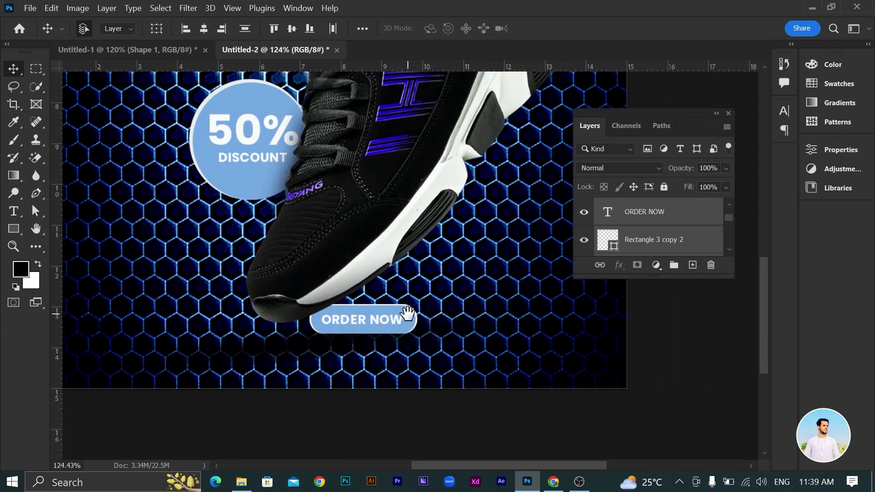
pyautogui.moveTo(407, 314); pyautogui.dragTo(531, 355)
pyautogui.scroll(-3, 536, 392)
pyautogui.moveTo(532, 424); pyautogui.dragTo(538, 421)
pyautogui.scroll(2, 532, 426)
pyautogui.scroll(-2, 478, 378)
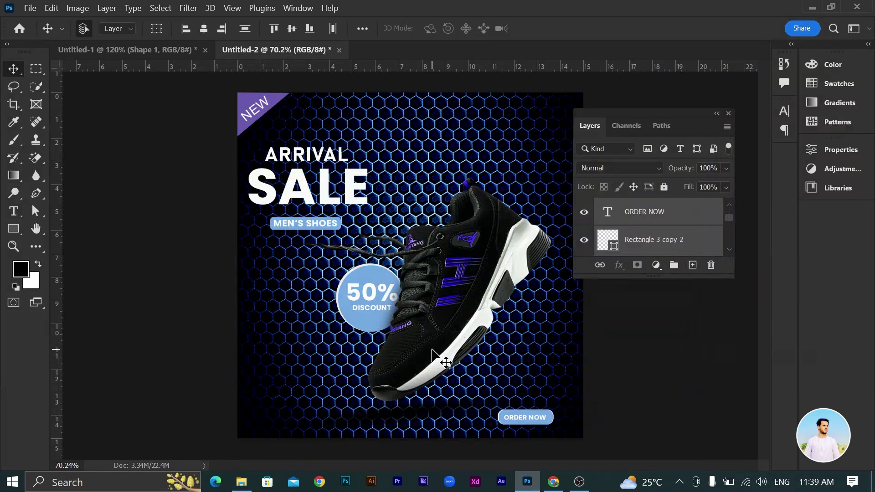